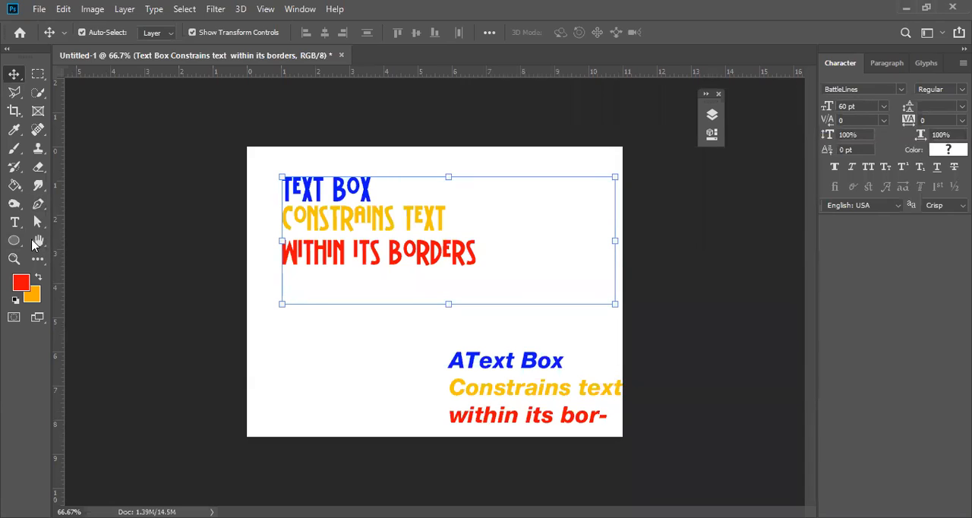
Set the tracking of all three lines in the upper text box to 200, and change it to -100.
{"action": "left_click", "coordinate": [14, 222]}
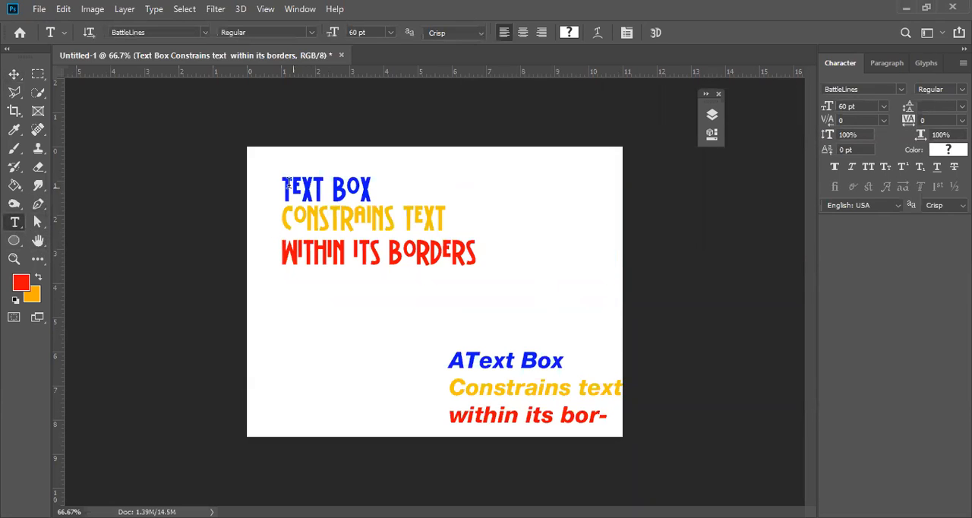
{"action": "left_click_drag", "start_coordinate": [282, 188], "coordinate": [505, 277]}
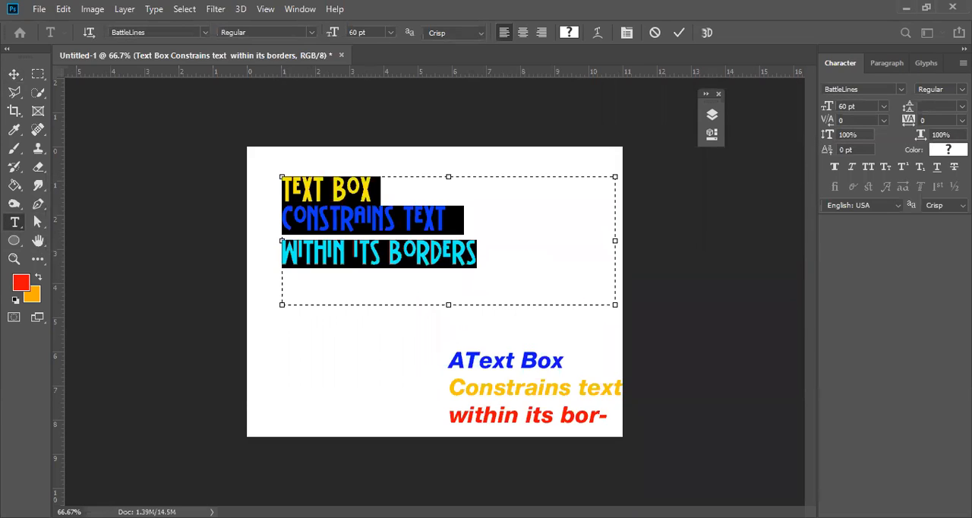
{"action": "left_click", "coordinate": [961, 120]}
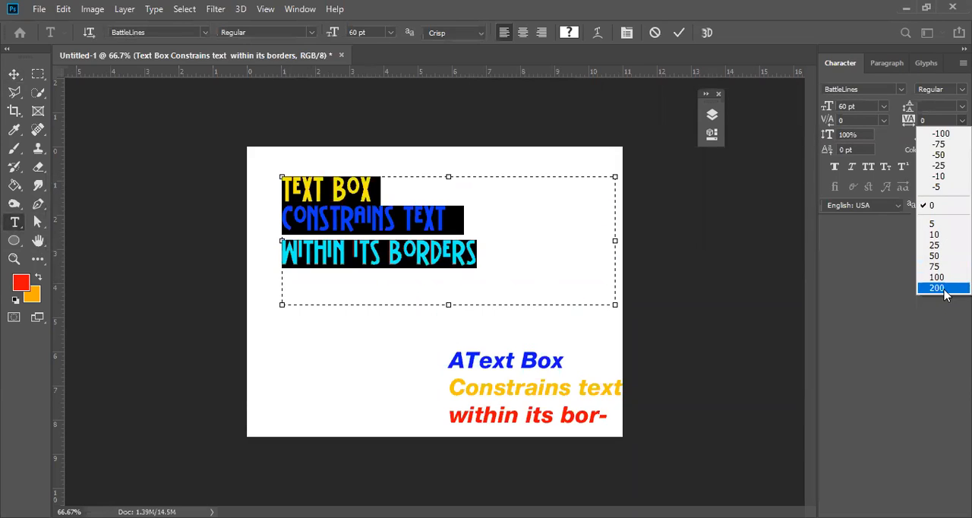
{"action": "left_click", "coordinate": [939, 287]}
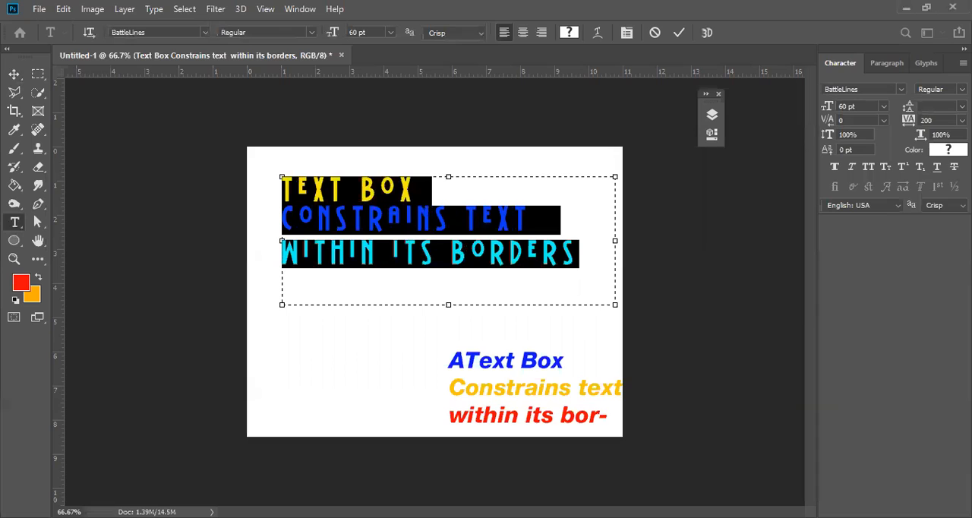
{"action": "left_click", "coordinate": [962, 120]}
{"action": "left_click", "coordinate": [932, 132]}
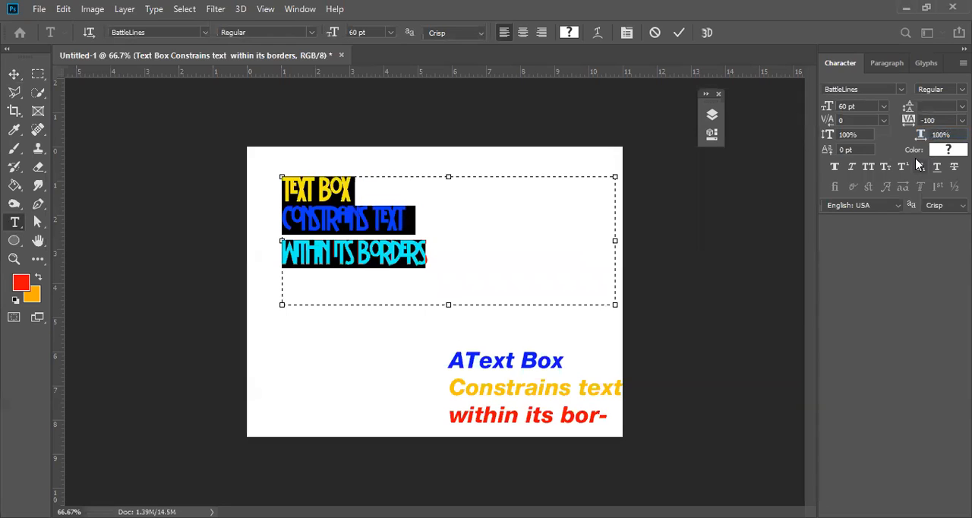
Set the tracking of only the yellow "Constrains text" line in the upper text box to 200.
{"action": "left_click", "coordinate": [474, 215]}
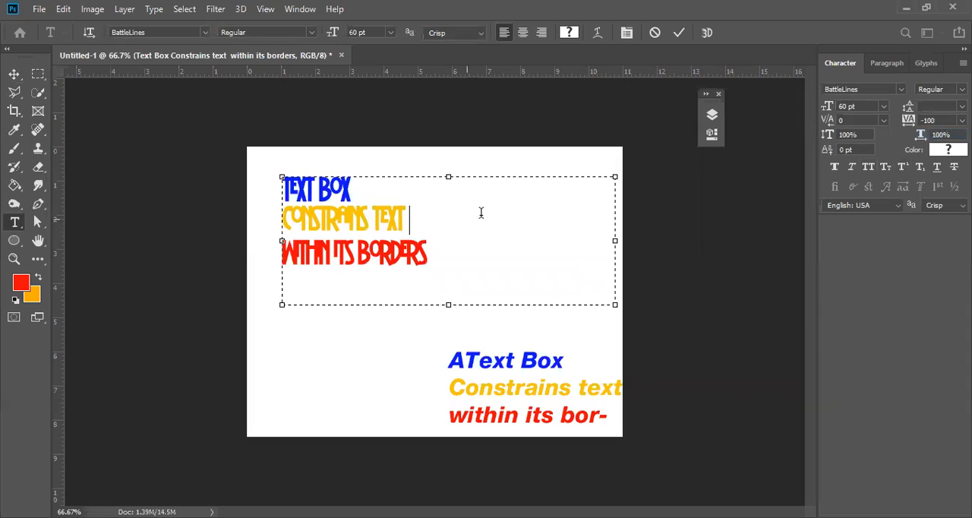
{"action": "key", "text": "shift+Left"}
{"action": "key", "text": "shift+Left"}
{"action": "key", "text": "shift+Home"}
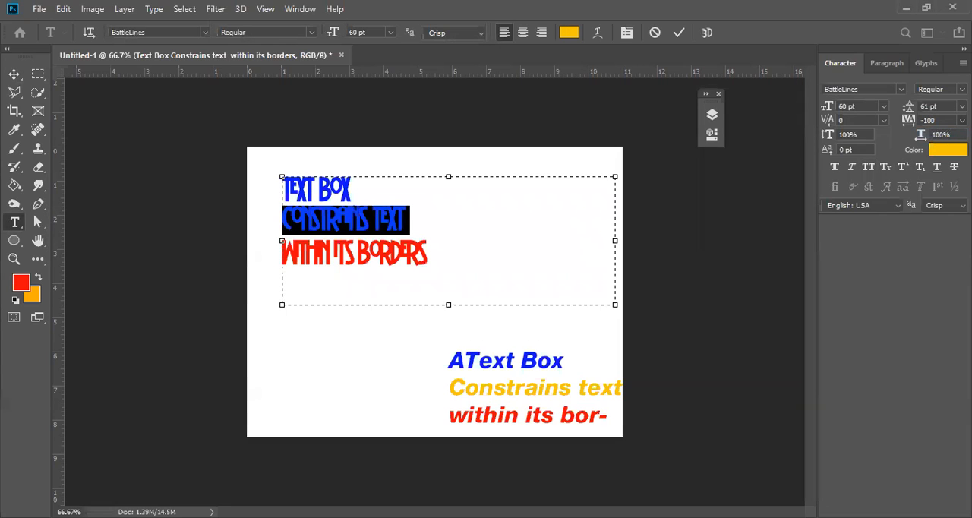
{"action": "left_click", "coordinate": [961, 120]}
{"action": "left_click", "coordinate": [941, 288]}
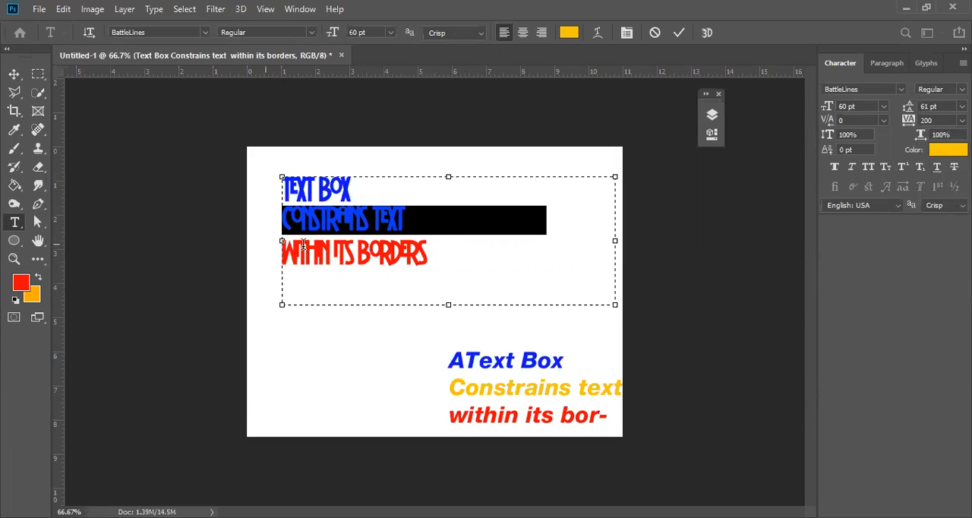
Set the tracking of the upper red "Within its borders" line to 0, try 120, and settle on 100.
{"action": "left_click_drag", "start_coordinate": [435, 253], "coordinate": [256, 251]}
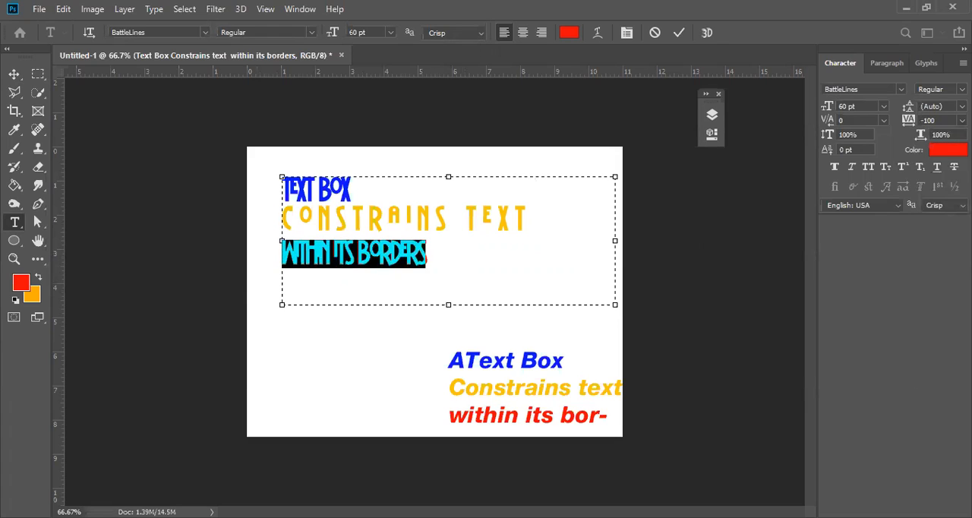
{"action": "left_click", "coordinate": [963, 120]}
{"action": "left_click", "coordinate": [947, 207]}
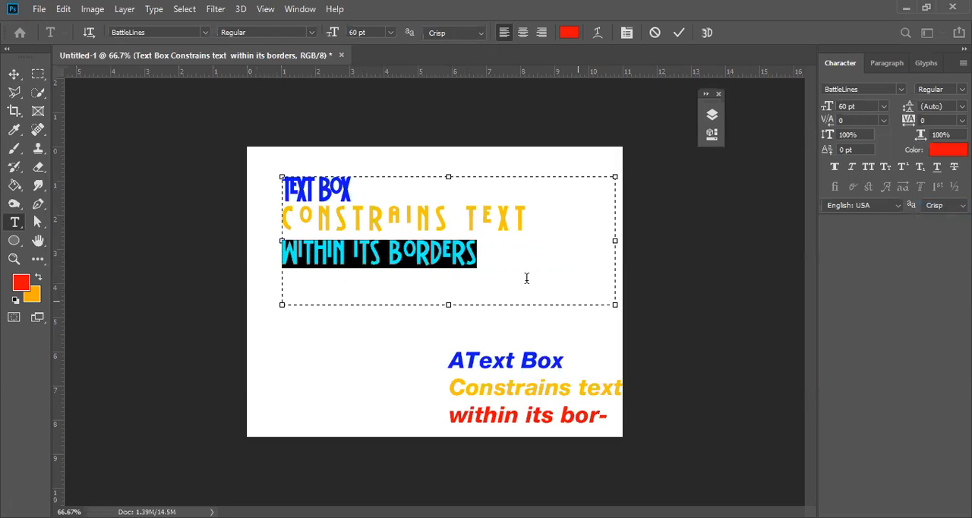
{"action": "left_click", "coordinate": [950, 120]}
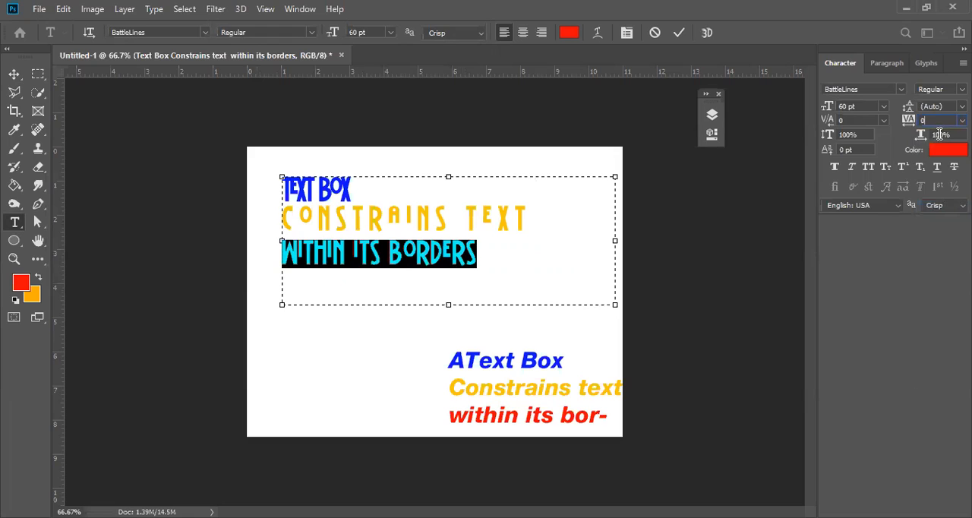
{"action": "type", "text": "40"}
{"action": "key", "text": "Return"}
{"action": "type", "text": "120"}
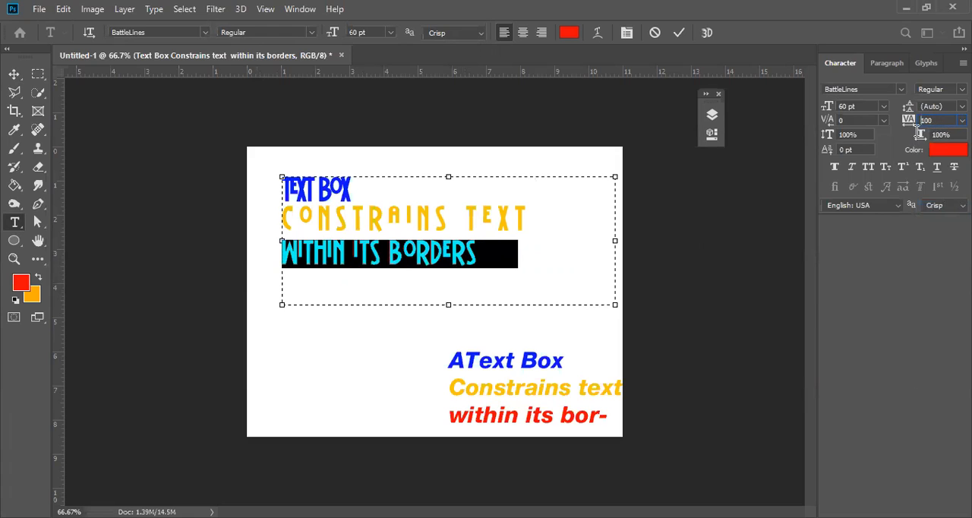
{"action": "key", "text": "Return"}
{"action": "type", "text": "100"}
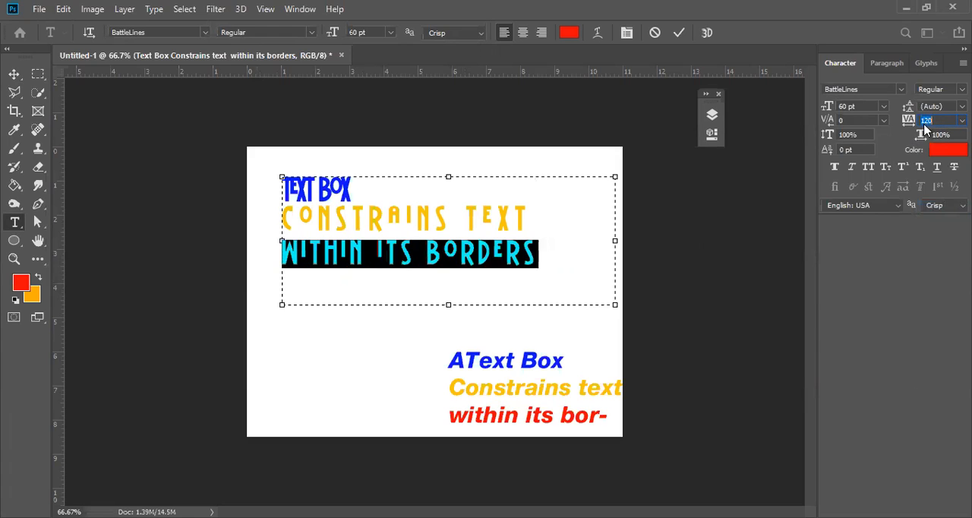
{"action": "key", "text": "Return"}
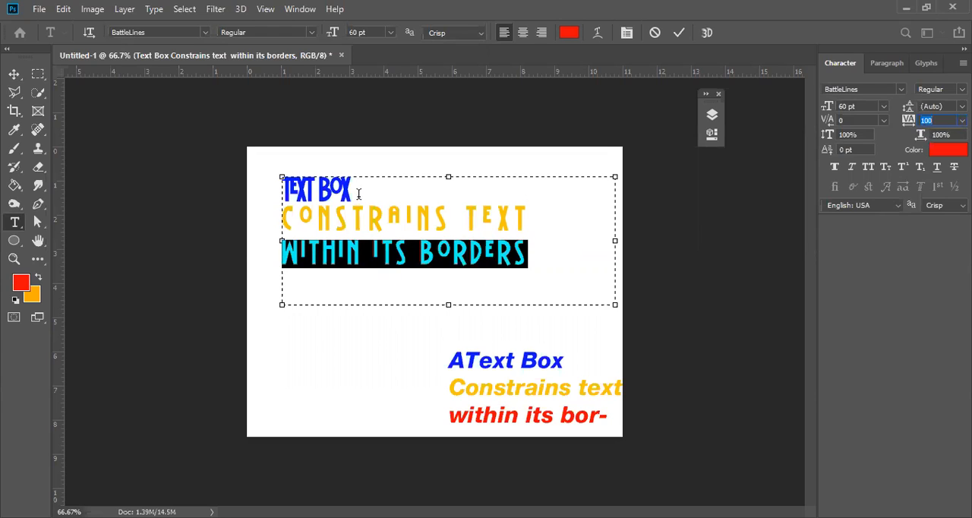
Set the tracking of the blue "Text Box" line in the upper text box to 200.
{"action": "left_click", "coordinate": [274, 168]}
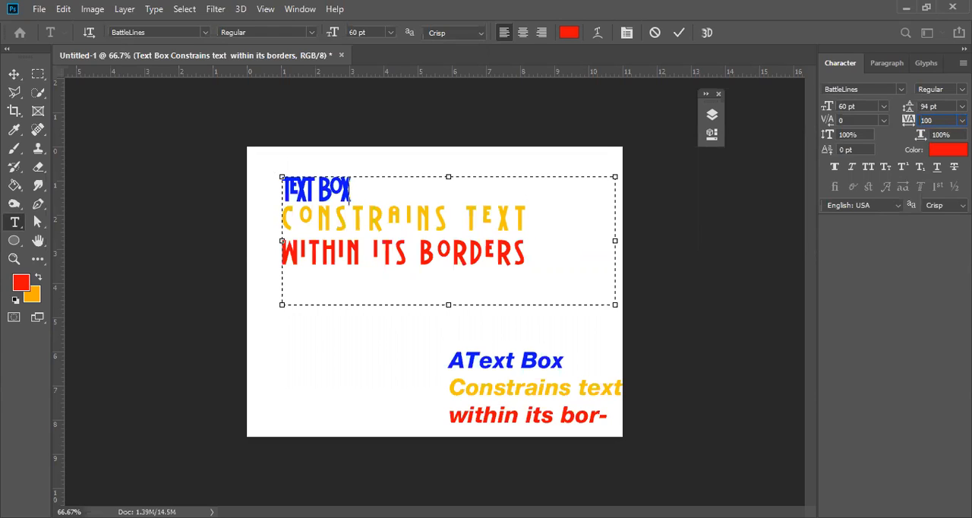
{"action": "key", "text": "shift+Home"}
{"action": "left_click", "coordinate": [939, 118]}
{"action": "type", "text": "200"}
{"action": "key", "text": "Return"}
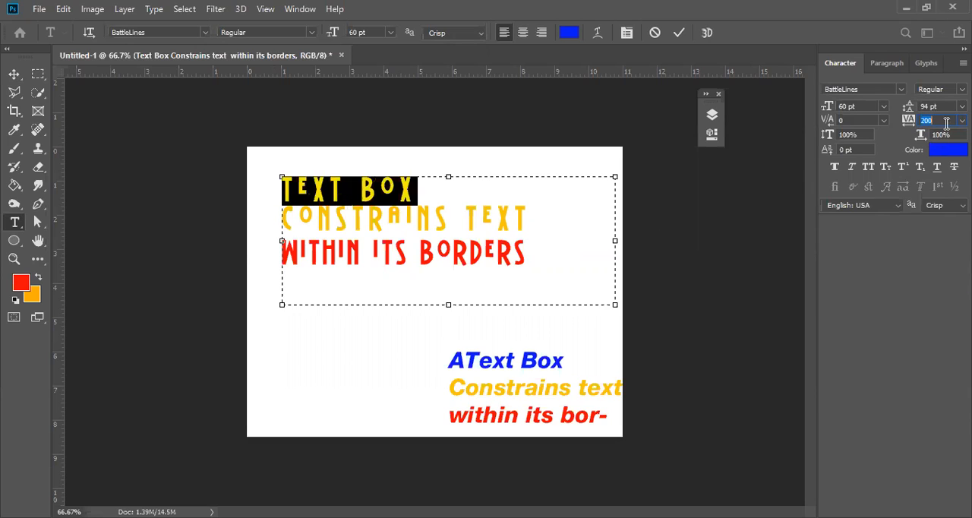
Increase the blue "Text Box" line's tracking gradually to 780 so its width matches the lines below, and commit the text edit.
{"action": "scroll", "coordinate": [940, 120], "scroll_direction": "up", "scroll_amount": 4}
{"action": "scroll", "coordinate": [940, 120], "scroll_direction": "up", "scroll_amount": 10}
{"action": "scroll", "coordinate": [939, 120], "scroll_direction": "up", "scroll_amount": 10}
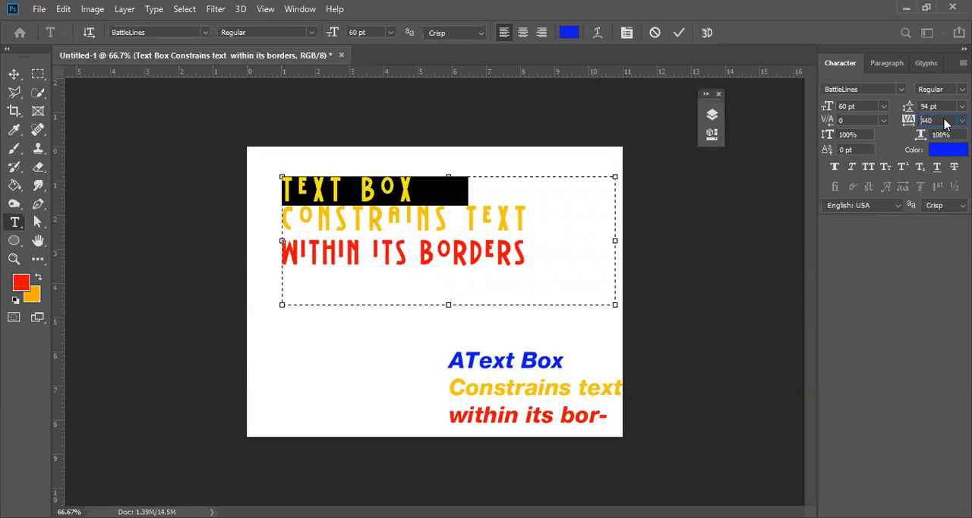
{"action": "scroll", "coordinate": [945, 120], "scroll_direction": "up", "scroll_amount": 6}
{"action": "scroll", "coordinate": [945, 120], "scroll_direction": "up", "scroll_amount": 8}
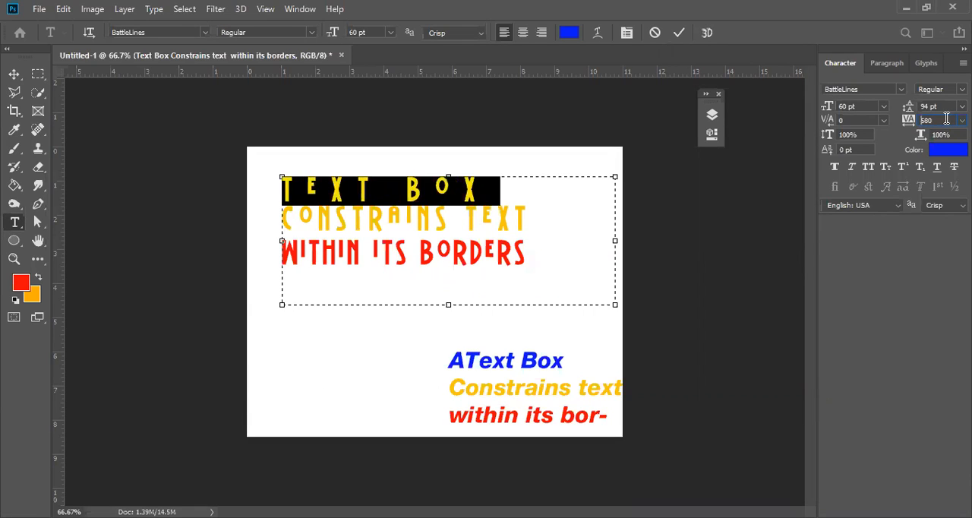
{"action": "scroll", "coordinate": [947, 119], "scroll_direction": "up", "scroll_amount": 4}
{"action": "scroll", "coordinate": [947, 119], "scroll_direction": "up", "scroll_amount": 4}
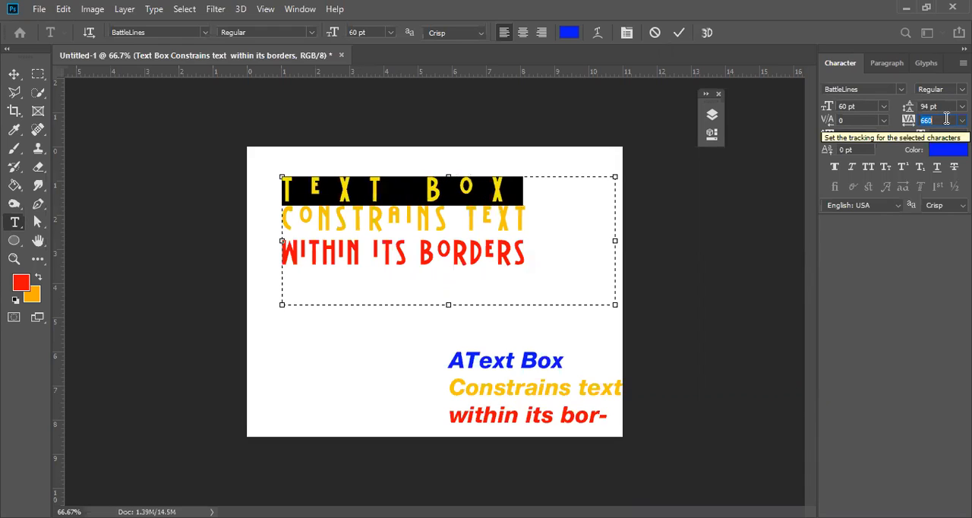
{"action": "scroll", "coordinate": [947, 120], "scroll_direction": "up", "scroll_amount": 6}
{"action": "scroll", "coordinate": [947, 118], "scroll_direction": "up", "scroll_amount": 4}
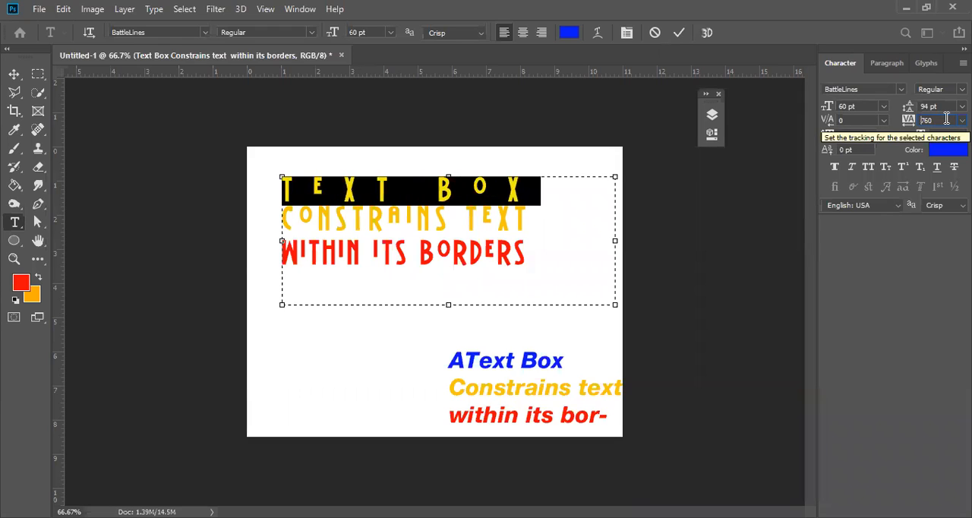
{"action": "scroll", "coordinate": [947, 120], "scroll_direction": "up", "scroll_amount": 2}
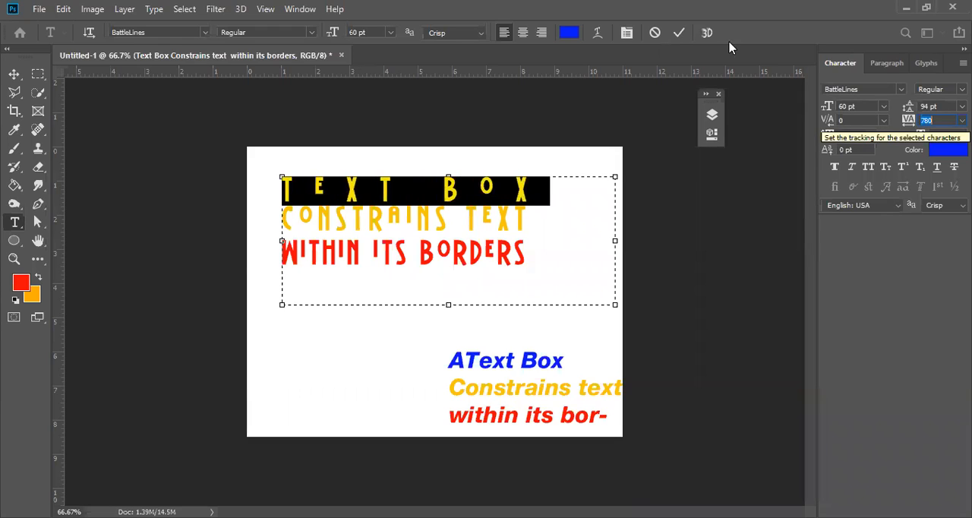
{"action": "left_click", "coordinate": [680, 35]}
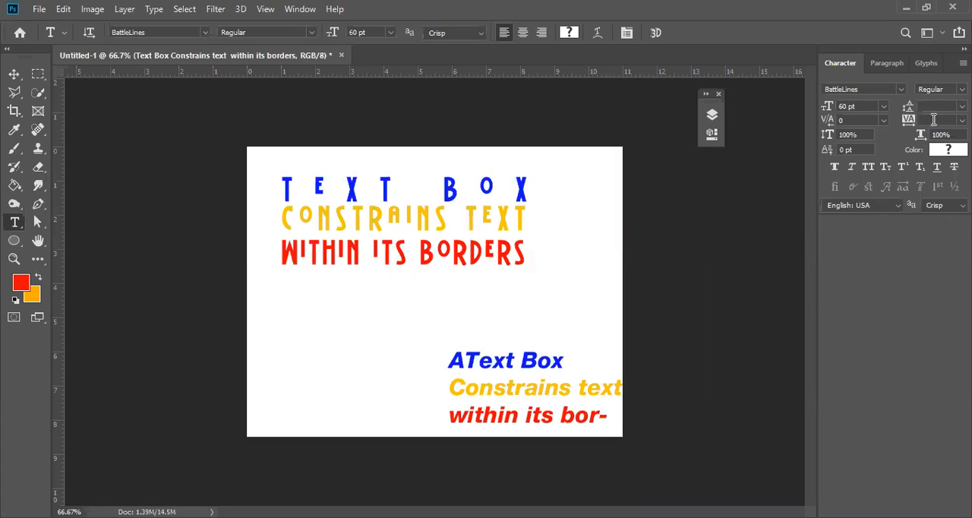
Reset the tracking of the whole upper text box layer to 0.
{"action": "left_click", "coordinate": [935, 121]}
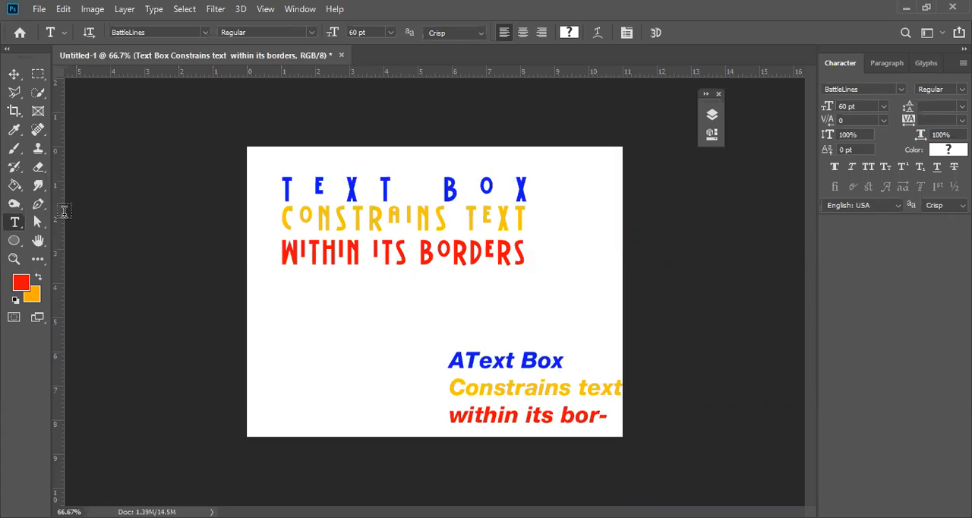
{"action": "left_click", "coordinate": [14, 74]}
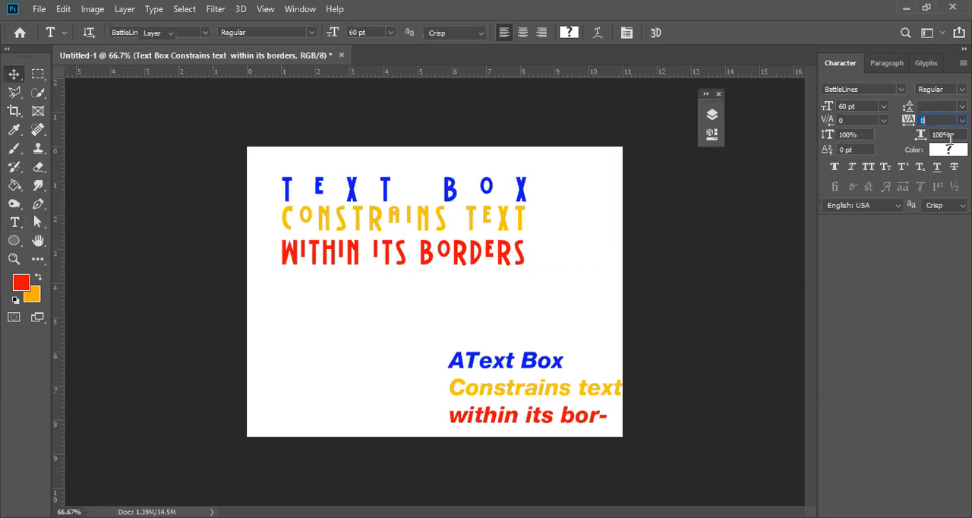
{"action": "left_click", "coordinate": [941, 108]}
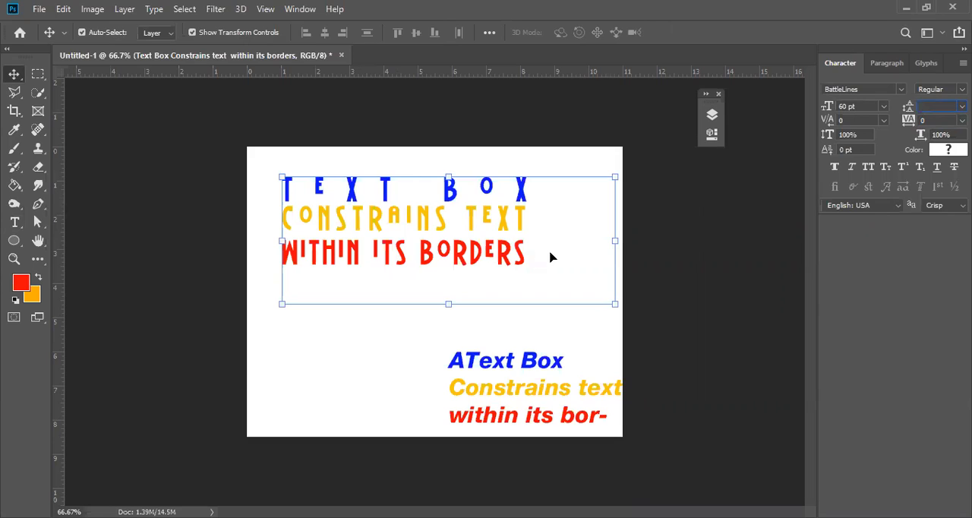
{"action": "left_click", "coordinate": [433, 208]}
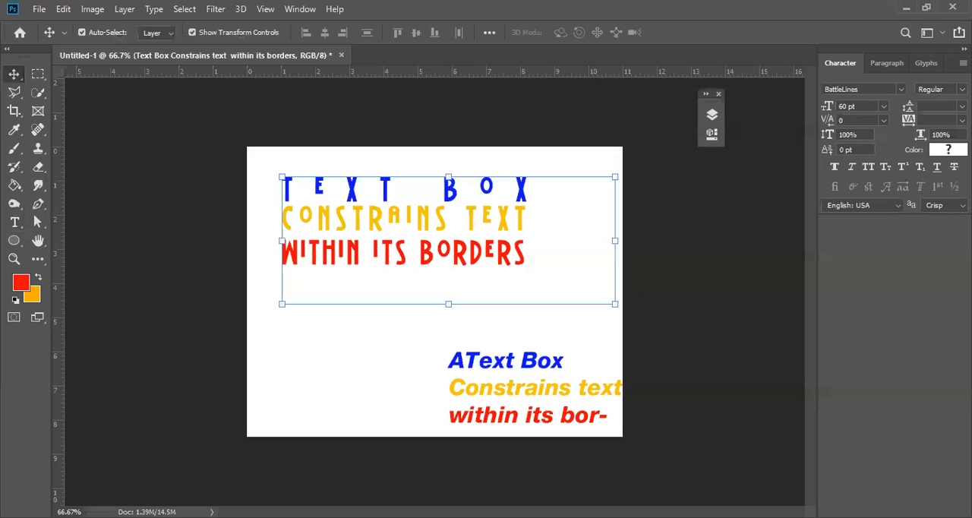
{"action": "left_click", "coordinate": [941, 205]}
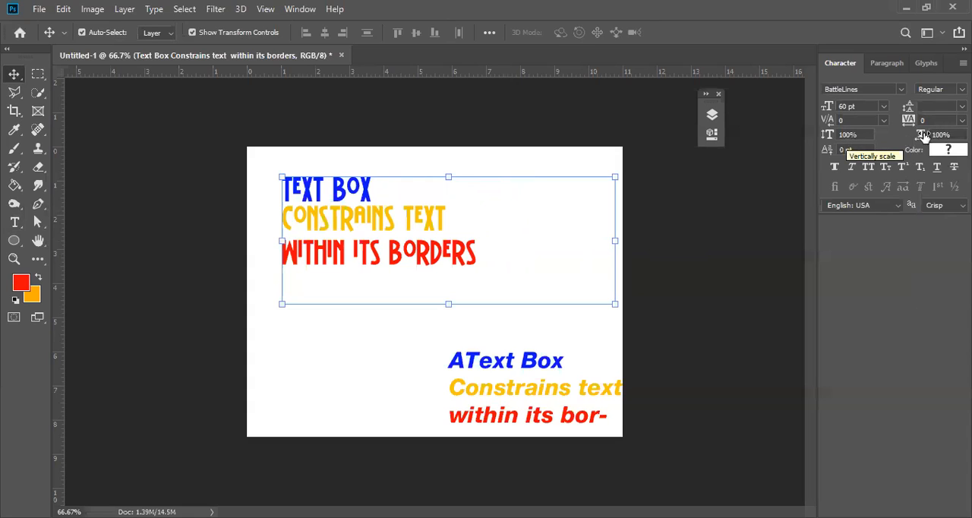
{"action": "left_click", "coordinate": [858, 137]}
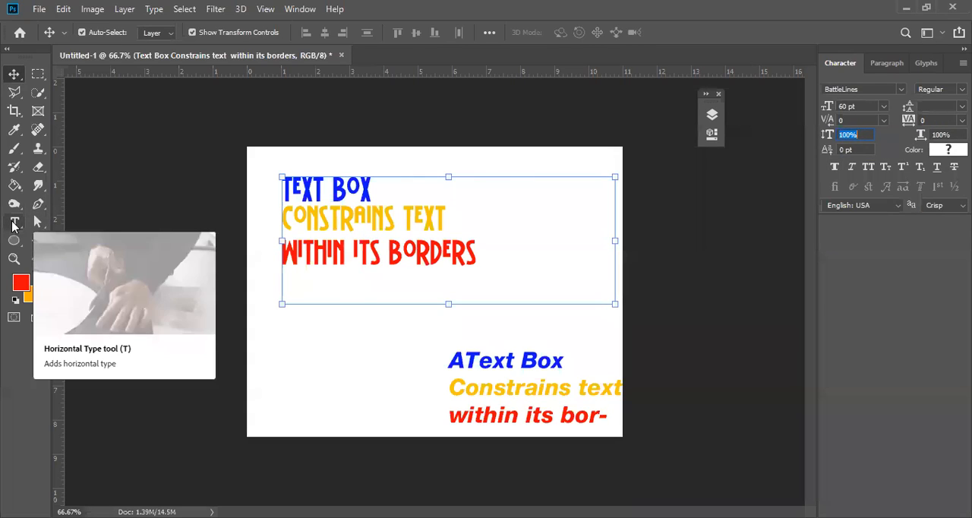
{"action": "left_click", "coordinate": [13, 223]}
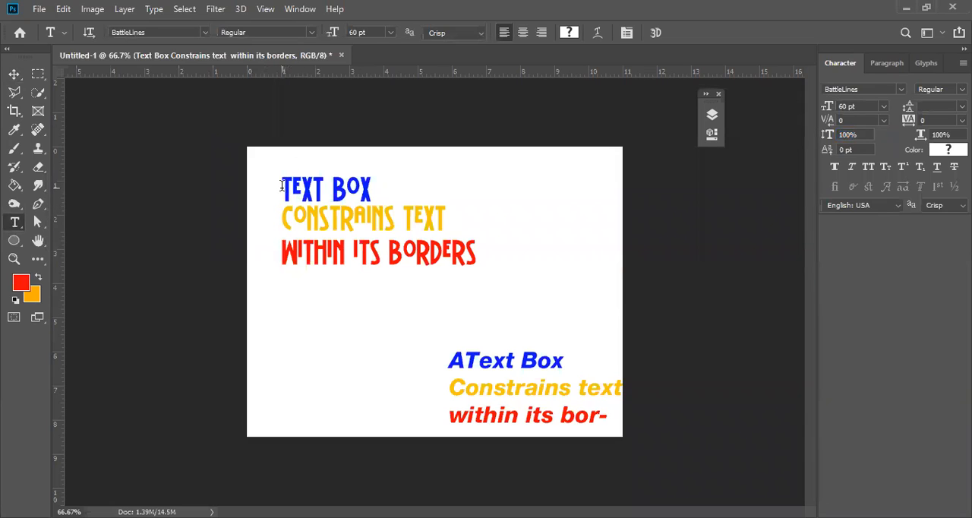
{"action": "left_click_drag", "start_coordinate": [281, 185], "coordinate": [528, 288]}
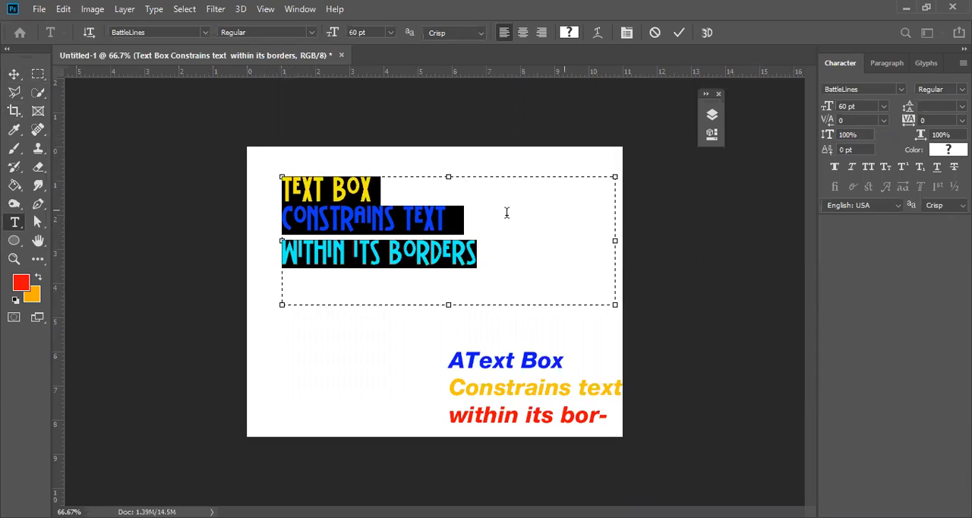
{"action": "left_click", "coordinate": [15, 75]}
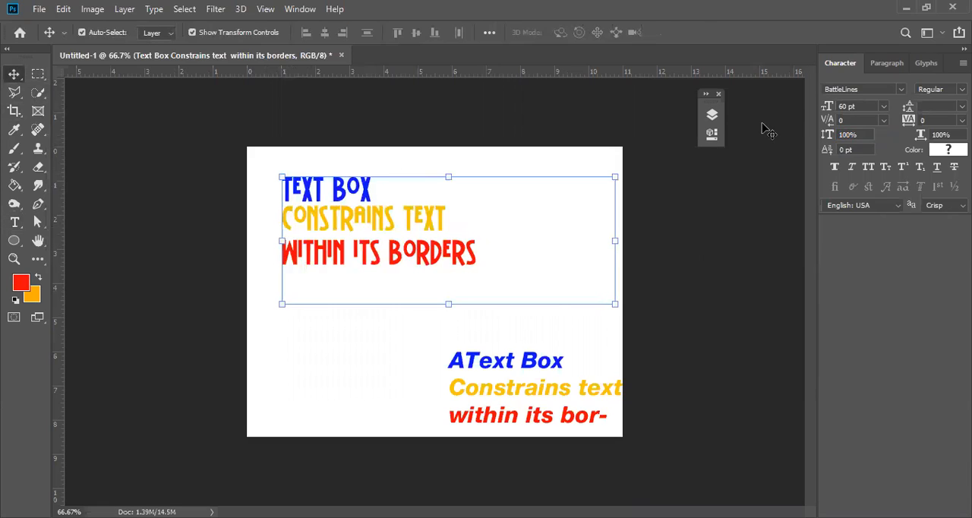
Show the layer list and preview the Vertical Text layer by turning its visibility on and off.
{"action": "key", "text": "F7"}
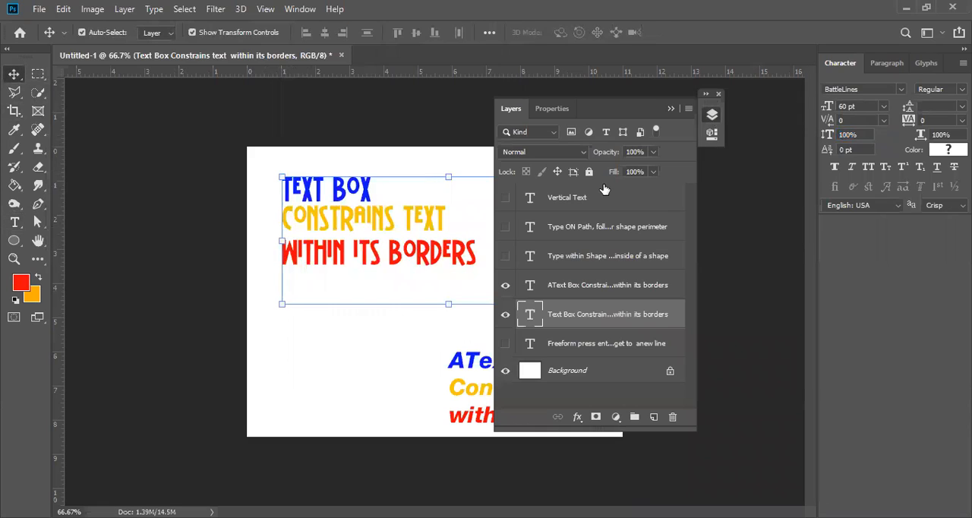
{"action": "left_click", "coordinate": [507, 198]}
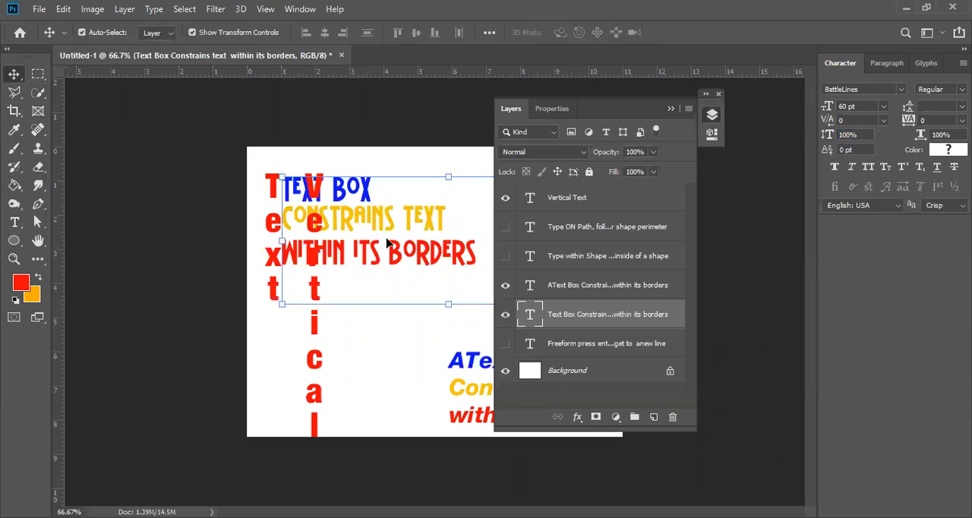
{"action": "left_click", "coordinate": [505, 198]}
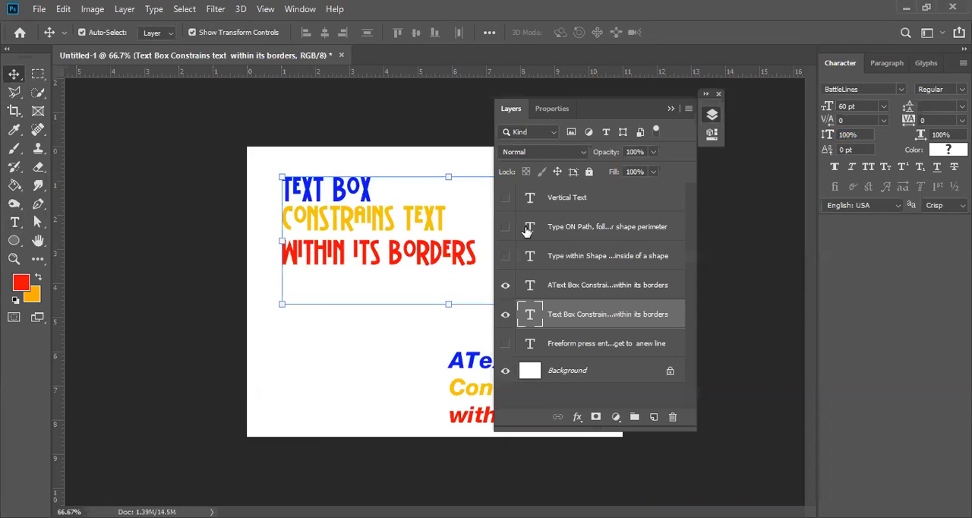
Leave only the "Freeform press enter to get to anew line" text layer visible above the background, and select it.
{"action": "left_click", "coordinate": [506, 345]}
{"action": "left_click", "coordinate": [506, 288]}
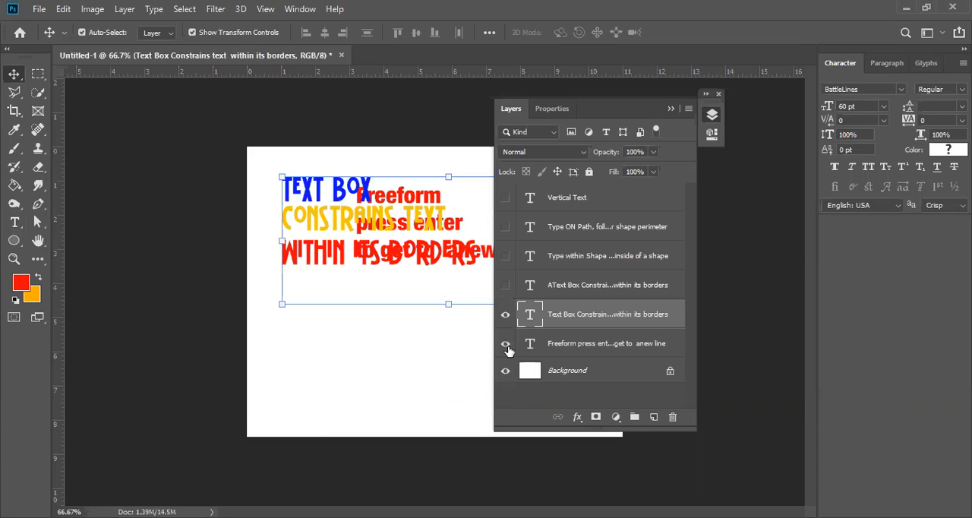
{"action": "left_click", "coordinate": [506, 347]}
{"action": "left_click", "coordinate": [502, 348]}
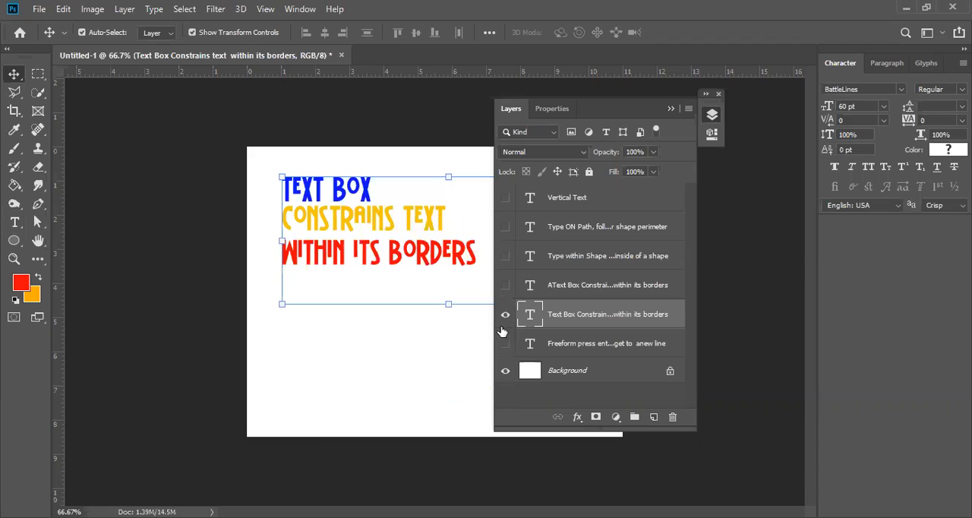
{"action": "left_click", "coordinate": [505, 321]}
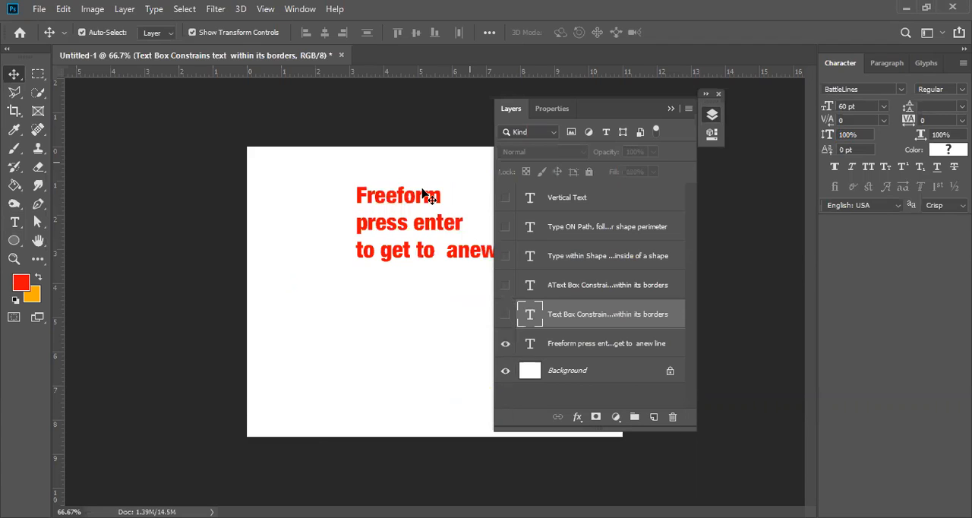
{"action": "left_click", "coordinate": [372, 208]}
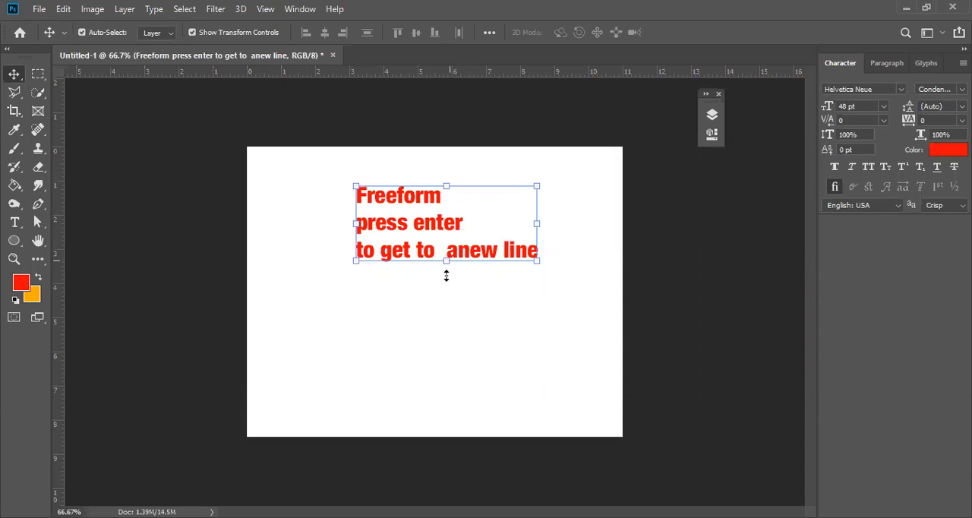
Stretch the red Freeform text layer vertically to about 338% of its height with Free Transform and commit it.
{"action": "key", "text": "ctrl+t"}
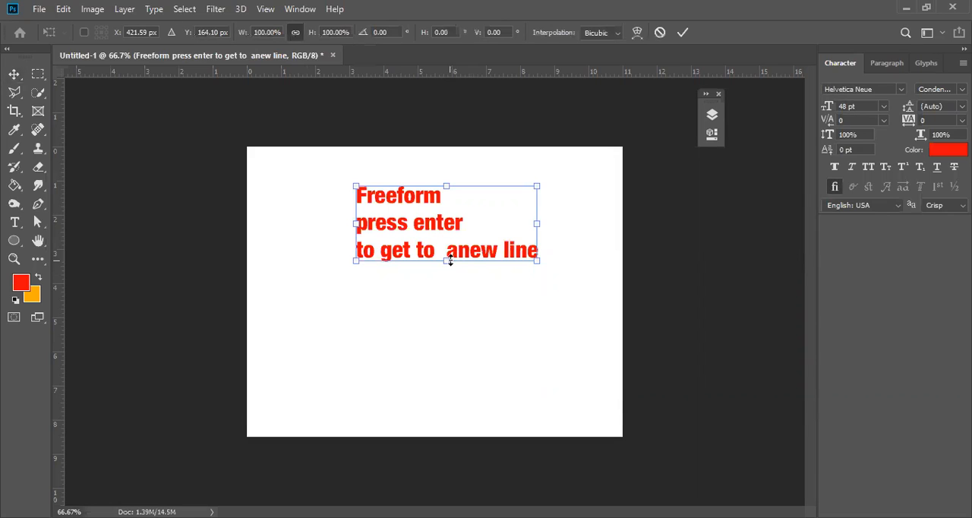
{"action": "left_click_drag", "start_coordinate": [450, 261], "coordinate": [451, 270]}
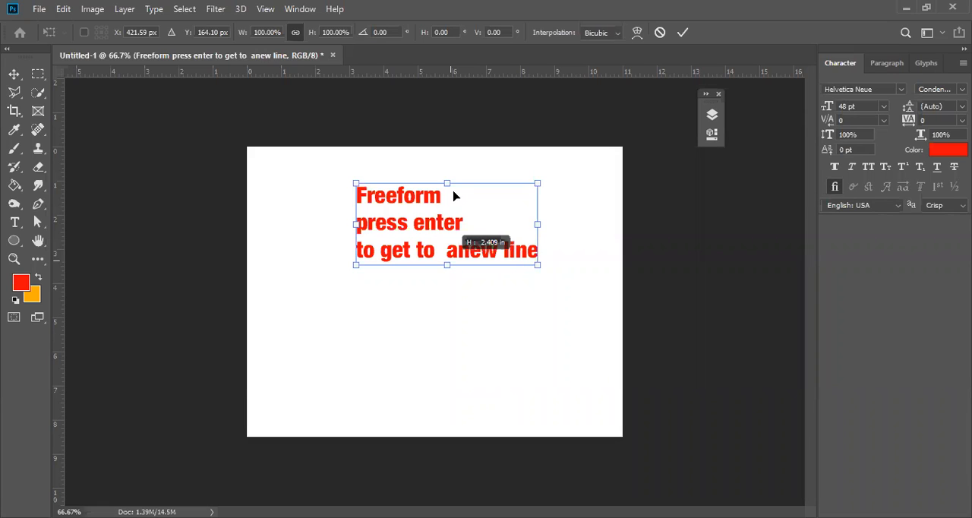
{"action": "left_click_drag", "start_coordinate": [448, 181], "coordinate": [449, 168]}
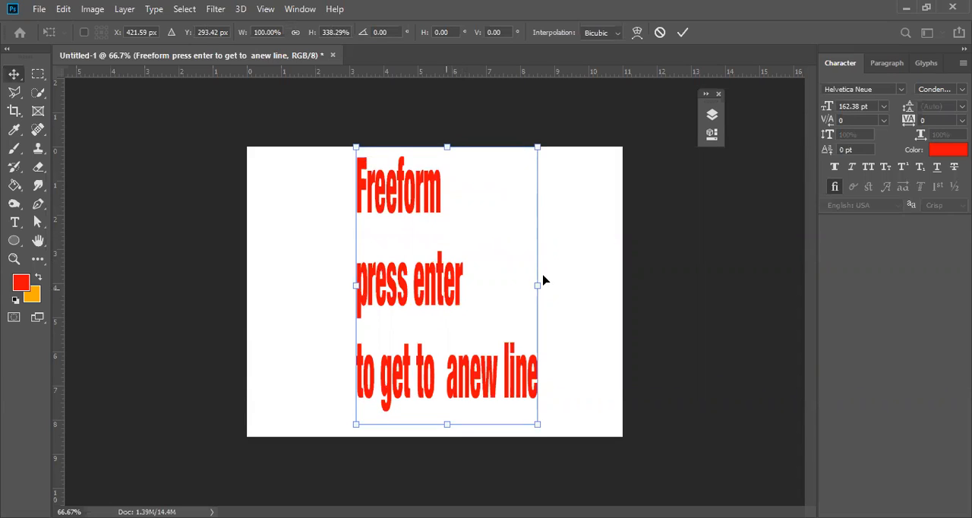
{"action": "key", "text": "Return"}
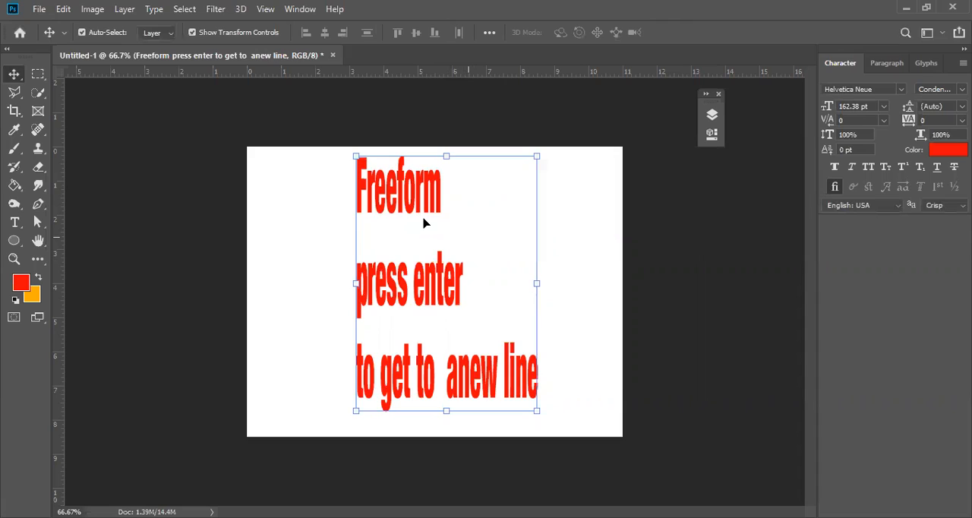
{"action": "left_click", "coordinate": [866, 130]}
{"action": "key", "text": "Tab"}
Try squashing the stretched text to about 36% height, cancel the transform and undo the earlier stretching and moving.
{"action": "key", "text": "ctrl+t"}
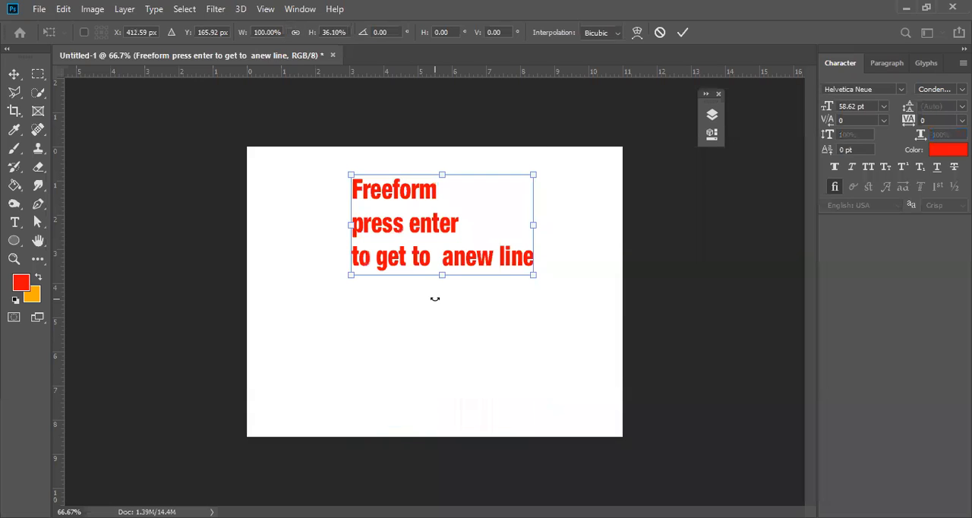
{"action": "key", "text": "ctrl+z"}
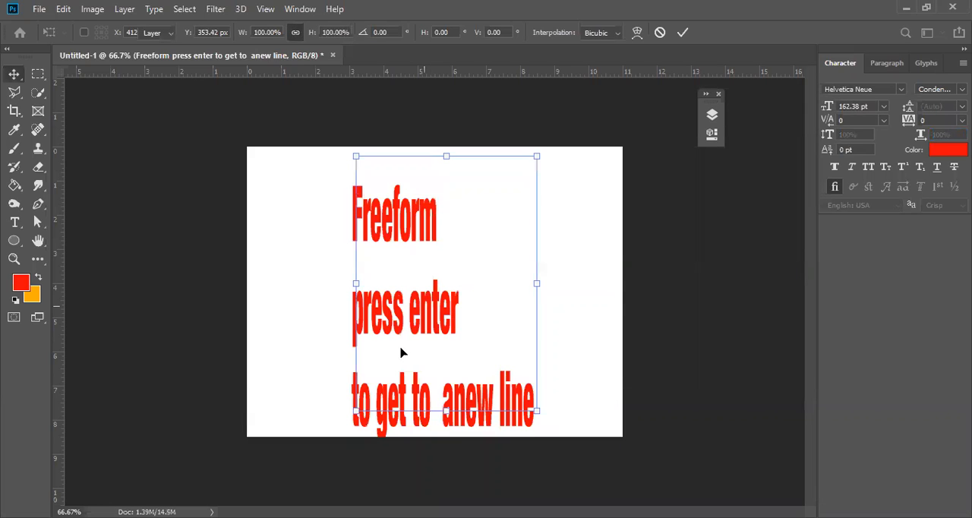
{"action": "key", "text": "Escape"}
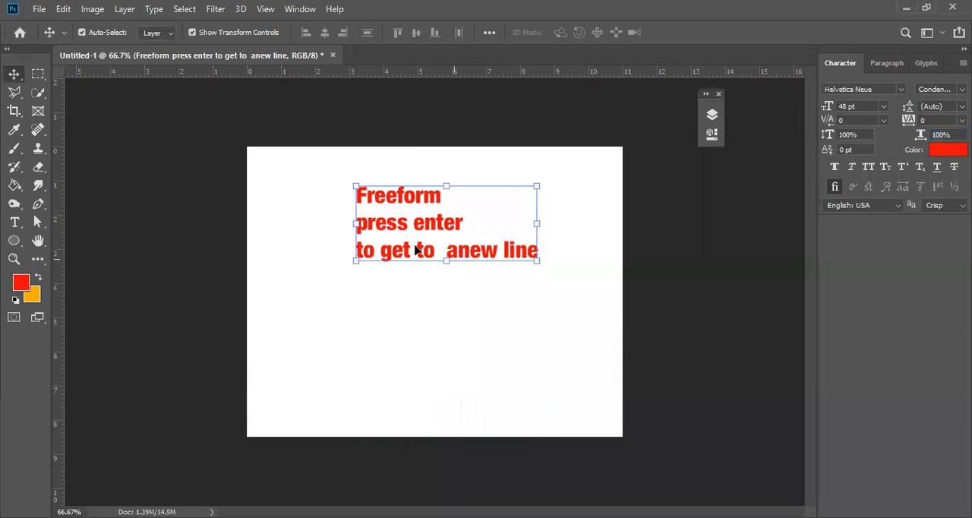
{"action": "key", "text": "ctrl+z"}
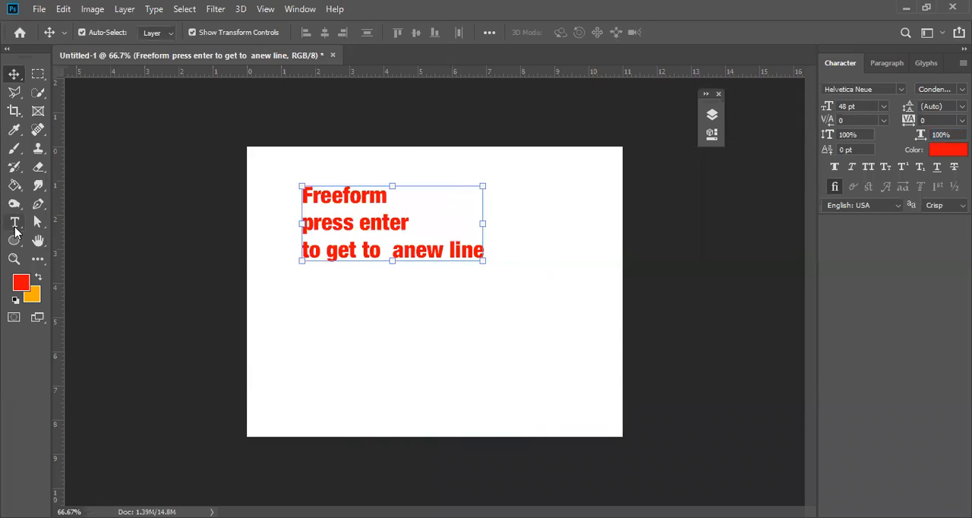
Set the vertical scale of the whole Freeform text layer to 200%.
{"action": "left_click", "coordinate": [14, 220]}
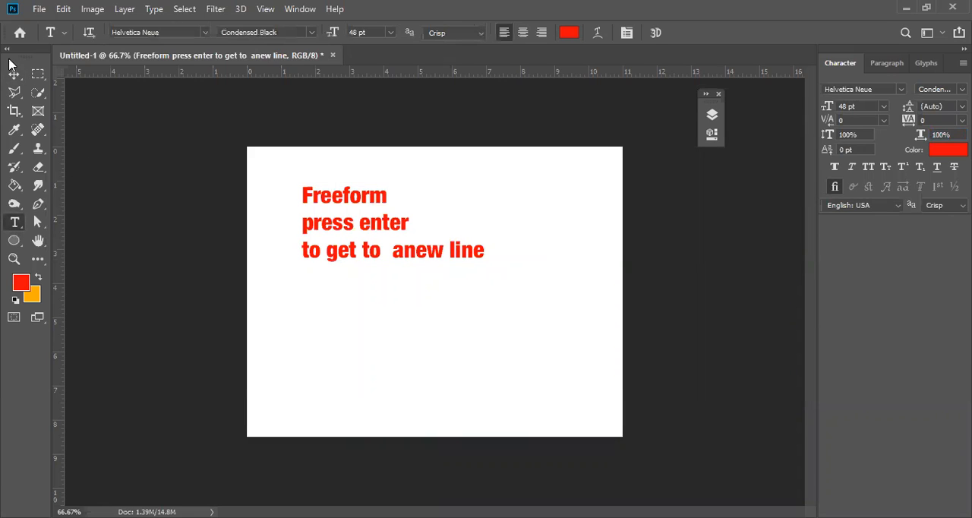
{"action": "key", "text": "v"}
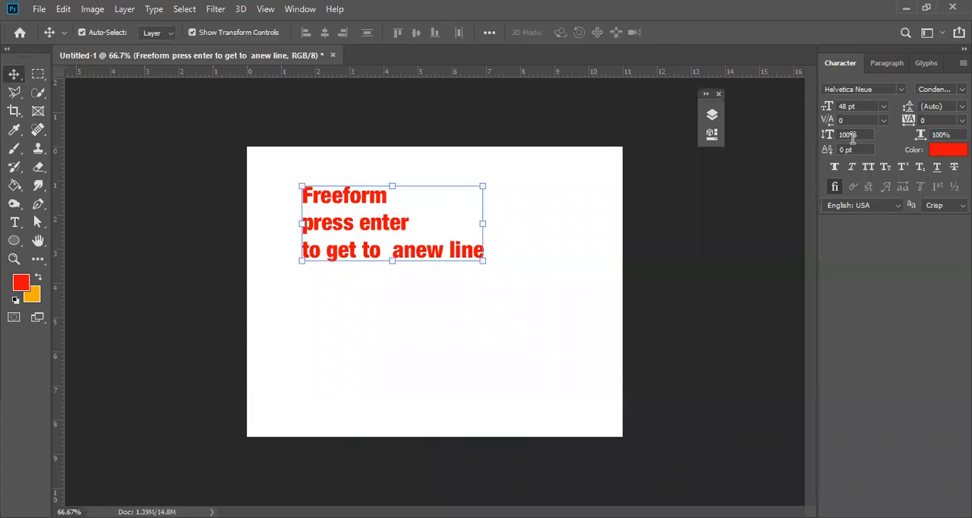
{"action": "left_click", "coordinate": [849, 135]}
{"action": "type", "text": "200"}
{"action": "key", "text": "Return"}
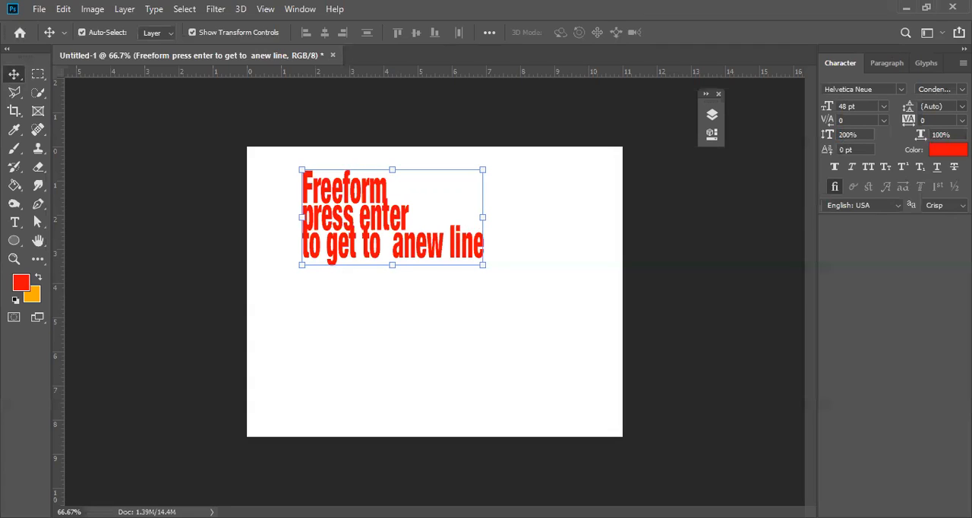
Set the text layer's leading to 72 pt and raise it gradually to 92 pt to separate the stretched lines.
{"action": "left_click", "coordinate": [963, 106]}
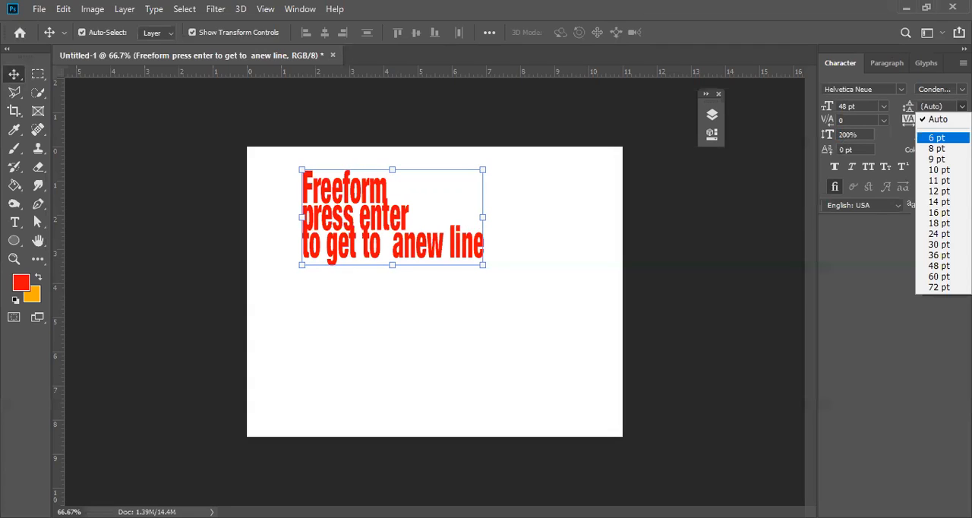
{"action": "left_click", "coordinate": [937, 287]}
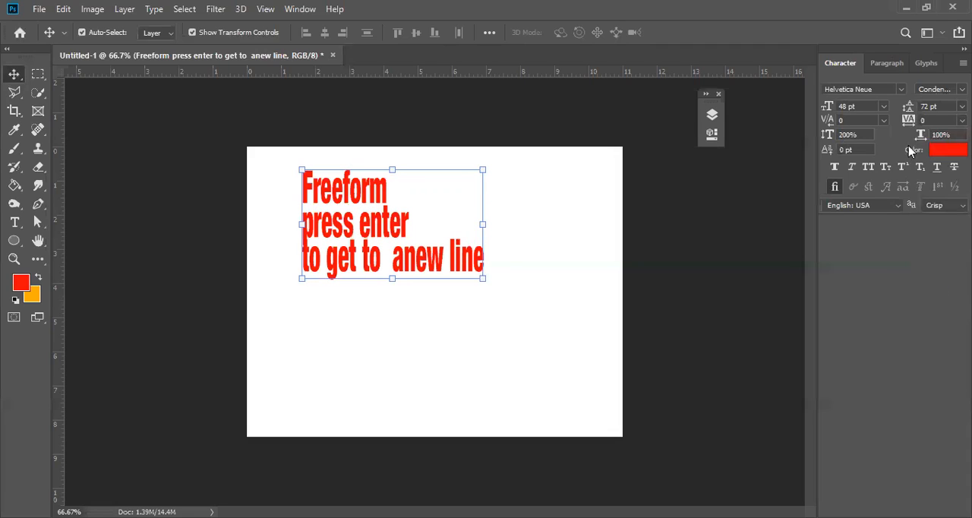
{"action": "key", "text": "Up"}
{"action": "key", "text": "Up"}
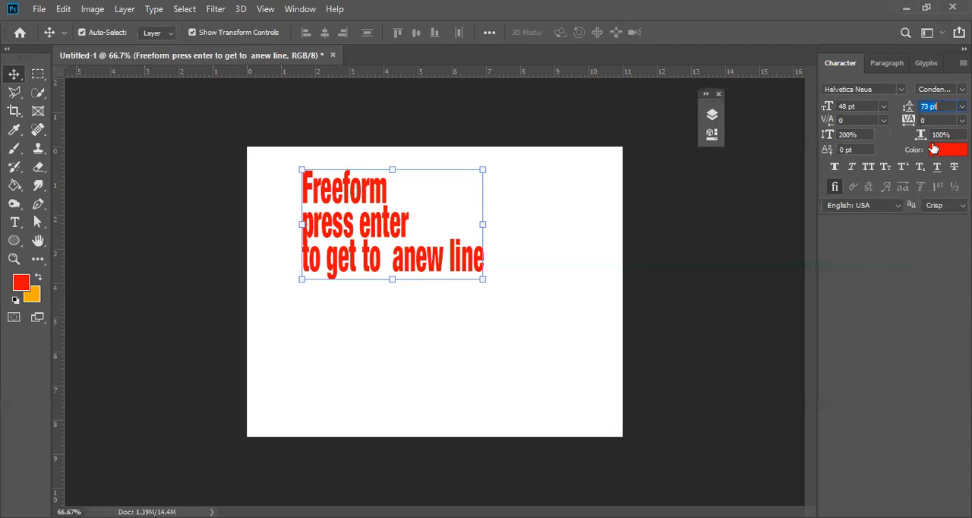
{"action": "key", "text": "Up"}
{"action": "key", "text": "Up"}
{"action": "key", "text": "Up"}
{"action": "key", "text": "Up"}
{"action": "key", "text": "Up"}
{"action": "key", "text": "Up"}
{"action": "key", "text": "Up"}
{"action": "key", "text": "Up"}
{"action": "key", "text": "Up"}
{"action": "key", "text": "Up"}
{"action": "key", "text": "Up"}
{"action": "key", "text": "Up"}
{"action": "key", "text": "Up"}
{"action": "key", "text": "Up"}
{"action": "key", "text": "Up"}
{"action": "key", "text": "Up"}
{"action": "key", "text": "Up"}
{"action": "key", "text": "Up"}
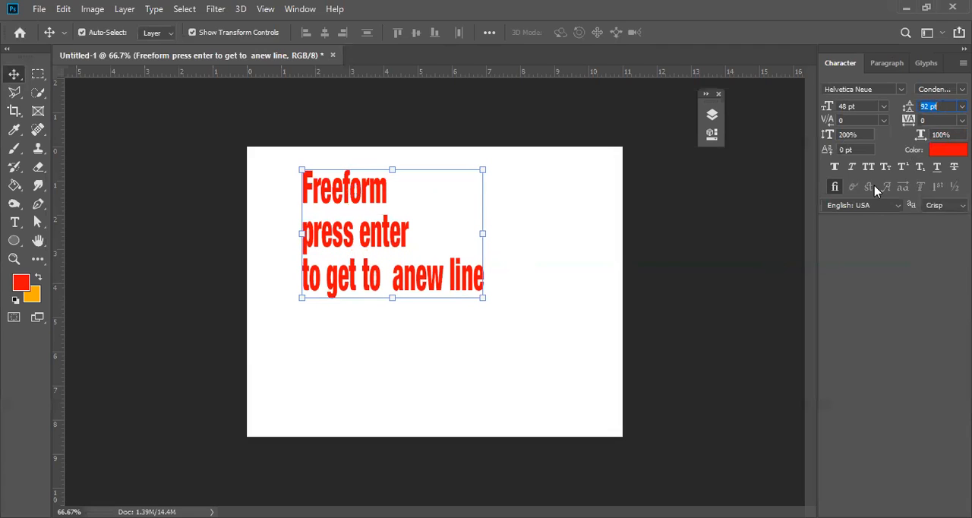
Set the horizontal scale of the text layer to 50%.
{"action": "left_click", "coordinate": [858, 135]}
{"action": "left_click", "coordinate": [942, 135]}
{"action": "type", "text": "5"}
{"action": "key", "text": "Return"}
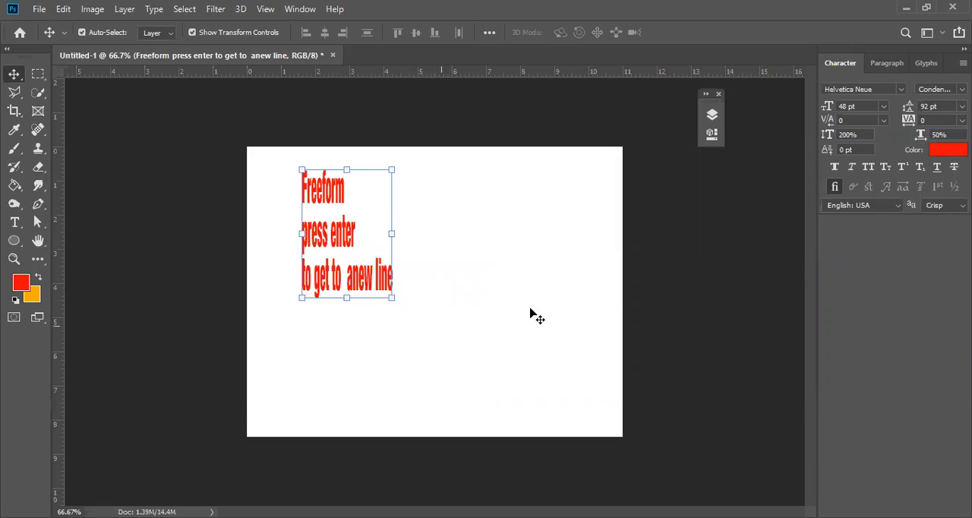
Reset both the vertical and horizontal scale of the text layer to 100%.
{"action": "left_click", "coordinate": [865, 137]}
{"action": "type", "text": "1"}
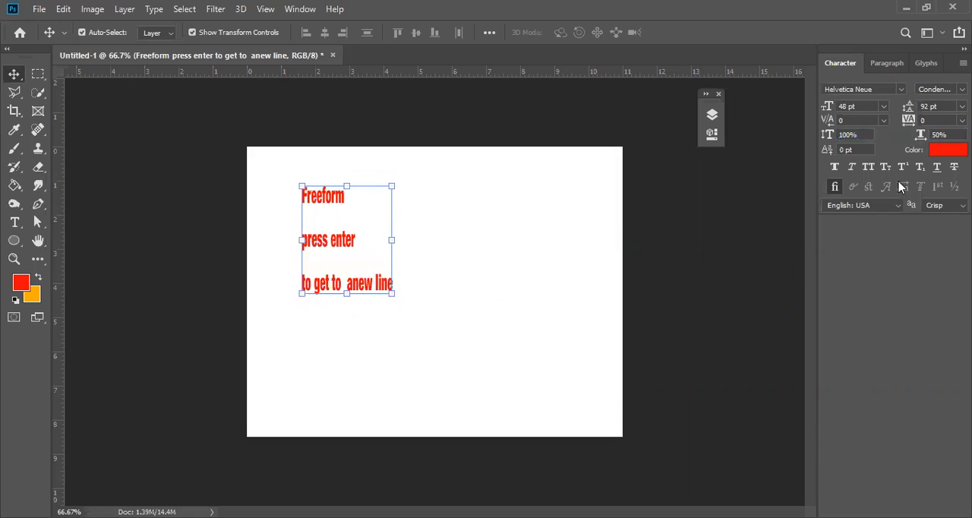
{"action": "left_click", "coordinate": [922, 139]}
{"action": "type", "text": "100"}
{"action": "key", "text": "Return"}
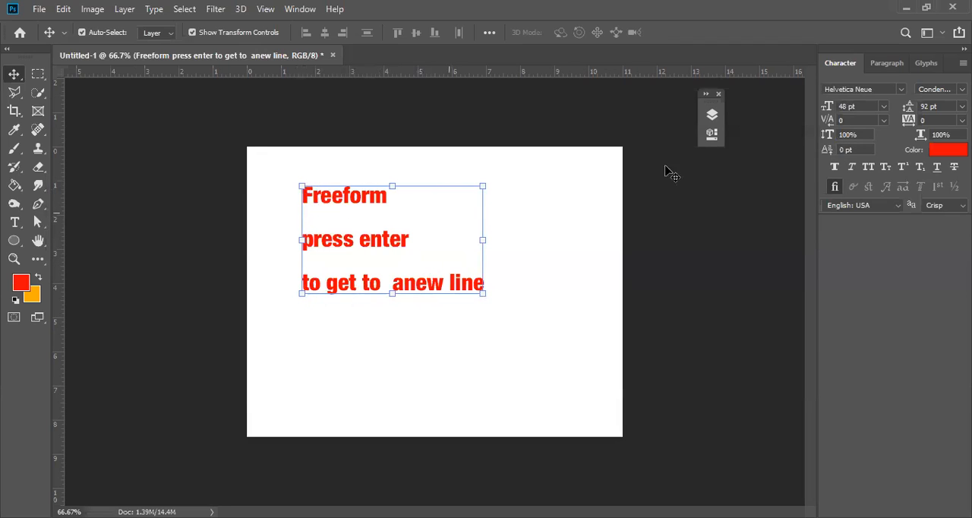
Return the text layer's leading to Auto.
{"action": "left_click", "coordinate": [962, 106]}
{"action": "left_click", "coordinate": [936, 120]}
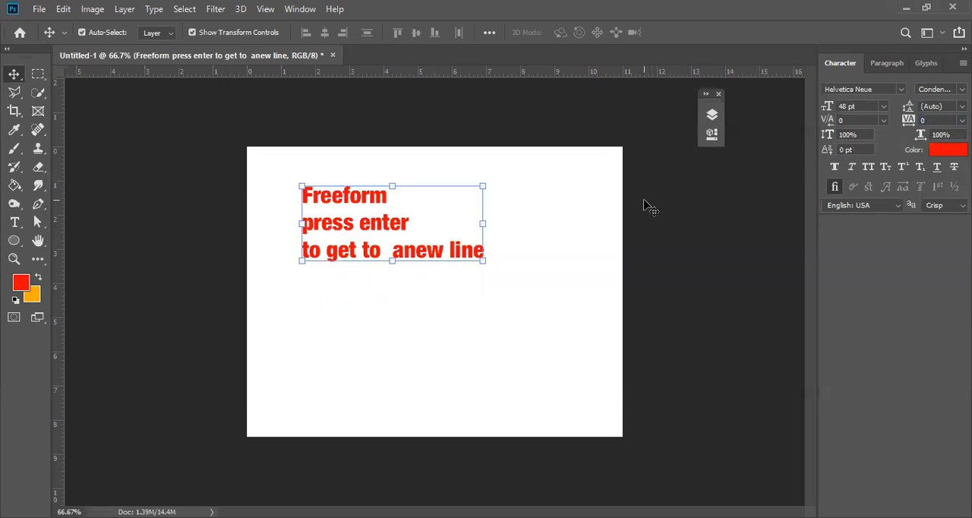
{"action": "left_click", "coordinate": [857, 137]}
{"action": "key", "text": "Tab"}
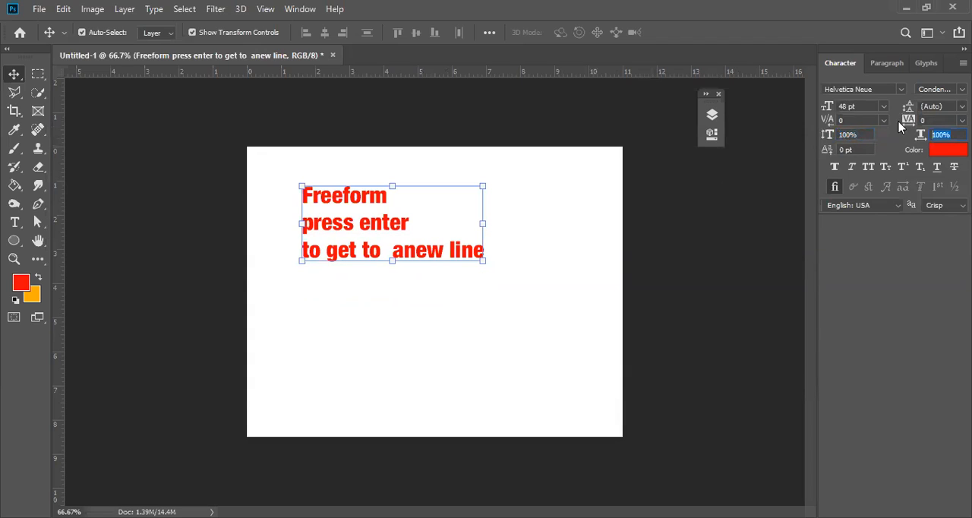
Select only the "press enter" line of the text and set its vertical scale to 300%.
{"action": "left_click", "coordinate": [14, 222]}
{"action": "left_click_drag", "start_coordinate": [304, 225], "coordinate": [421, 222]}
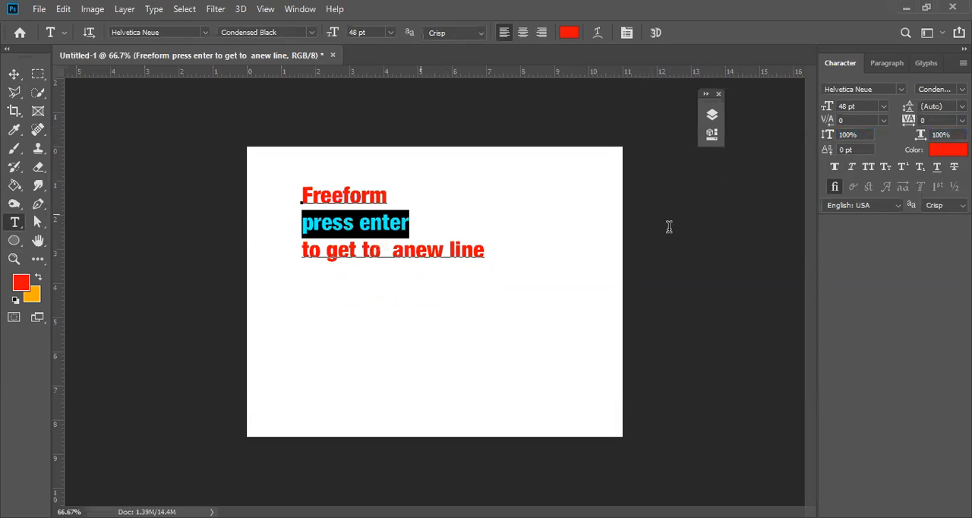
{"action": "left_click", "coordinate": [816, 134]}
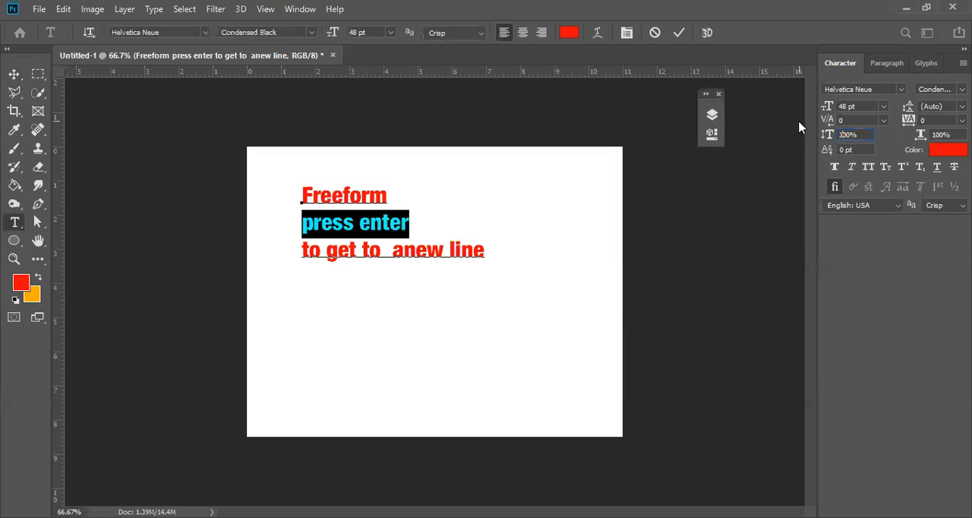
{"action": "key", "text": "Return"}
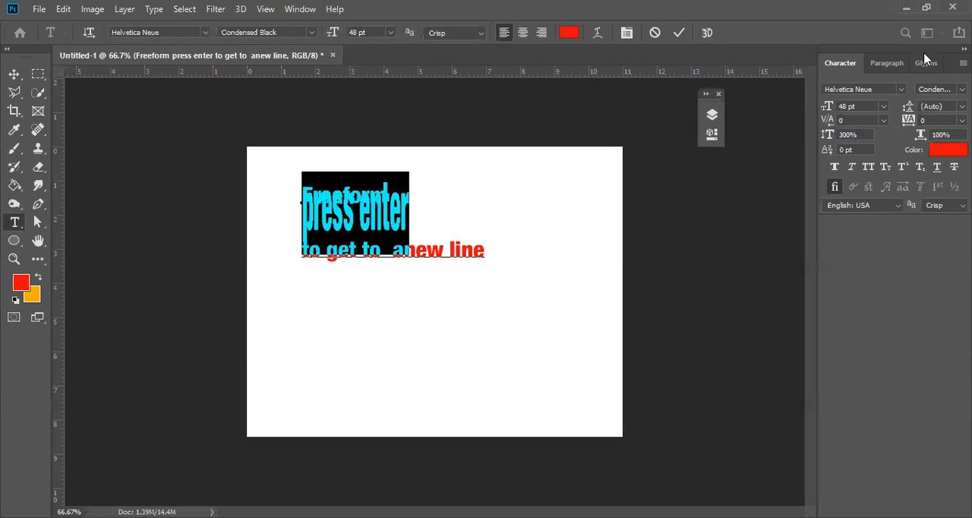
Set the leading of the selected "press enter" line to 300 pt and commit the text edit.
{"action": "left_click", "coordinate": [963, 107]}
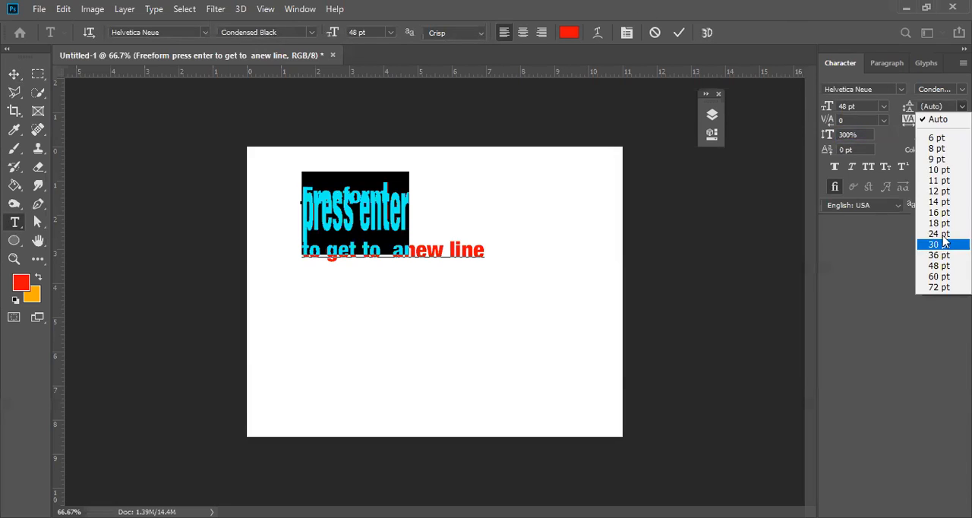
{"action": "left_click", "coordinate": [934, 108]}
{"action": "left_click_drag", "start_coordinate": [945, 108], "coordinate": [891, 108]}
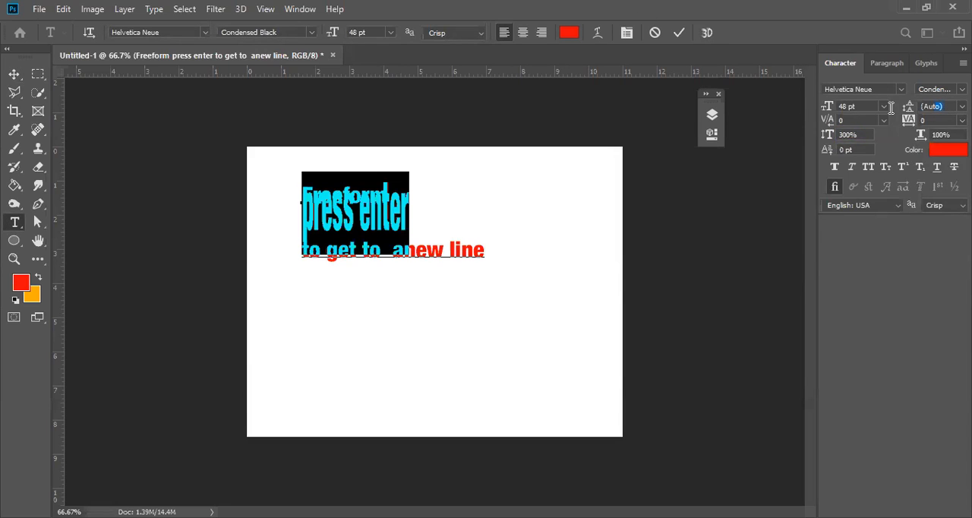
{"action": "type", "text": "300"}
{"action": "key", "text": "Return"}
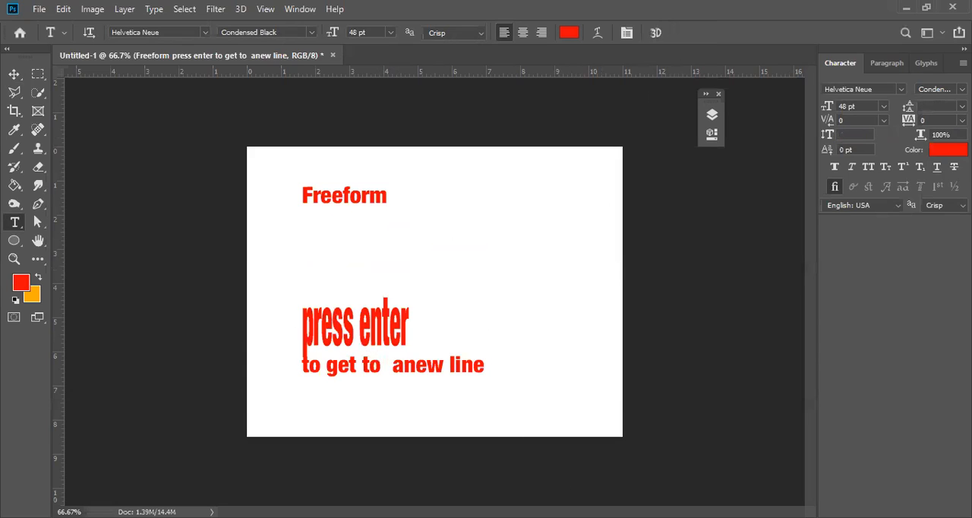
Move the whole text layer about 0.75 in to the right and set its leading to Auto.
{"action": "left_click", "coordinate": [13, 74]}
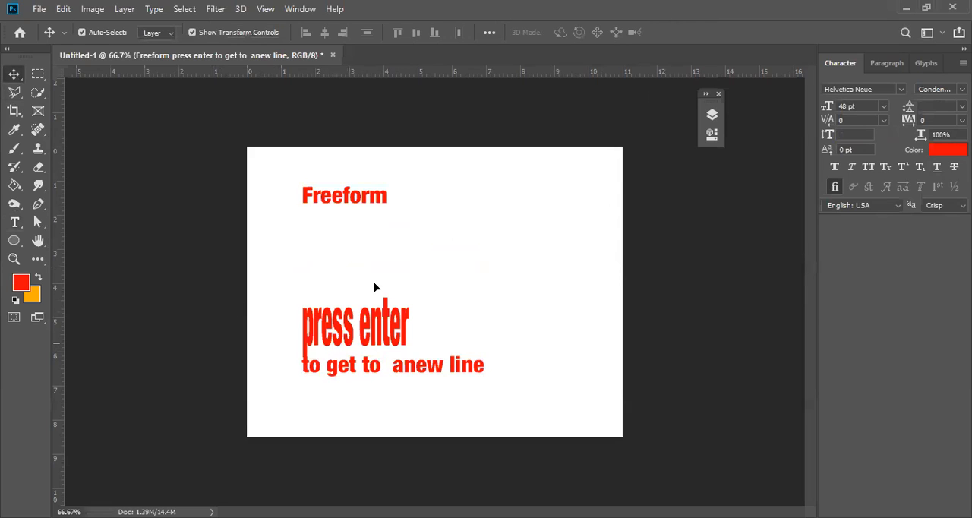
{"action": "left_click_drag", "start_coordinate": [374, 287], "coordinate": [400, 287]}
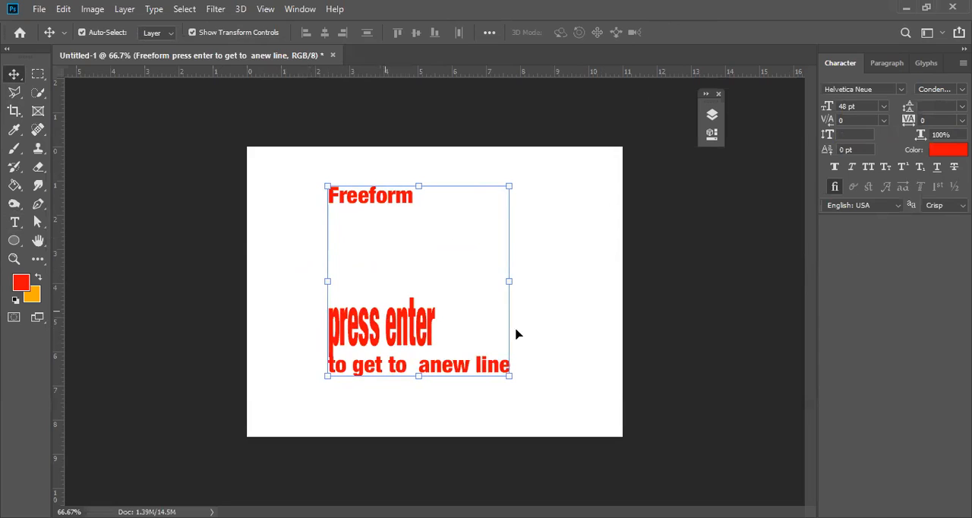
{"action": "left_click", "coordinate": [963, 106]}
{"action": "left_click", "coordinate": [942, 59]}
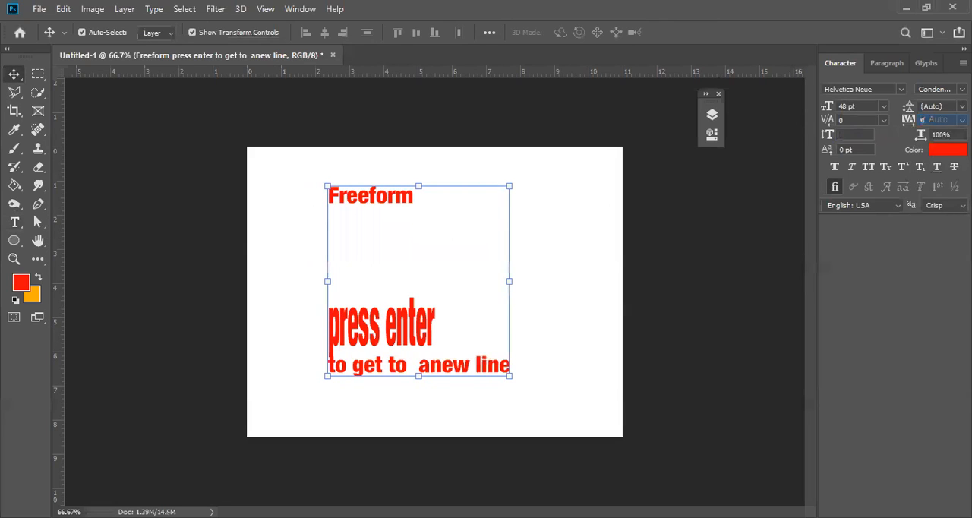
Set the vertical scale of the entire text layer to 100%.
{"action": "left_click", "coordinate": [867, 135]}
{"action": "type", "text": "100"}
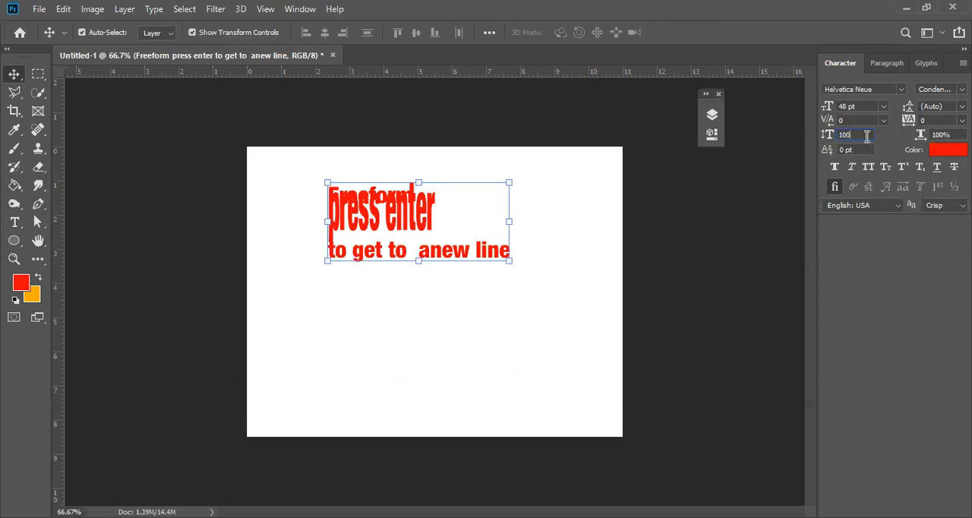
{"action": "key", "text": "Return"}
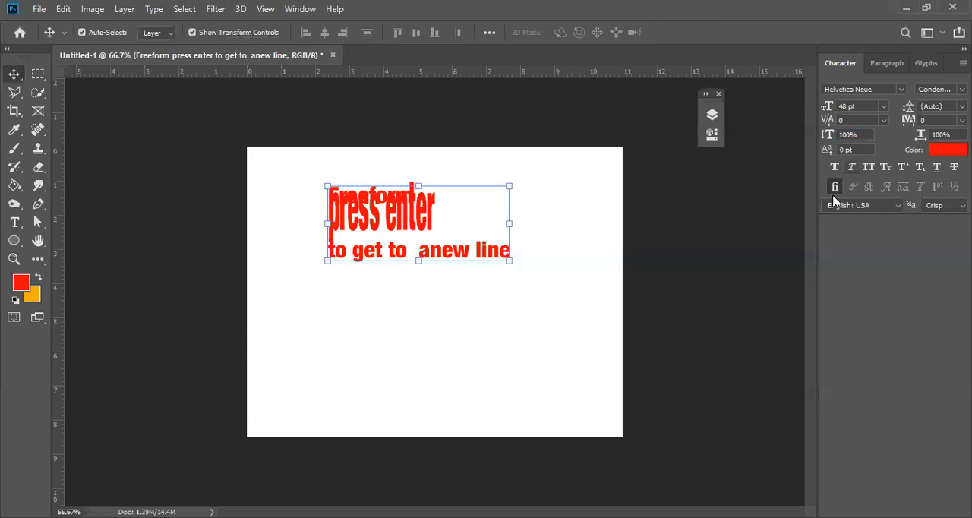
Draw a thin rectangle shape about 365 × 14 px along the baseline of the word "Freeform", and switch to the Move tool.
{"action": "left_click", "coordinate": [15, 222]}
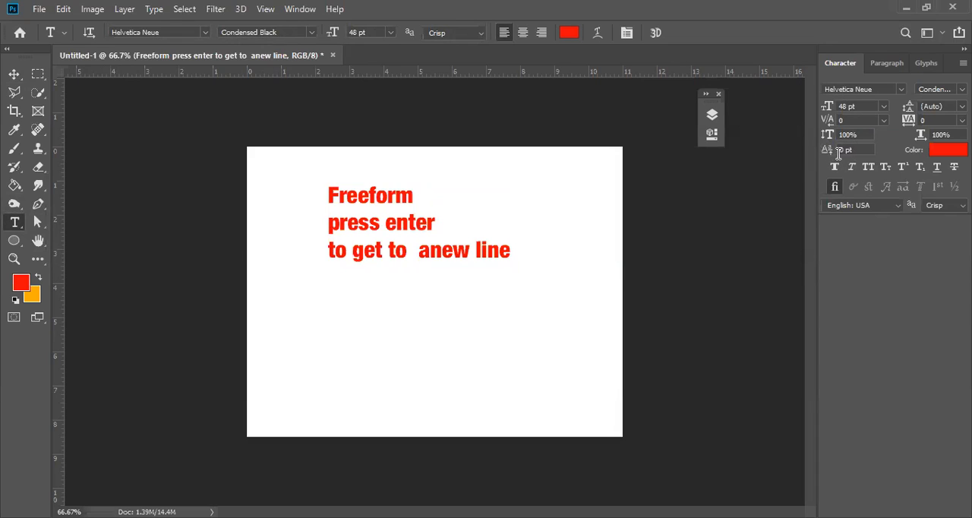
{"action": "left_click", "coordinate": [15, 242]}
{"action": "right_click", "coordinate": [14, 242]}
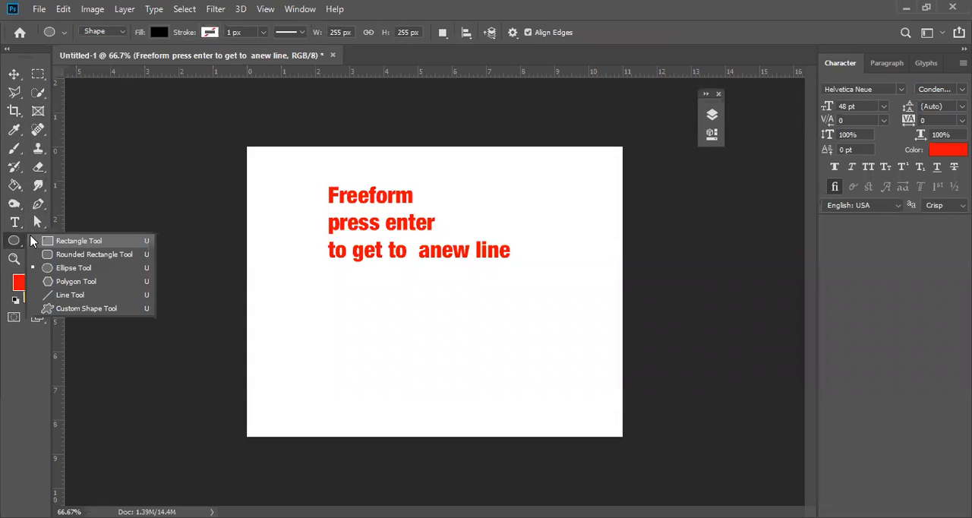
{"action": "left_click", "coordinate": [47, 236]}
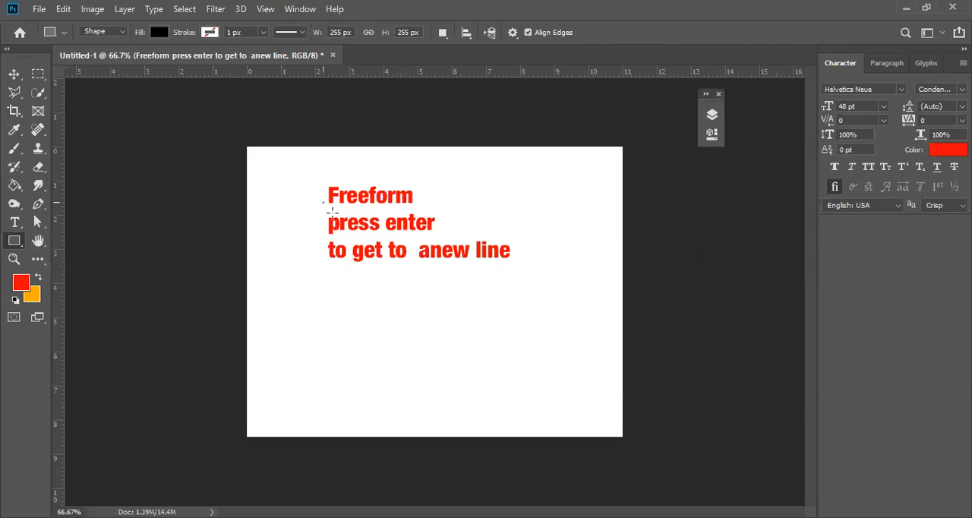
{"action": "left_click_drag", "start_coordinate": [323, 202], "coordinate": [509, 208]}
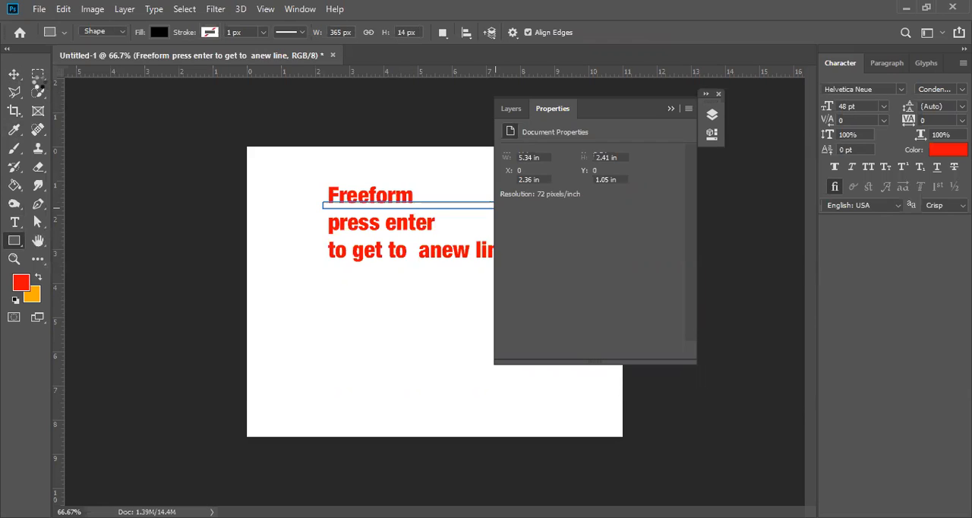
{"action": "key", "text": "v"}
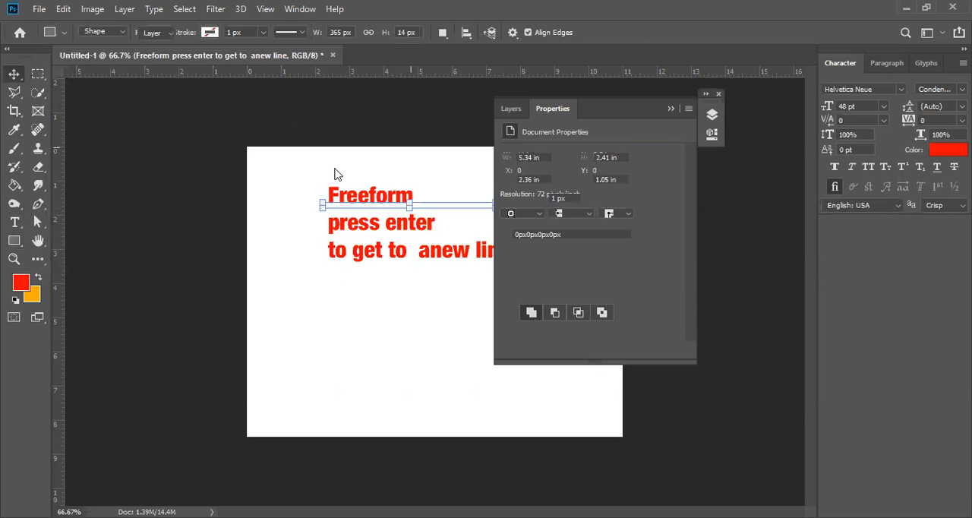
Duplicate the black rectangle twice, placing one copy along the baseline of "press enter" and one along "to get to anew line", and deselect.
{"action": "left_click", "coordinate": [672, 108]}
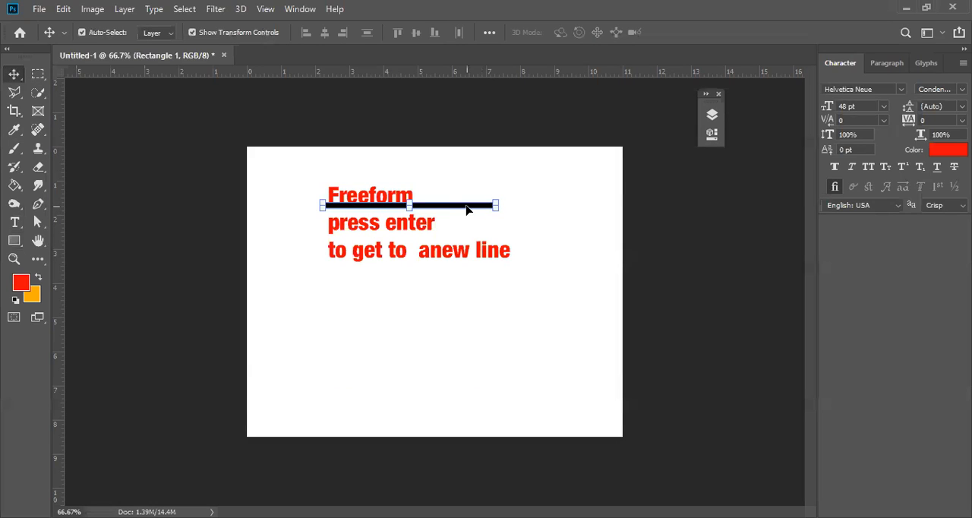
{"action": "left_click_drag", "start_coordinate": [460, 206], "coordinate": [463, 223]}
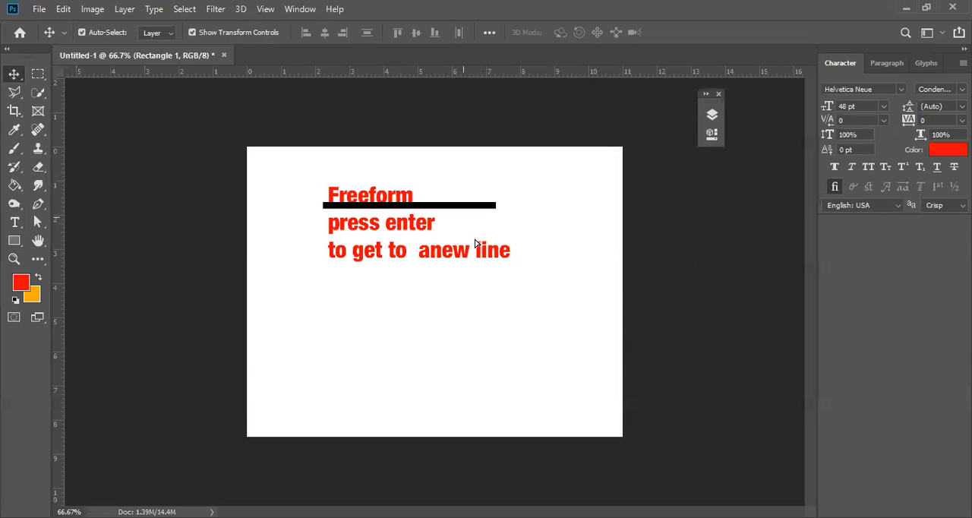
{"action": "left_click_drag", "start_coordinate": [471, 241], "coordinate": [473, 264]}
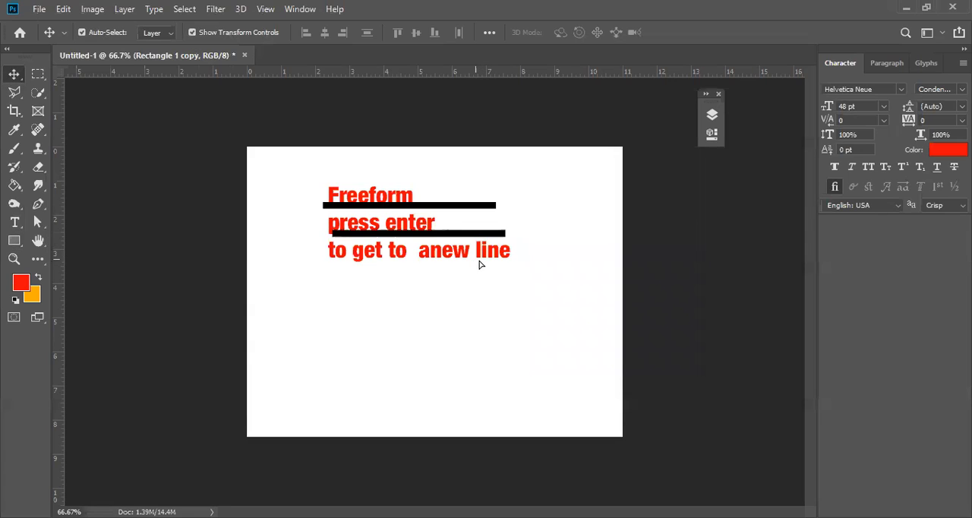
{"action": "left_click_drag", "start_coordinate": [479, 262], "coordinate": [480, 260], "text": "alt"}
{"action": "left_click", "coordinate": [523, 332]}
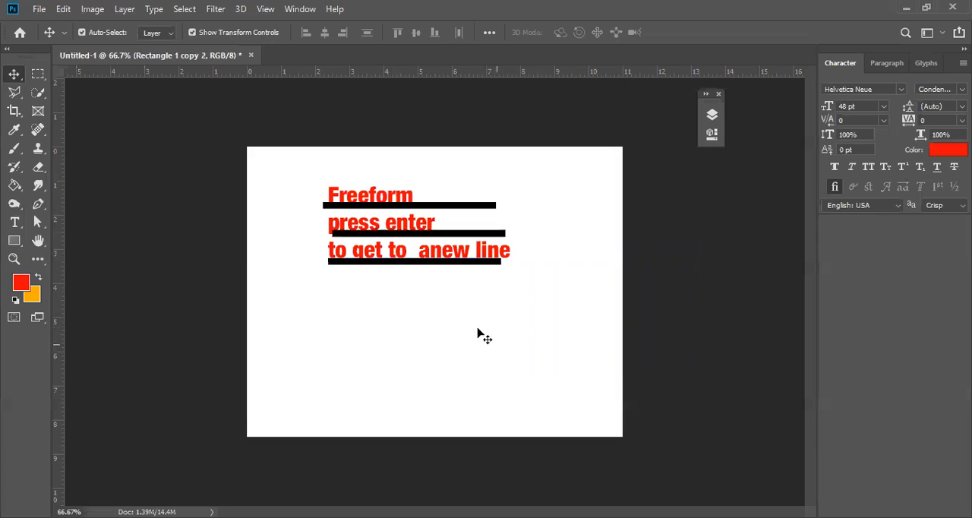
{"action": "key", "text": "u"}
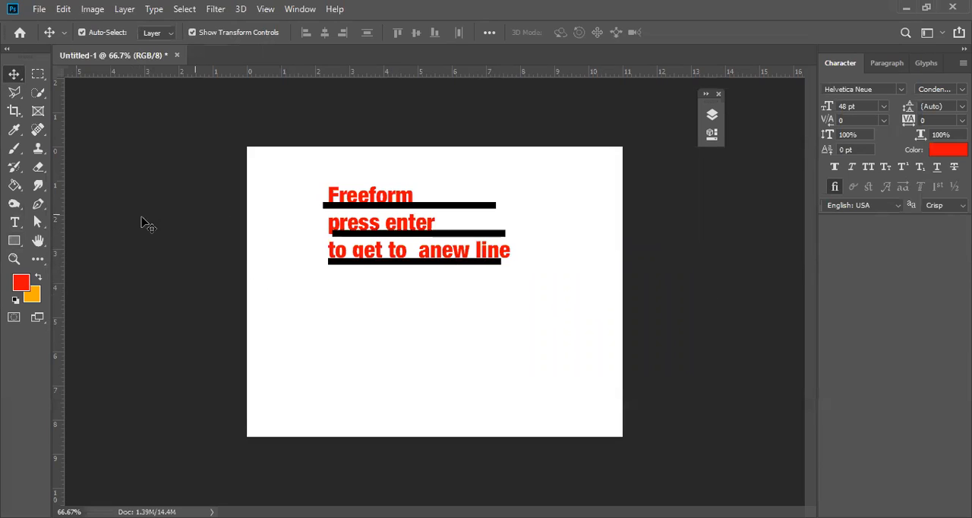
Set the baseline shift of the letters "form" in "Freeform" to 25 pt and commit the text edit.
{"action": "left_click", "coordinate": [14, 222]}
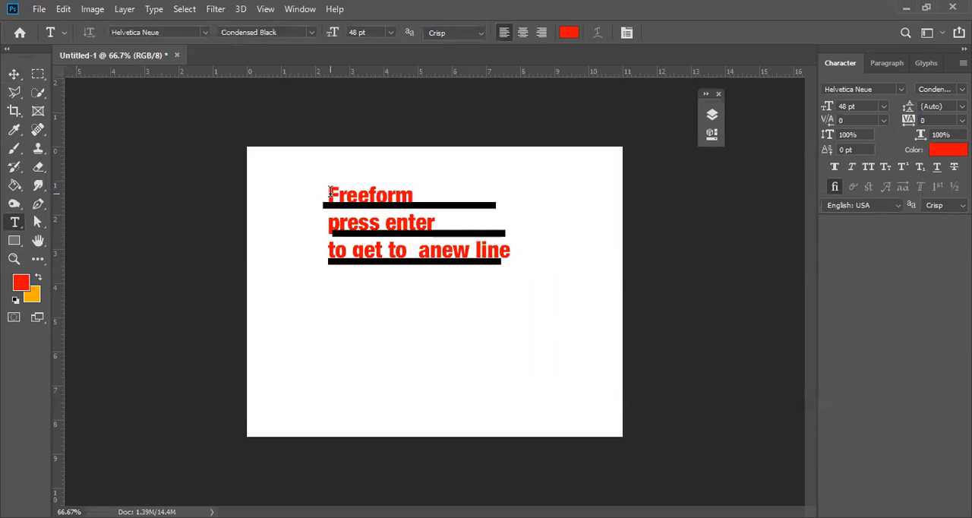
{"action": "left_click_drag", "start_coordinate": [332, 191], "coordinate": [446, 192]}
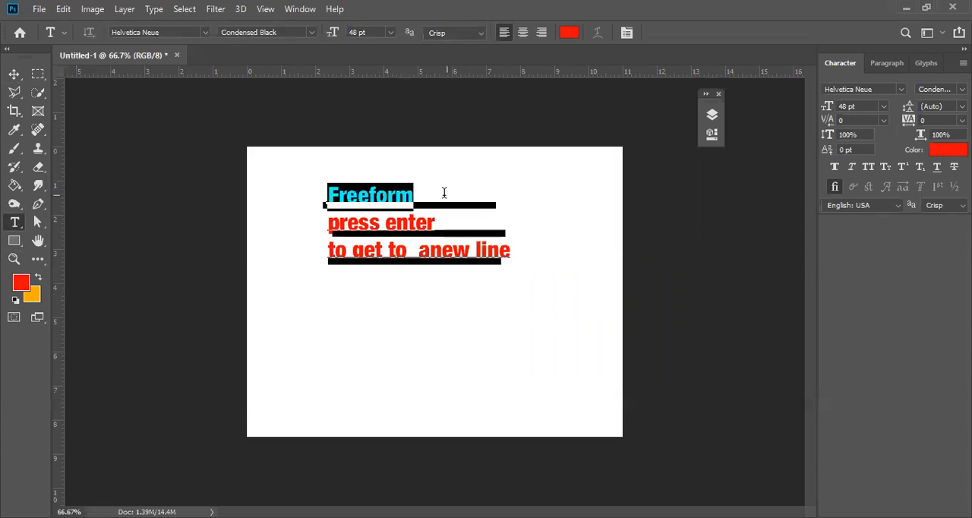
{"action": "left_click", "coordinate": [354, 196]}
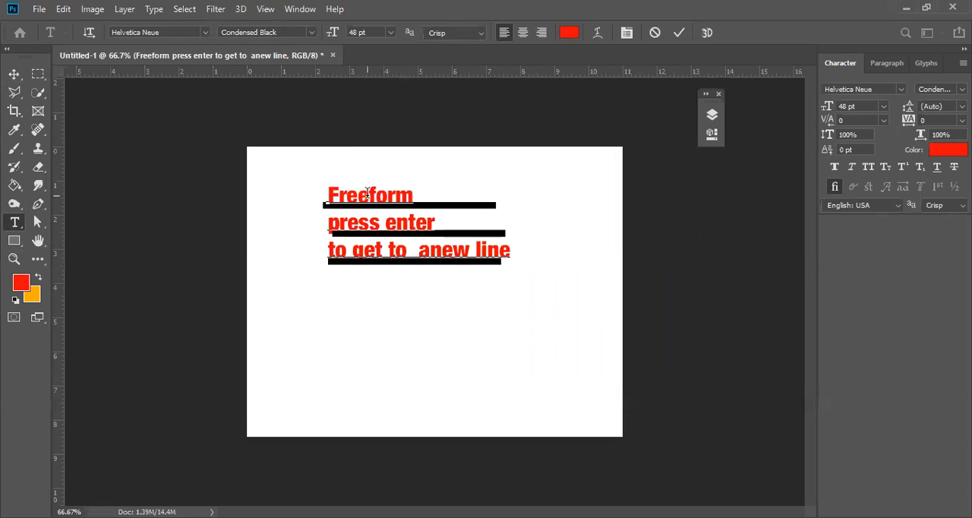
{"action": "left_click_drag", "start_coordinate": [369, 195], "coordinate": [436, 185]}
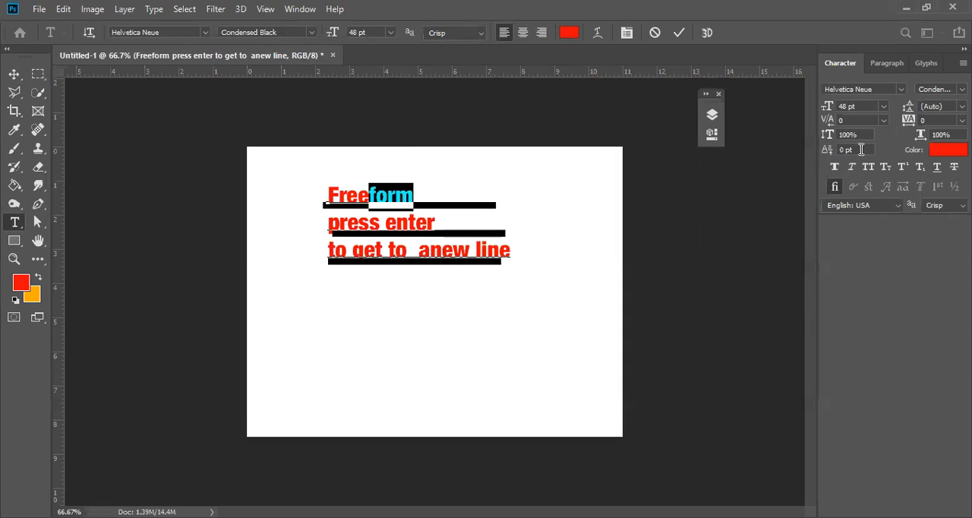
{"action": "key", "text": "Up"}
{"action": "key", "text": "Up"}
{"action": "key", "text": "Up"}
{"action": "key", "text": "Up"}
{"action": "key", "text": "Up"}
{"action": "key", "text": "Up"}
{"action": "key", "text": "Up"}
{"action": "key", "text": "Up"}
{"action": "key", "text": "Up"}
{"action": "key", "text": "Up"}
{"action": "key", "text": "Up"}
{"action": "key", "text": "Up"}
{"action": "key", "text": "Up"}
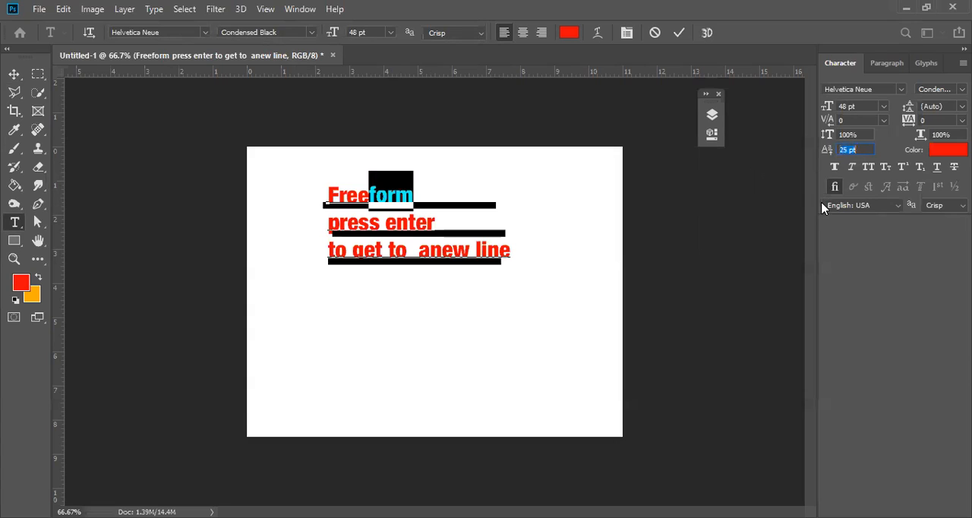
{"action": "left_click", "coordinate": [364, 183]}
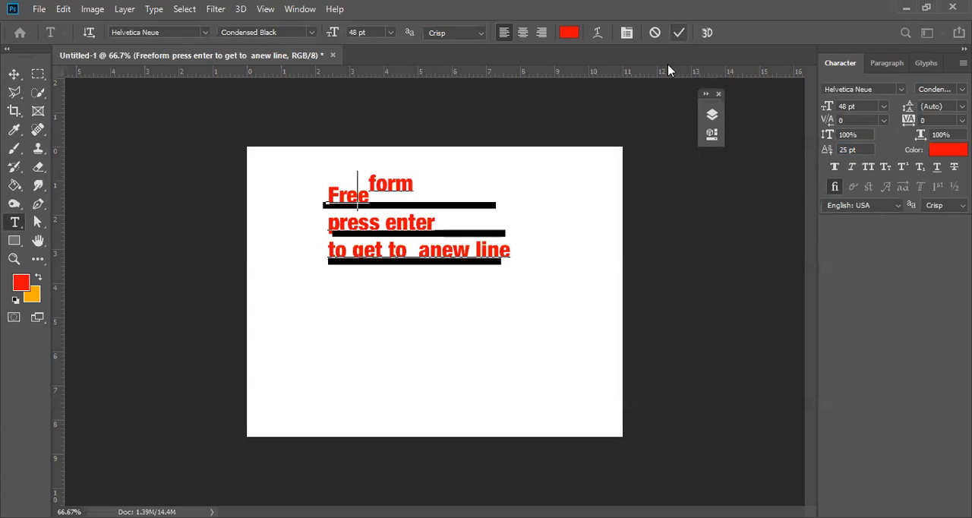
{"action": "key", "text": "ctrl+Return"}
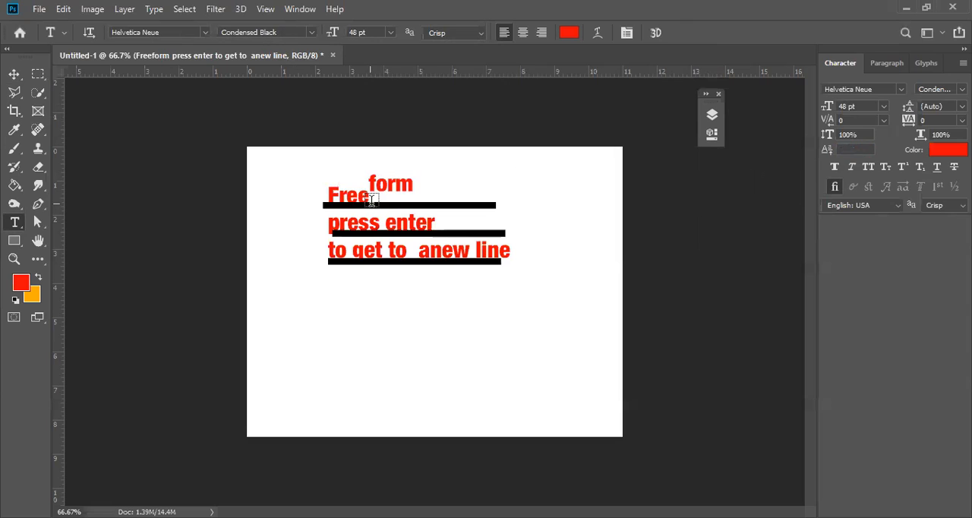
Set the baseline shift of the letters "Free" in "Freeform" to -25 pt and commit the text edit.
{"action": "left_click", "coordinate": [389, 203], "text": "ctrl"}
{"action": "left_click", "coordinate": [353, 150], "text": "ctrl"}
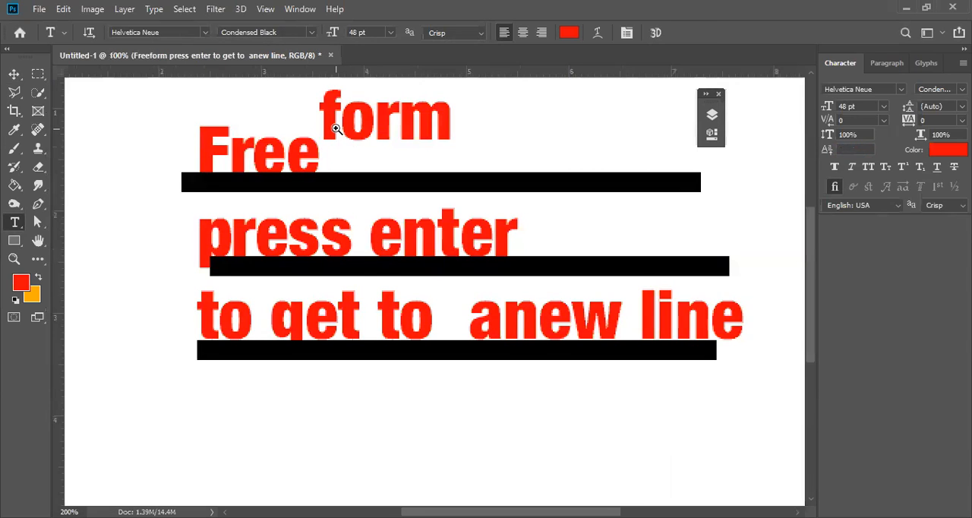
{"action": "left_click", "coordinate": [336, 129], "text": "ctrl"}
{"action": "left_click", "coordinate": [436, 186]}
{"action": "left_click", "coordinate": [357, 211]}
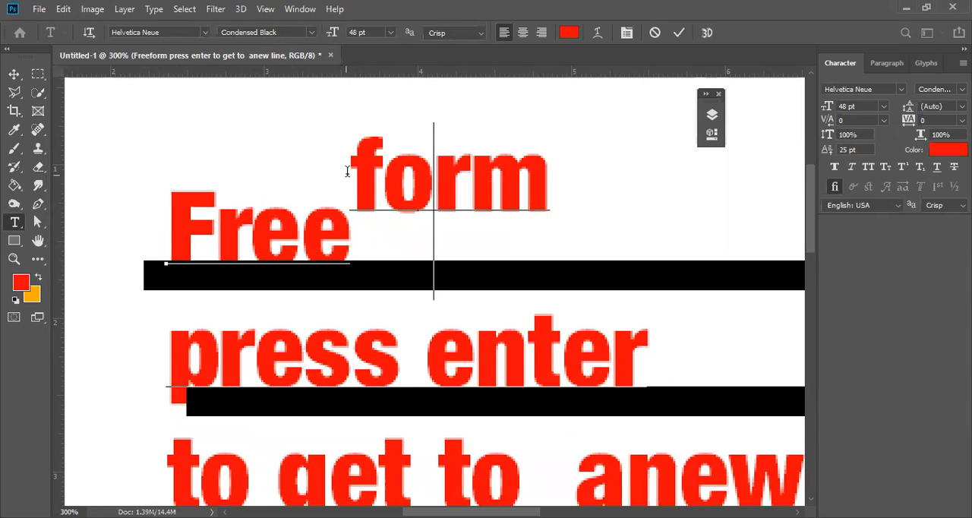
{"action": "left_click_drag", "start_coordinate": [351, 169], "coordinate": [547, 182]}
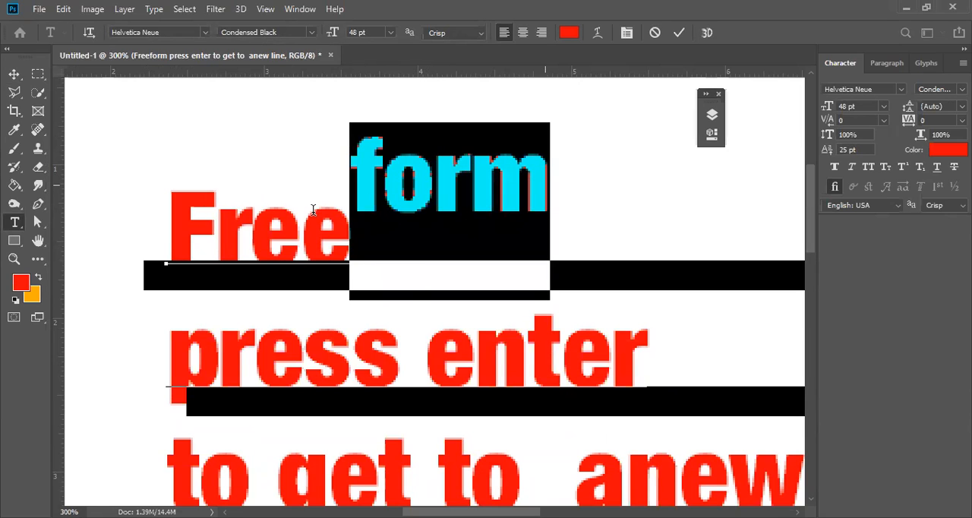
{"action": "left_click", "coordinate": [330, 246]}
{"action": "key", "text": "Right"}
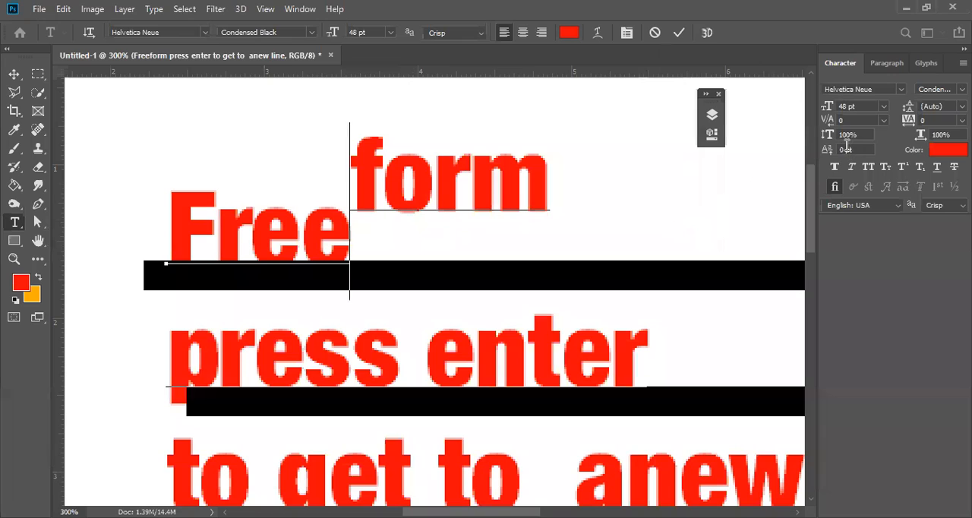
{"action": "left_click", "coordinate": [495, 171]}
{"action": "left_click_drag", "start_coordinate": [350, 243], "coordinate": [169, 228]}
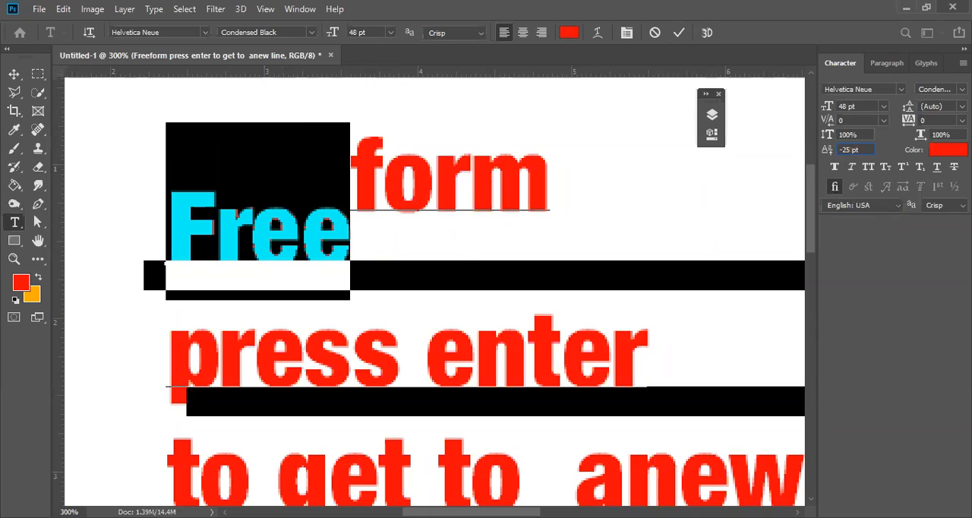
{"action": "key", "text": "Return"}
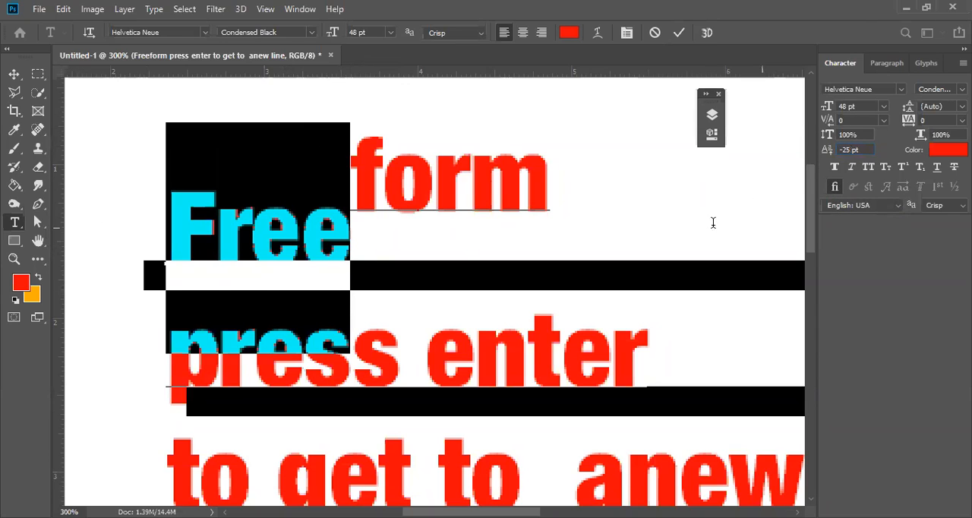
{"action": "left_click", "coordinate": [679, 32]}
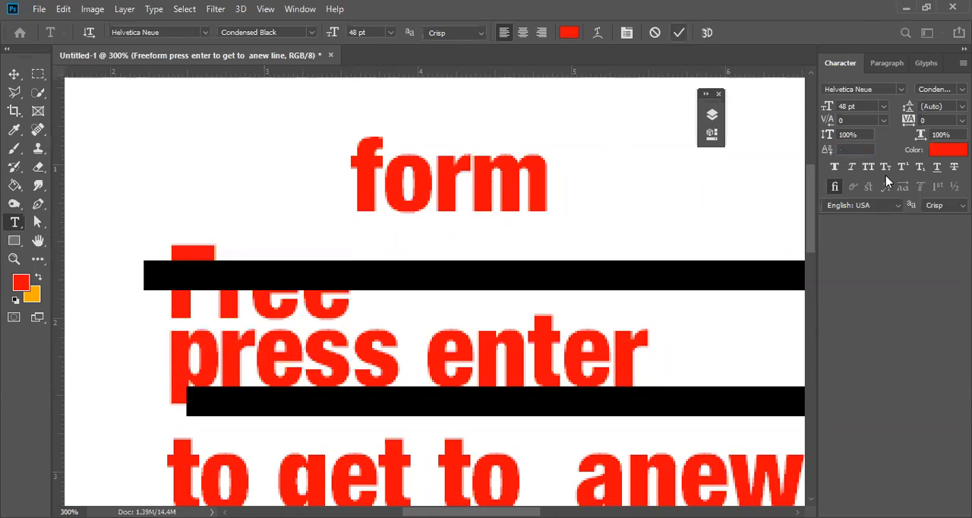
Delete the three black rectangles and move the text layer about 0.85 in to the right and 0.45 in down.
{"action": "left_click", "coordinate": [15, 76]}
{"action": "left_click", "coordinate": [559, 313], "text": "alt"}
{"action": "left_click", "coordinate": [558, 312], "text": "alt"}
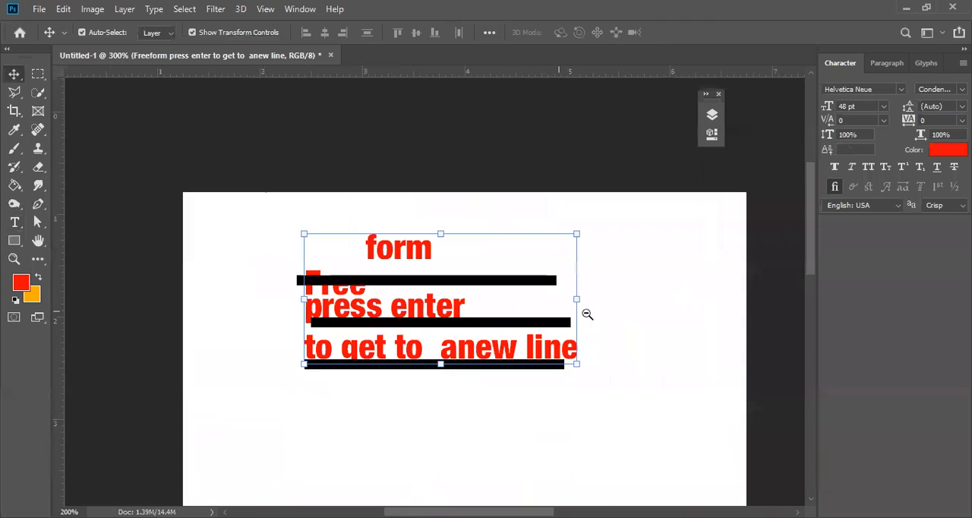
{"action": "left_click", "coordinate": [542, 282]}
{"action": "key", "text": "Delete"}
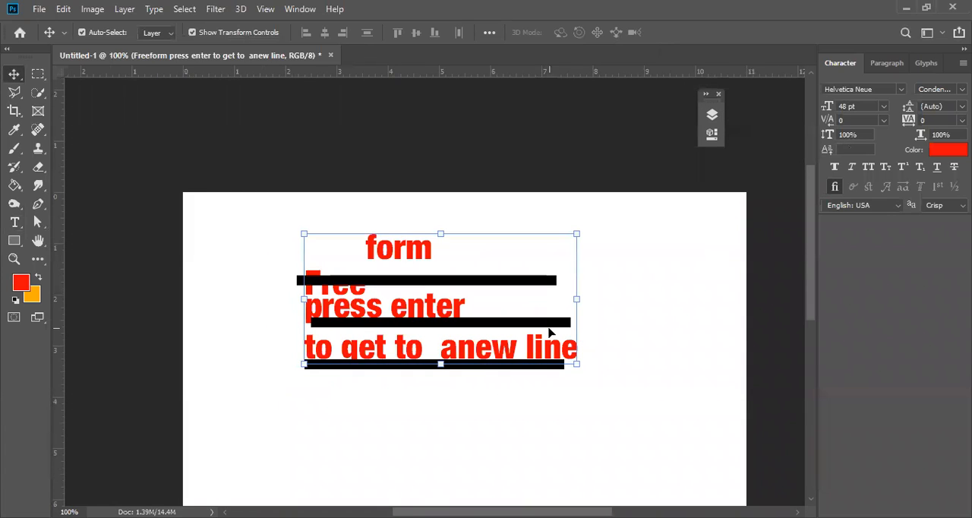
{"action": "left_click", "coordinate": [545, 325]}
{"action": "key", "text": "Delete"}
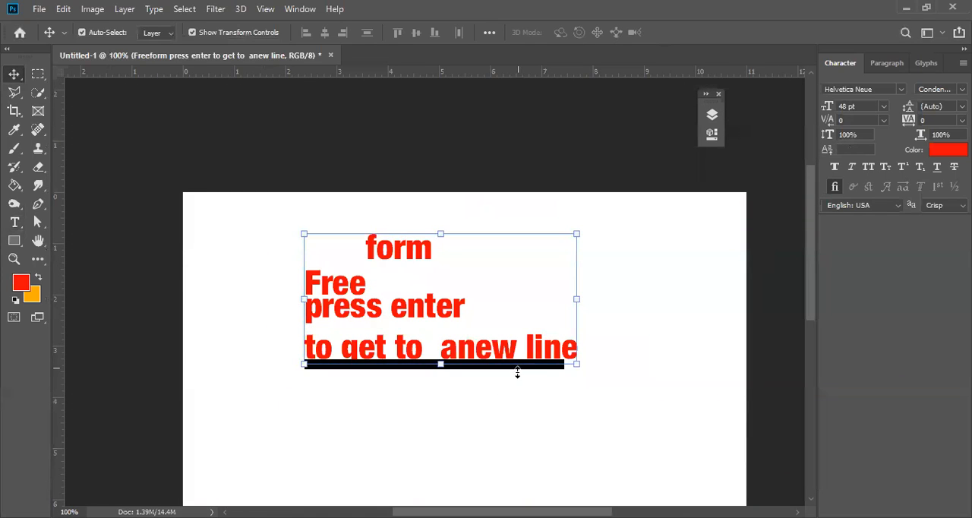
{"action": "left_click", "coordinate": [532, 403]}
{"action": "left_click", "coordinate": [536, 371]}
{"action": "key", "text": "Delete"}
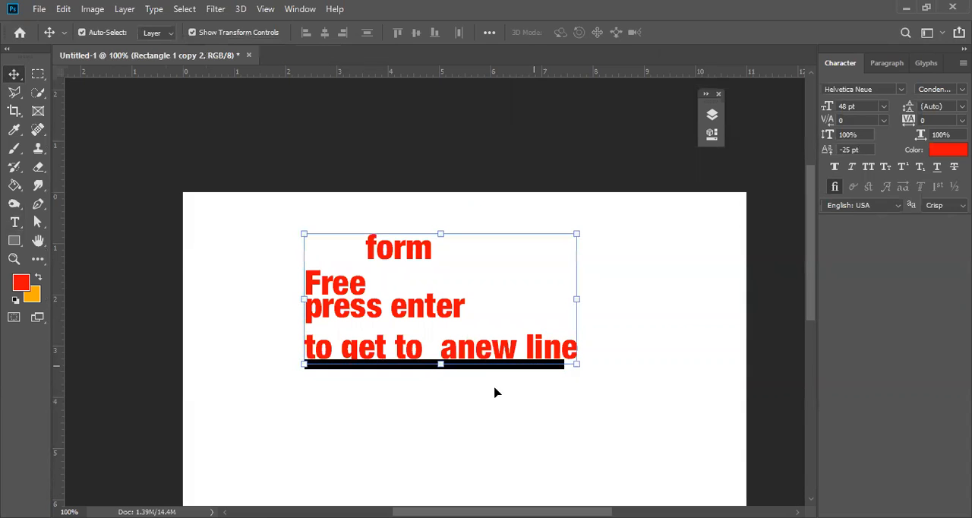
{"action": "key", "text": "Delete"}
{"action": "mouse_move", "coordinate": [396, 307]}
{"action": "left_mouse_down"}
{"action": "mouse_move", "coordinate": [435, 308]}
{"action": "mouse_move", "coordinate": [400, 297]}
{"action": "left_mouse_up"}
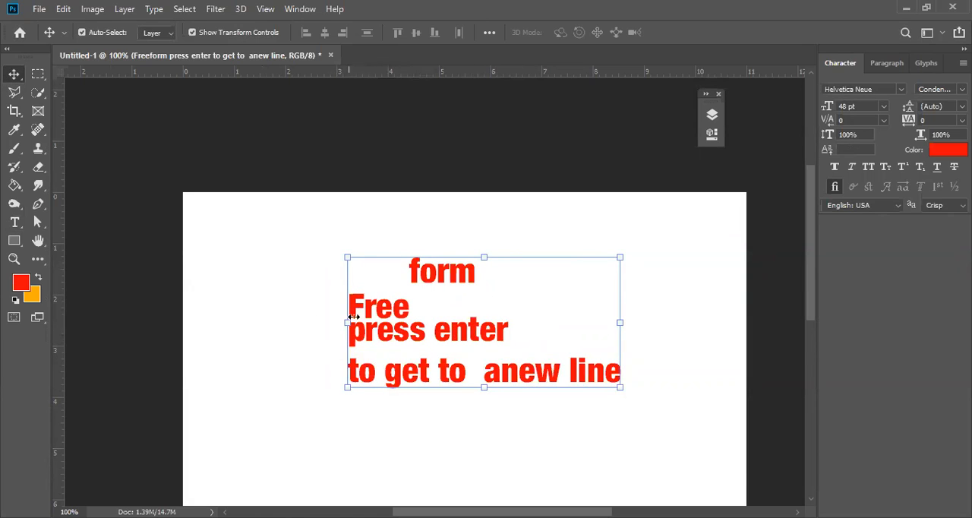
Set the baseline shift of the letters "form" in "Freeform" back to 0 pt.
{"action": "left_click", "coordinate": [15, 222]}
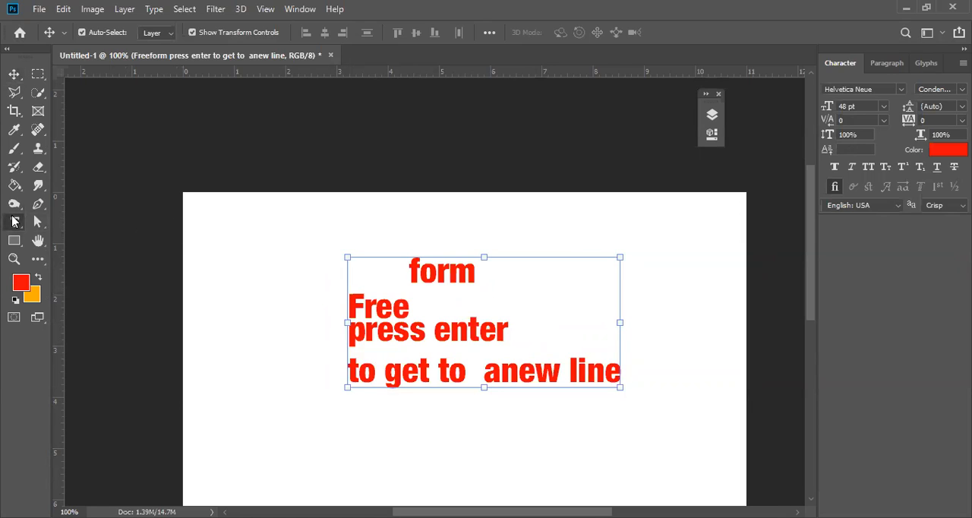
{"action": "left_click_drag", "start_coordinate": [348, 305], "coordinate": [407, 307]}
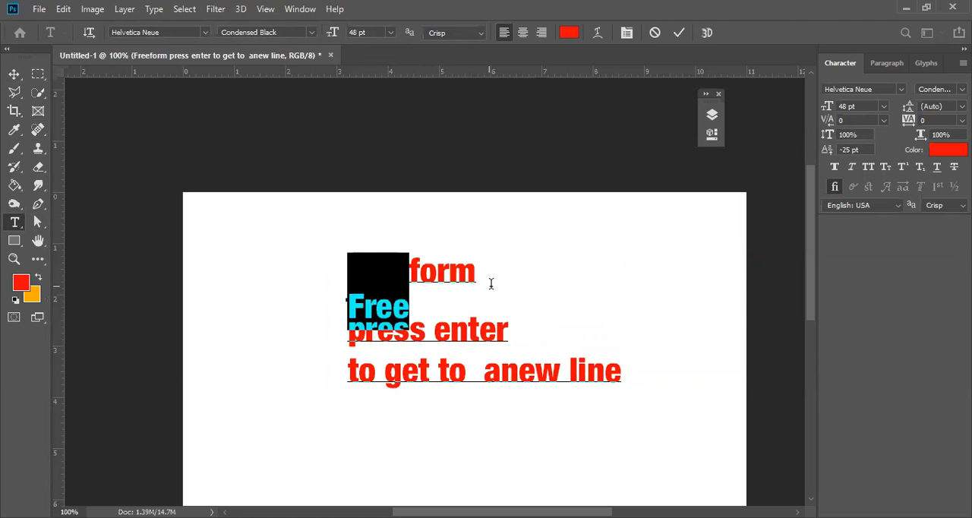
{"action": "left_click", "coordinate": [436, 272]}
{"action": "left_click_drag", "start_coordinate": [482, 268], "coordinate": [407, 266]}
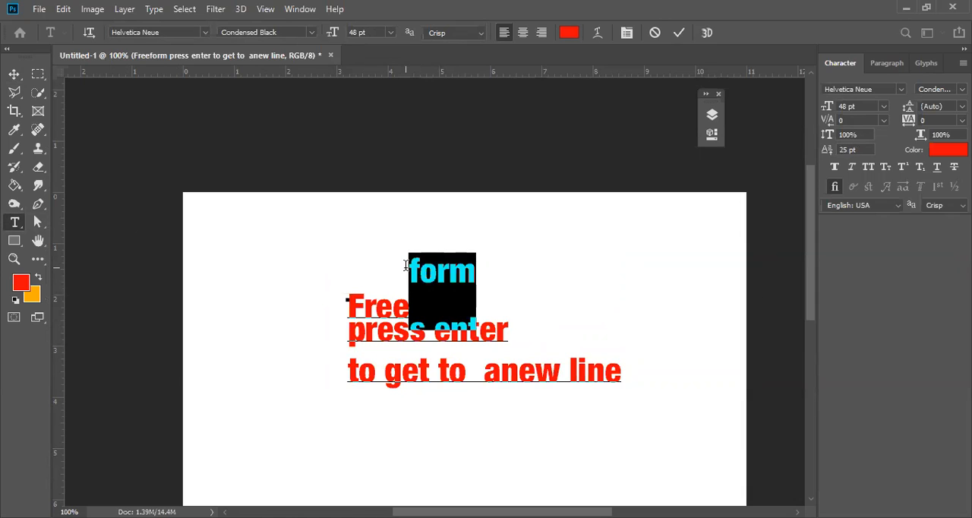
{"action": "left_click", "coordinate": [850, 151]}
{"action": "key", "text": "BackSpace"}
{"action": "type", "text": "0"}
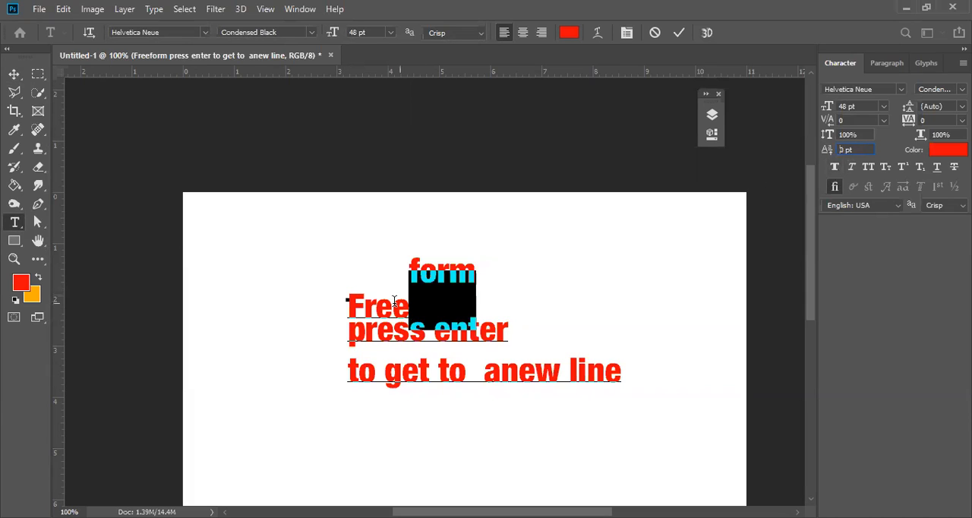
Reset the baseline shift of the letters "Free" to 0 pt and commit the text edit.
{"action": "left_click_drag", "start_coordinate": [409, 298], "coordinate": [282, 271]}
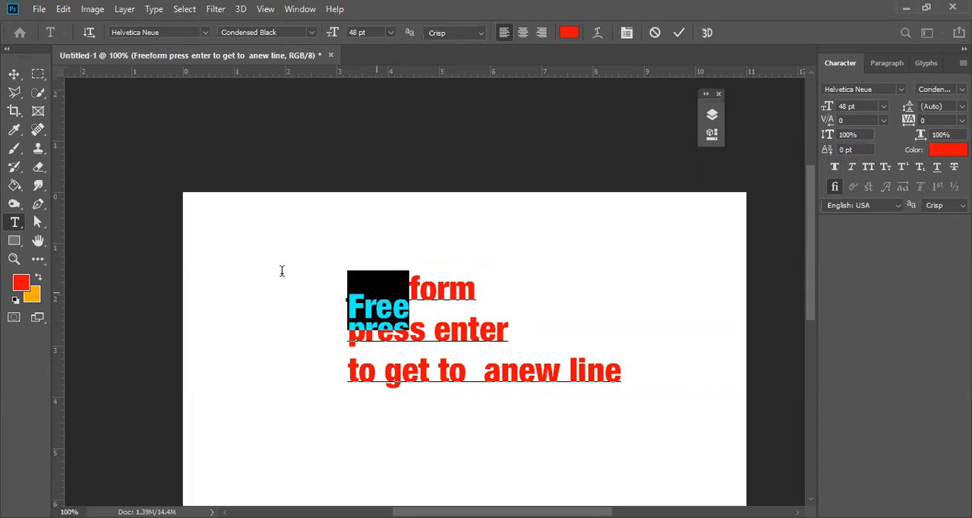
{"action": "left_click", "coordinate": [852, 149]}
{"action": "type", "text": "0"}
{"action": "key", "text": "Return"}
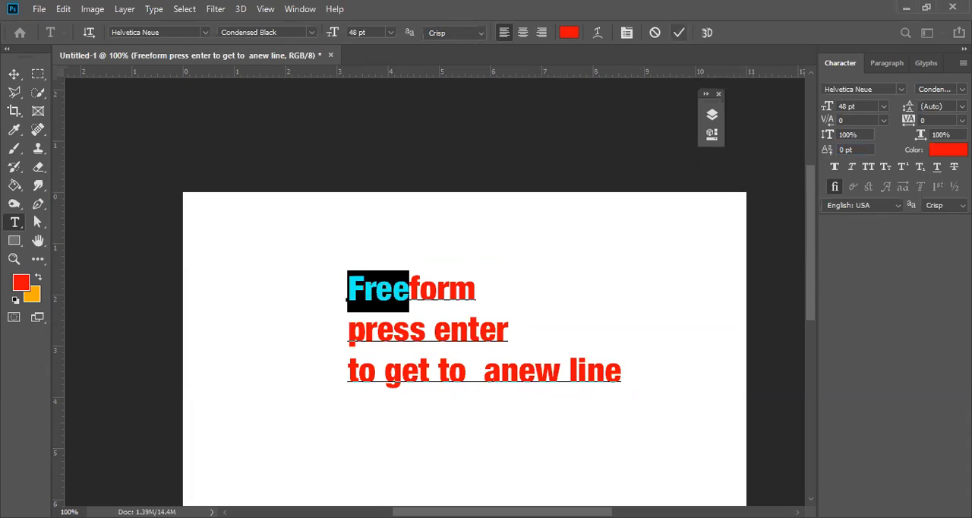
{"action": "left_click", "coordinate": [678, 33]}
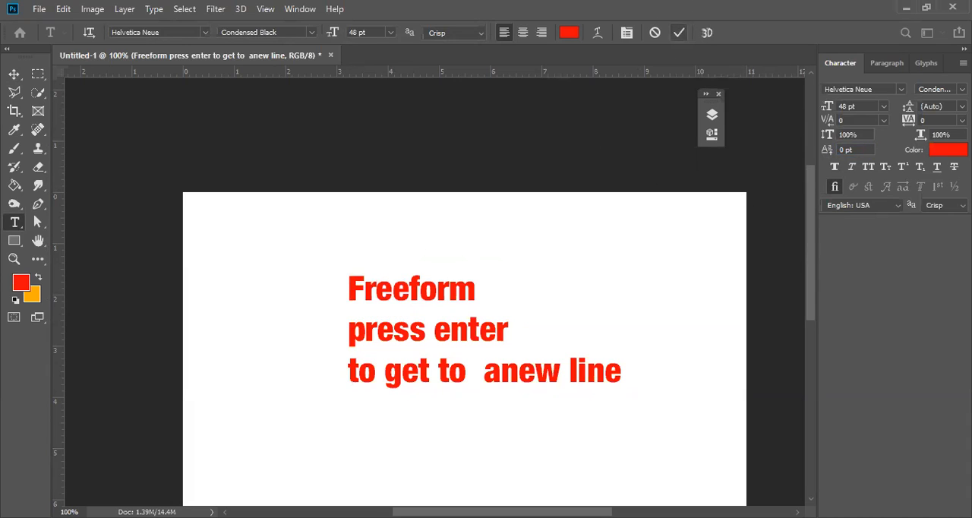
Show the lower "Text Box Constrain...within its borders" layer and hide the "Freeform press enter" text layer.
{"action": "left_click", "coordinate": [13, 74]}
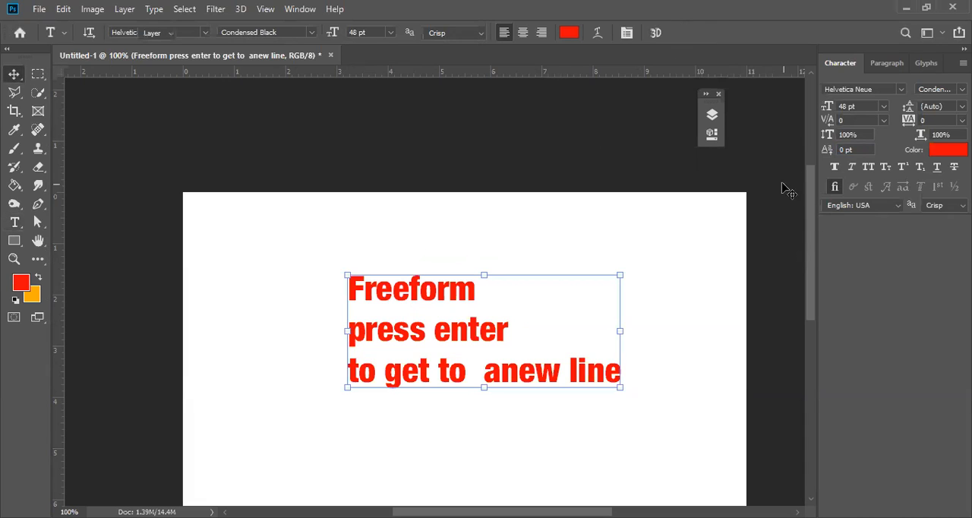
{"action": "left_click", "coordinate": [712, 115]}
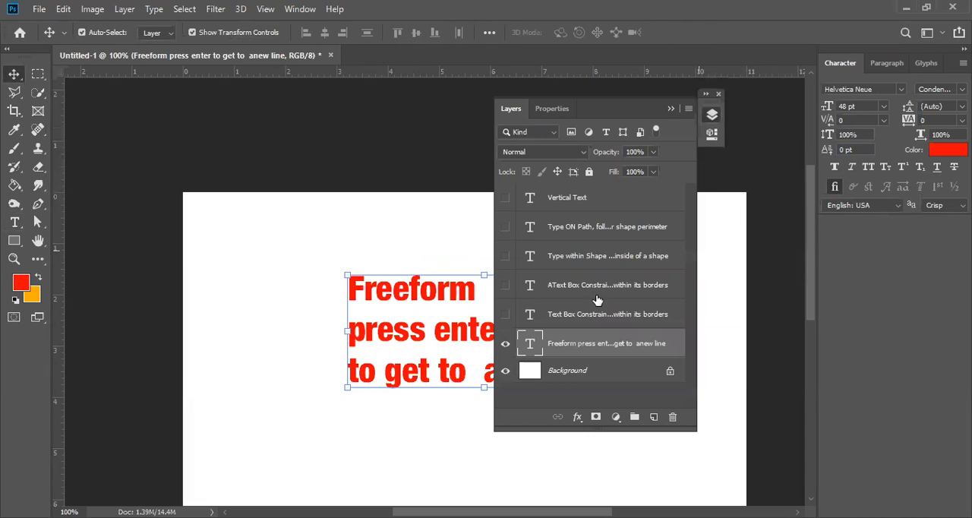
{"action": "left_click", "coordinate": [506, 314]}
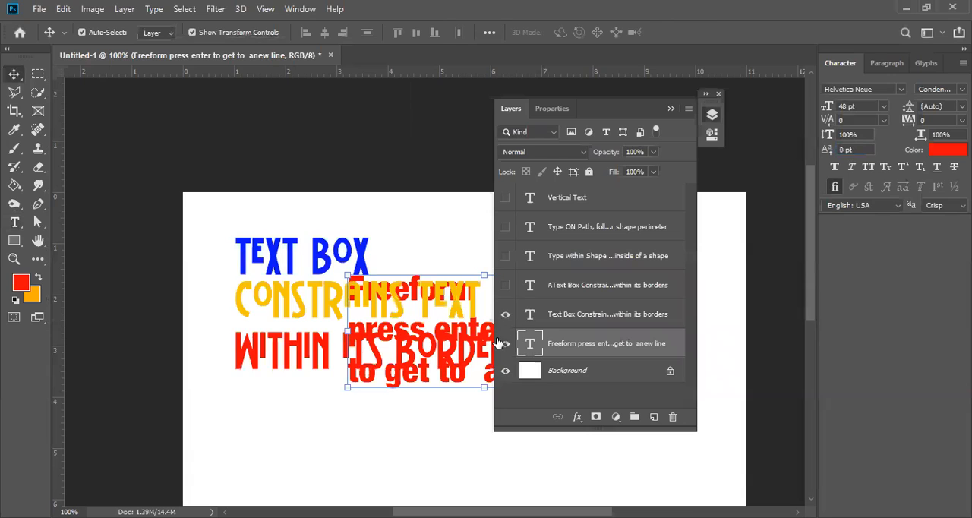
{"action": "left_click", "coordinate": [506, 344]}
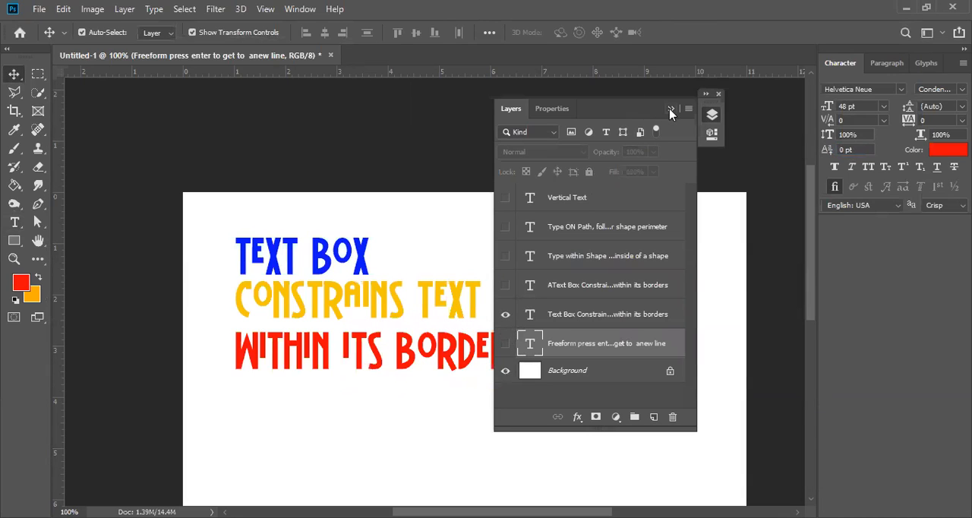
Select the "Text Box Constrains text within its borders" layer and move its text box about 1 in to the right.
{"action": "left_click", "coordinate": [673, 110]}
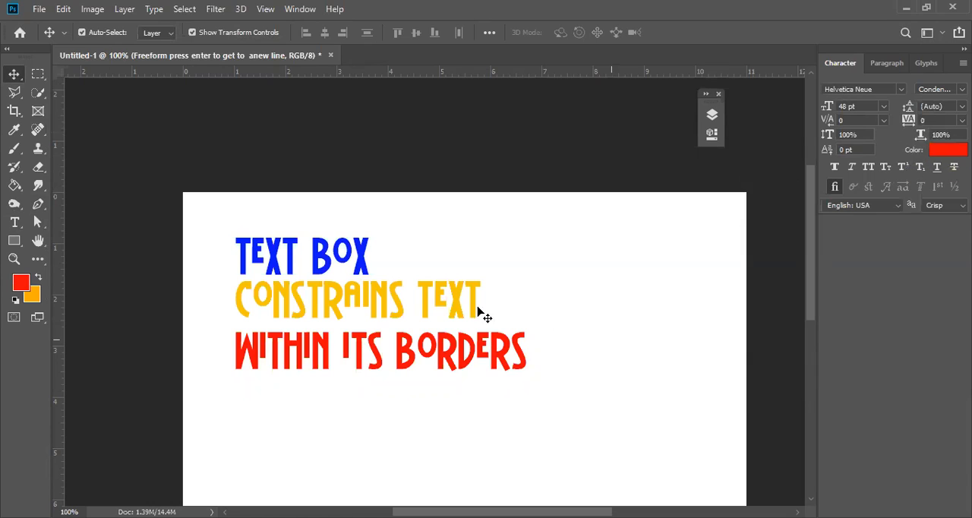
{"action": "left_click", "coordinate": [289, 262]}
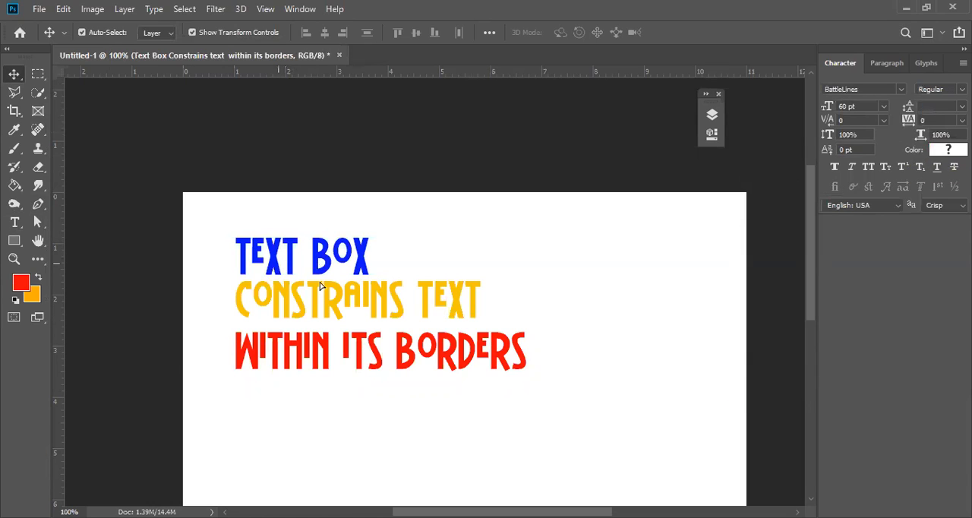
{"action": "left_click_drag", "start_coordinate": [418, 293], "coordinate": [492, 324]}
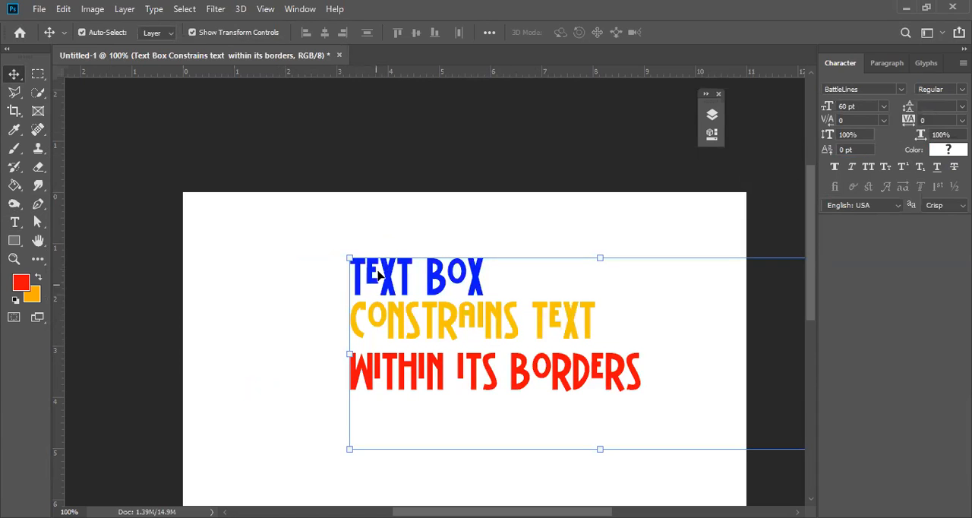
{"action": "left_click_drag", "start_coordinate": [536, 331], "coordinate": [454, 305]}
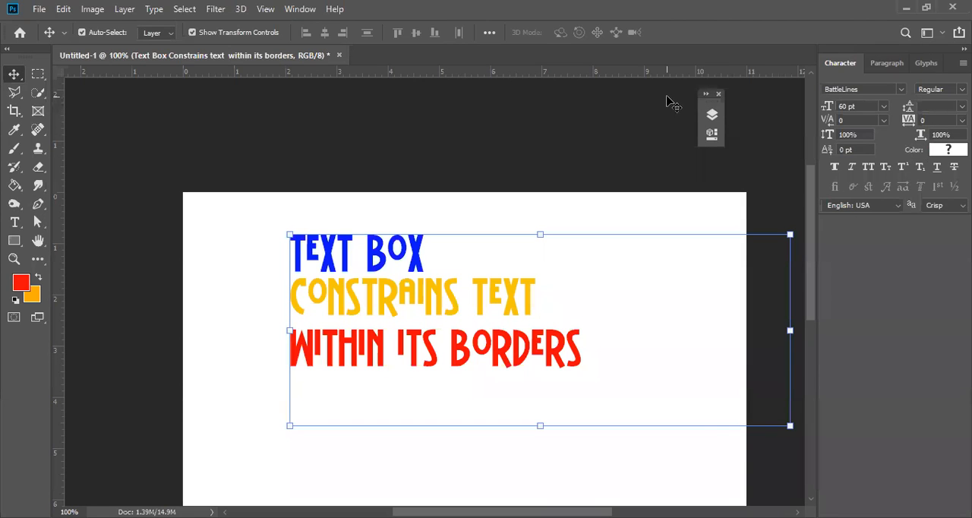
Toggle the visibility of the "Freeform press enter" and lower "Text Box Constrain...within its borders" layers, leaving only the latter text shown.
{"action": "left_click", "coordinate": [712, 114]}
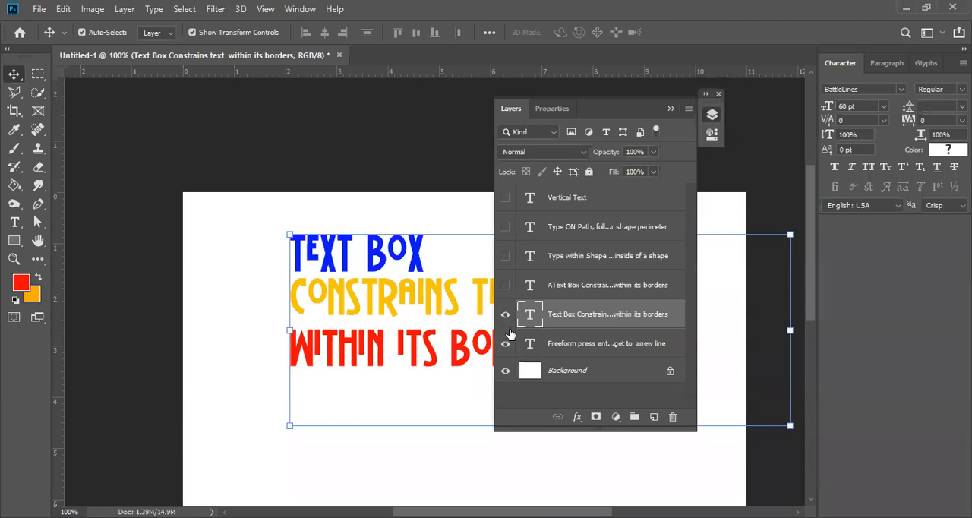
{"action": "left_click", "coordinate": [505, 343]}
{"action": "left_click", "coordinate": [505, 314]}
{"action": "left_click", "coordinate": [506, 314]}
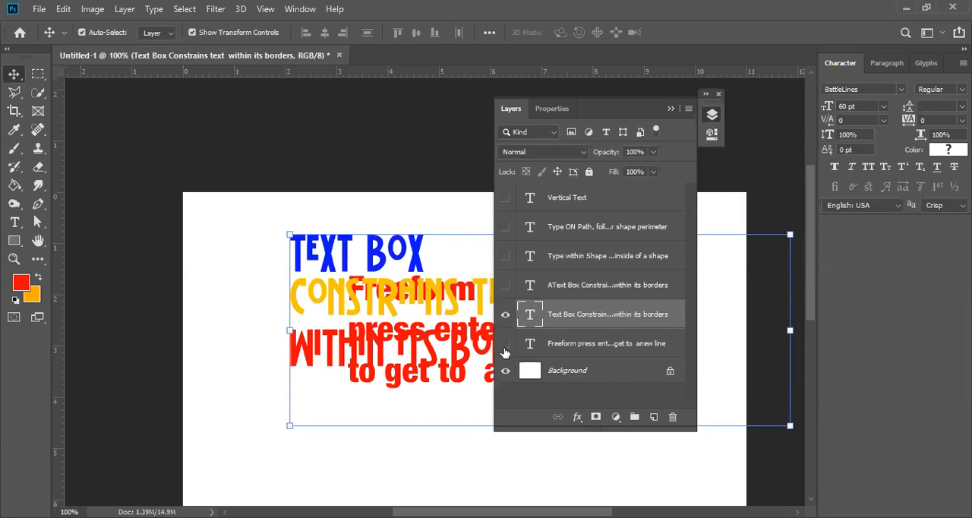
{"action": "left_click", "coordinate": [505, 346]}
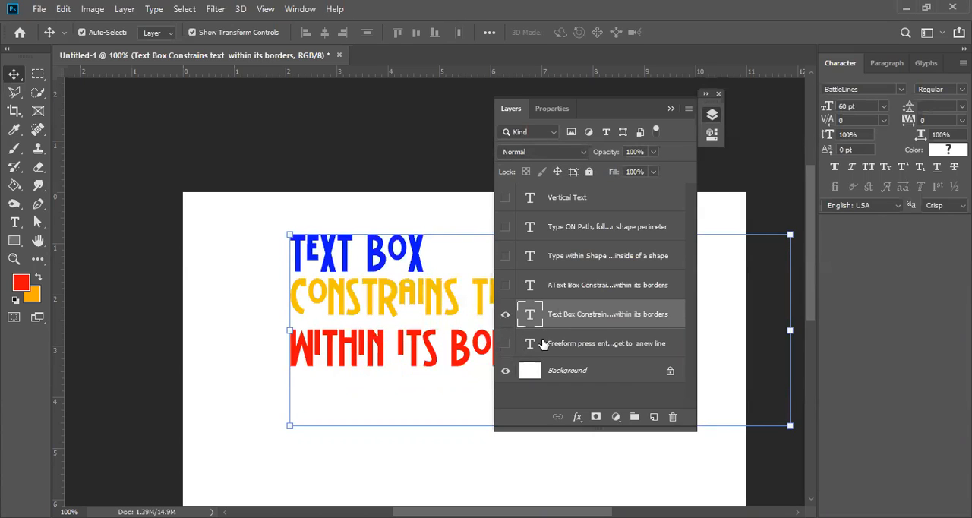
Move the text box about 0.85 in to the left and 0.75 in down.
{"action": "left_click", "coordinate": [671, 109]}
{"action": "left_click", "coordinate": [365, 291]}
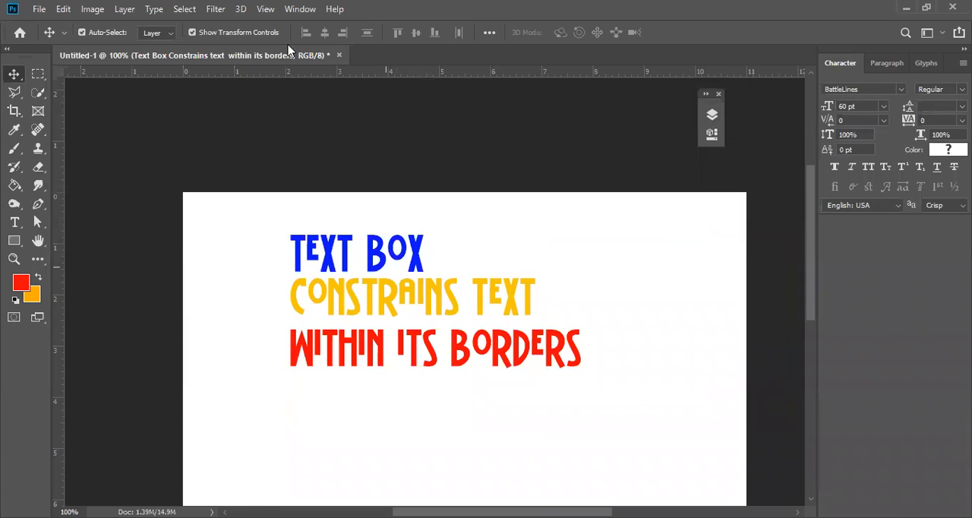
{"action": "left_click_drag", "start_coordinate": [289, 51], "coordinate": [292, 53]}
Set the text layer's font to Myriad and move its text box about 0.4 in left and 0.6 in up.
{"action": "left_click", "coordinate": [872, 88]}
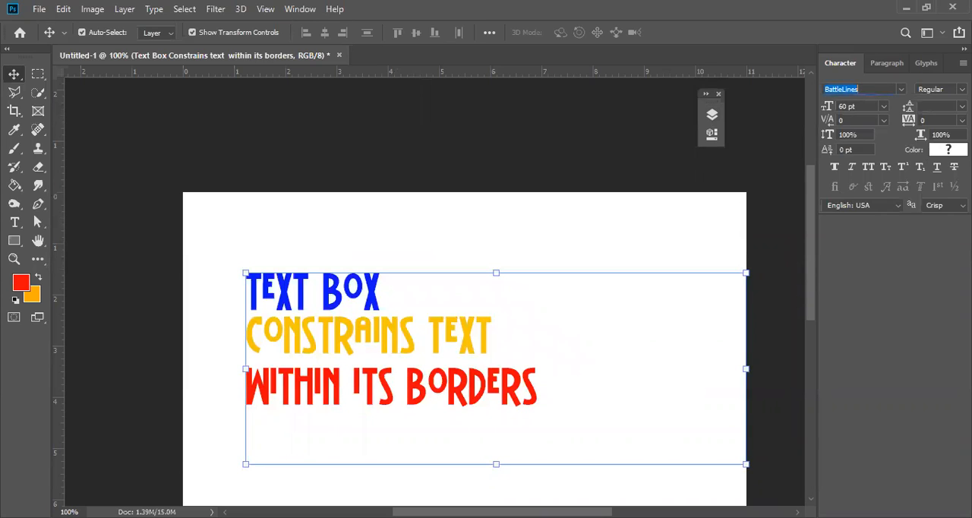
{"action": "type", "text": "Hel"}
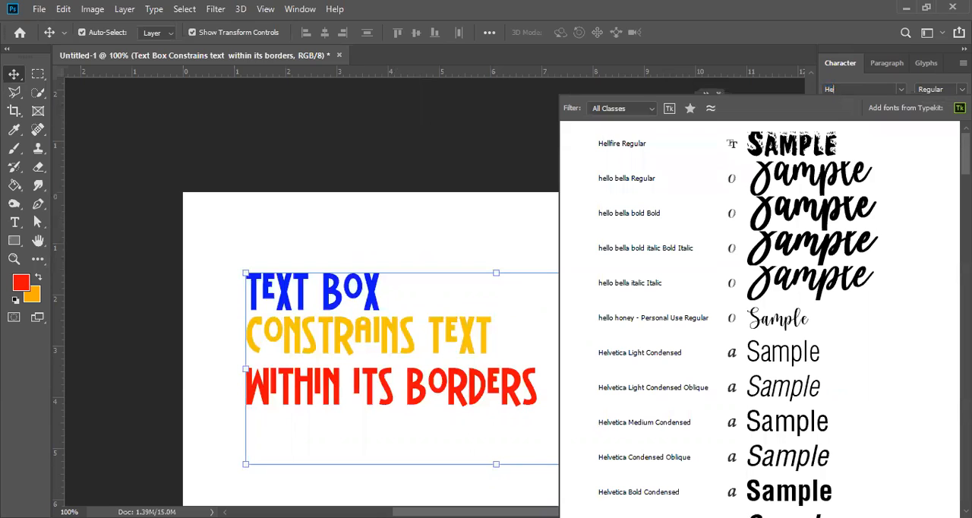
{"action": "key", "text": "BackSpace"}
{"action": "key", "text": "BackSpace"}
{"action": "type", "text": "myriad"}
{"action": "key", "text": "Return"}
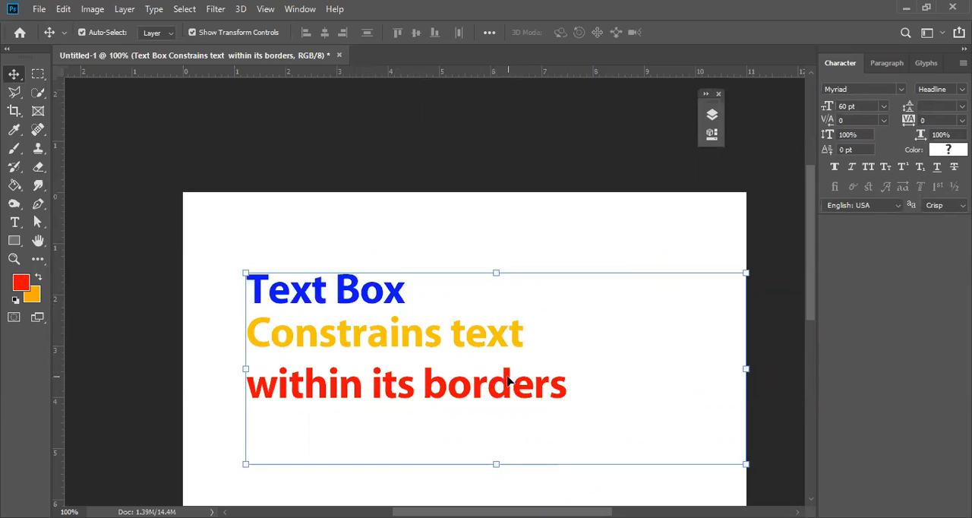
{"action": "left_click", "coordinate": [484, 338]}
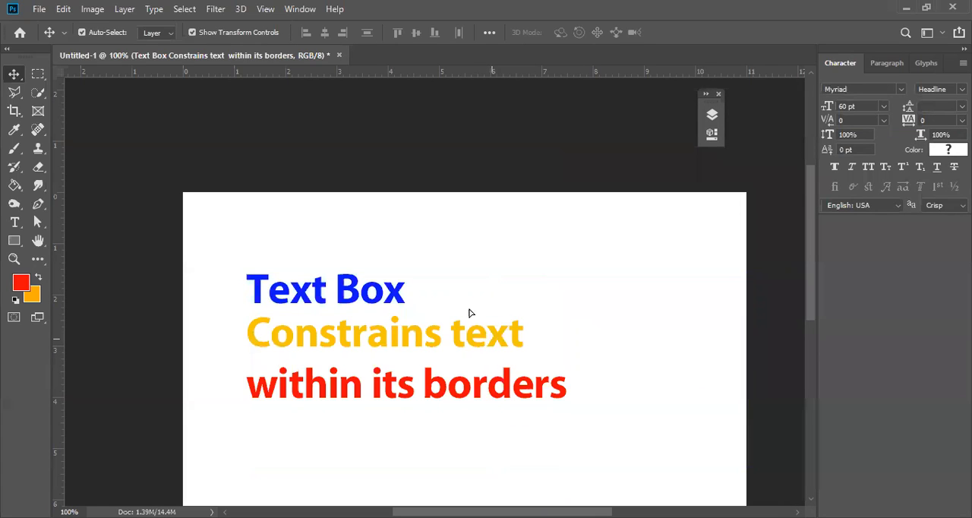
{"action": "left_click_drag", "start_coordinate": [491, 339], "coordinate": [471, 309]}
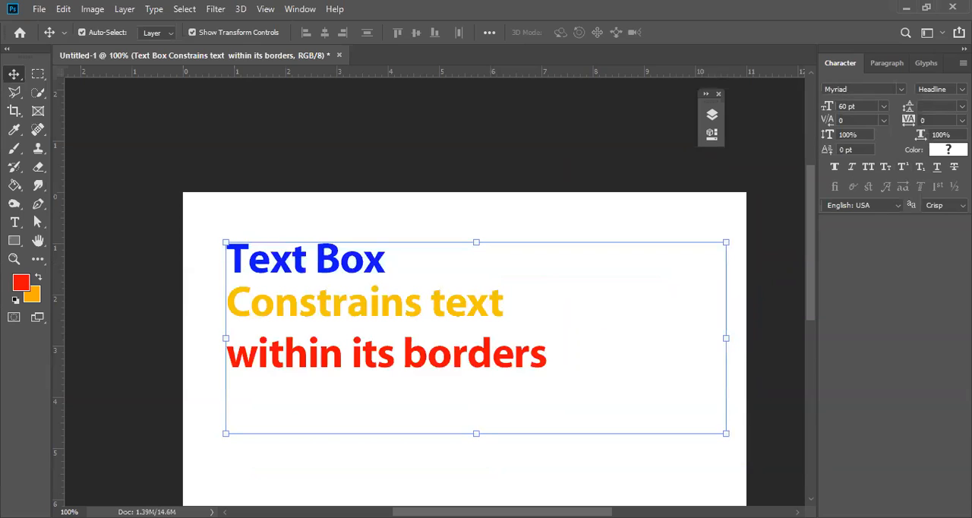
Try the Sketch and Tilt font styles on the text layer, return it to Headline and deselect the layer.
{"action": "left_click", "coordinate": [940, 89]}
{"action": "left_click", "coordinate": [937, 135]}
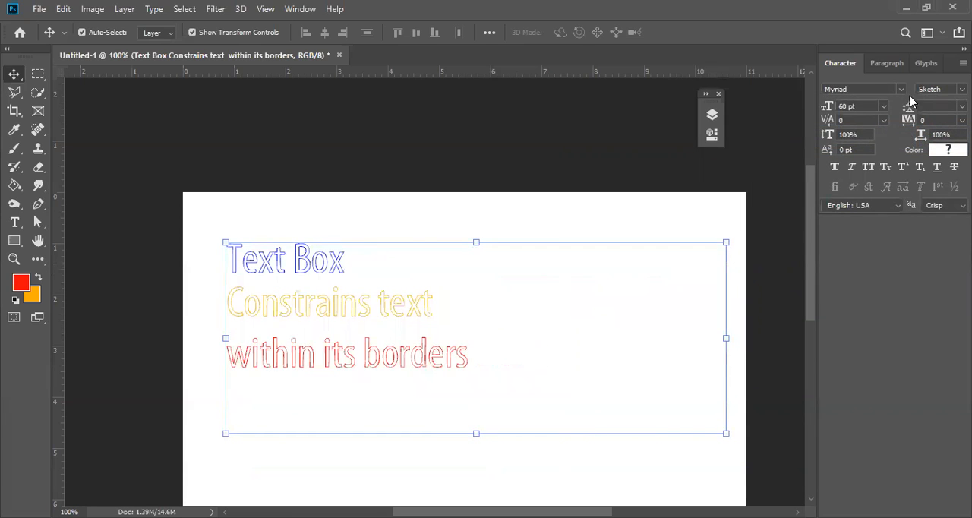
{"action": "left_click", "coordinate": [940, 89]}
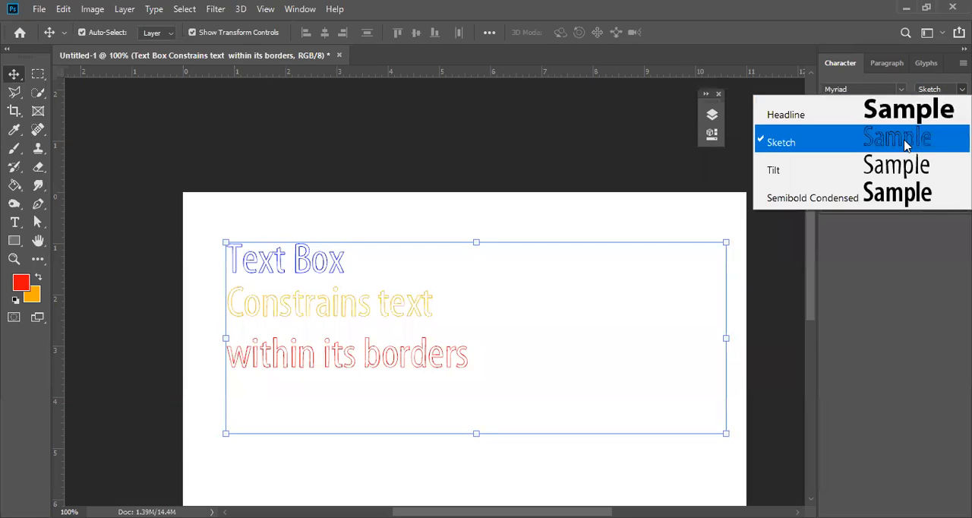
{"action": "left_click", "coordinate": [899, 167]}
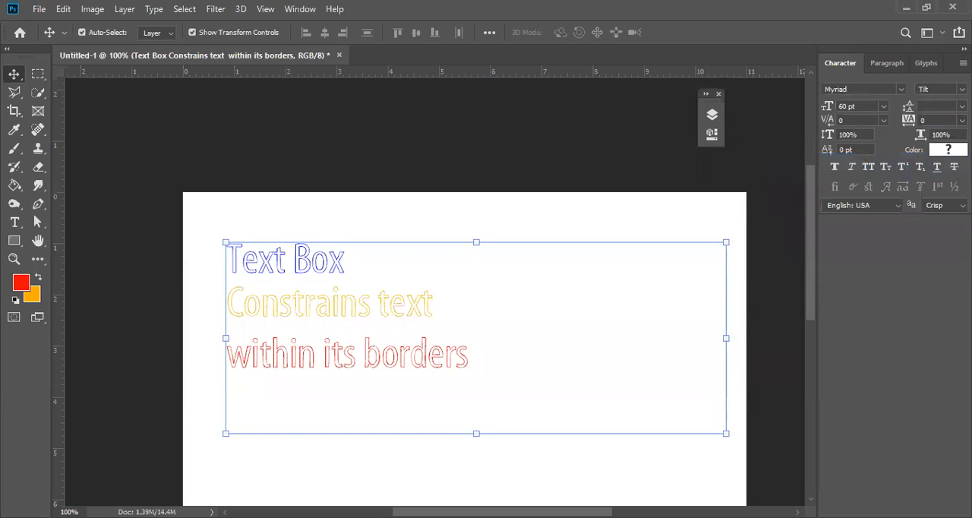
{"action": "left_click", "coordinate": [940, 88]}
{"action": "left_click", "coordinate": [782, 110]}
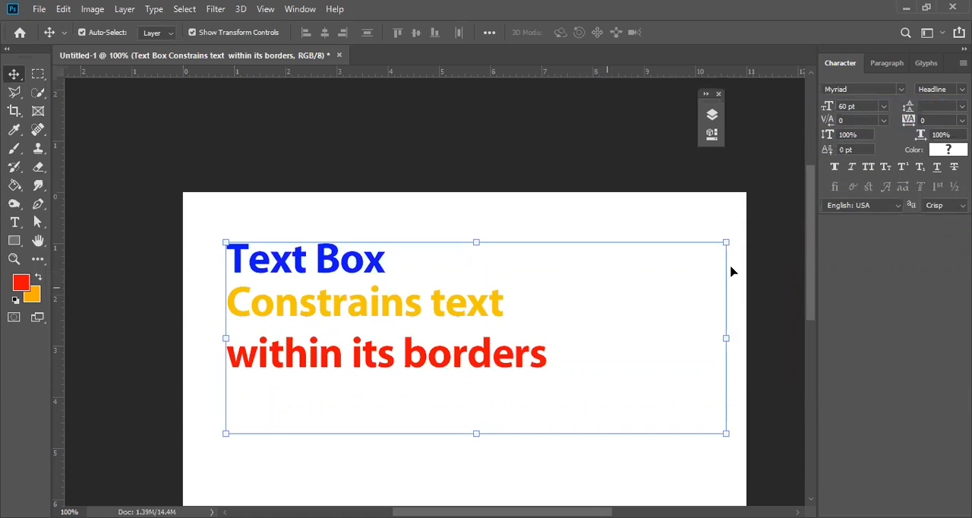
{"action": "left_click", "coordinate": [760, 273]}
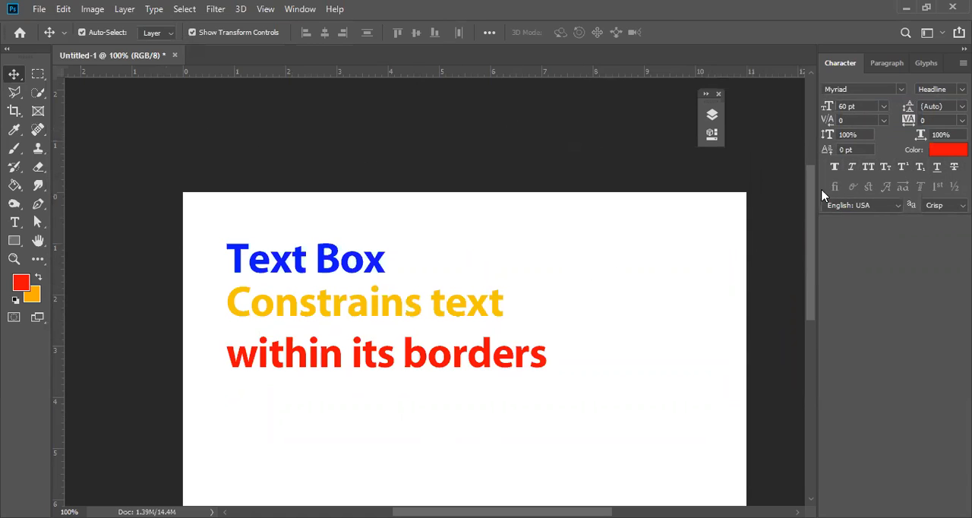
Select the words "Text Box" in the first line with the Type tool and check the available Myriad font styles.
{"action": "left_click", "coordinate": [835, 169]}
{"action": "left_click", "coordinate": [15, 222]}
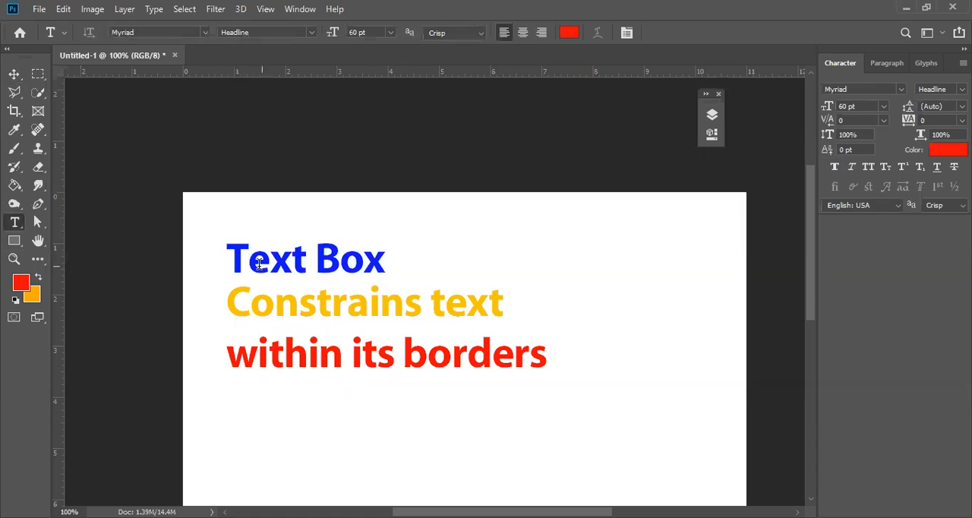
{"action": "left_click_drag", "start_coordinate": [228, 254], "coordinate": [315, 262]}
{"action": "mouse_move", "coordinate": [415, 274]}
{"action": "left_mouse_down"}
{"action": "mouse_move", "coordinate": [401, 273]}
{"action": "mouse_move", "coordinate": [418, 268]}
{"action": "left_mouse_up"}
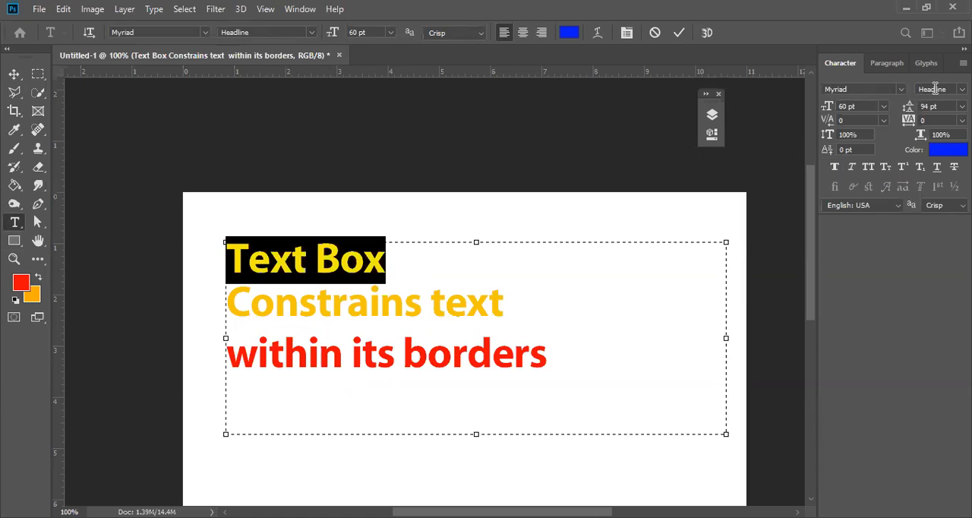
{"action": "left_click", "coordinate": [963, 90]}
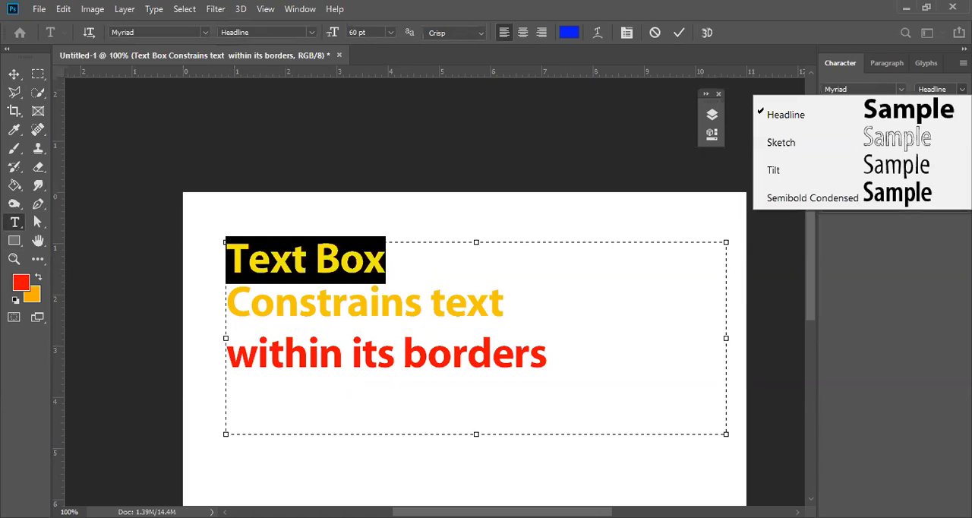
{"action": "left_click", "coordinate": [838, 65]}
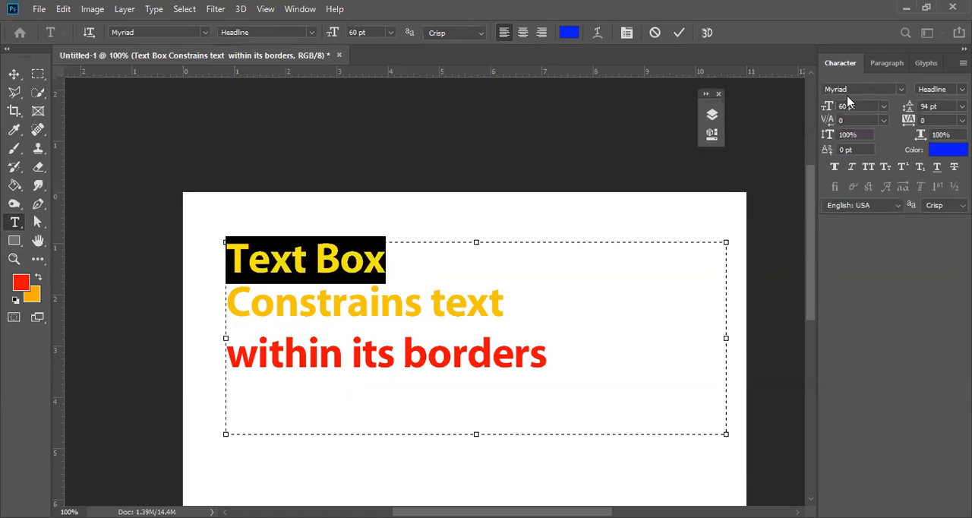
Toggle Faux Bold on and off for the selected words "Text Box" to compare the effect.
{"action": "left_click", "coordinate": [834, 169]}
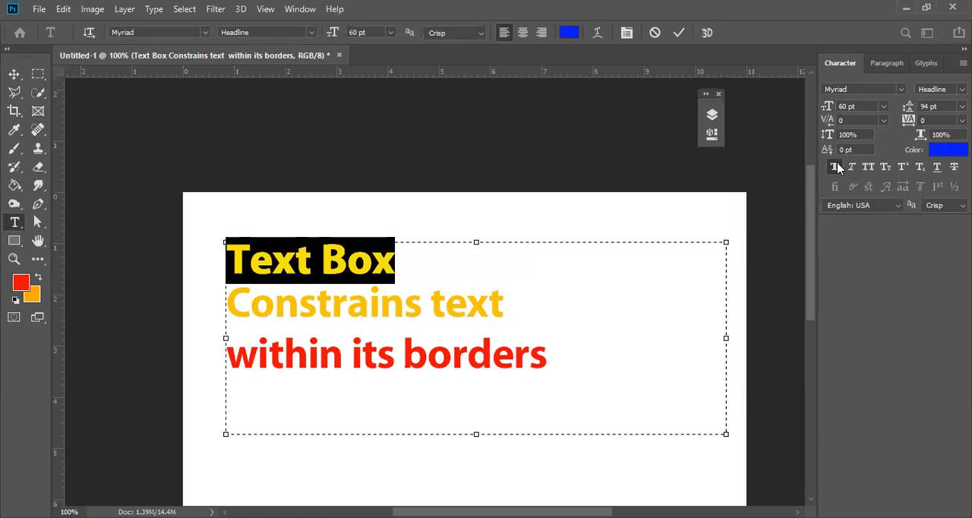
{"action": "left_click", "coordinate": [836, 167]}
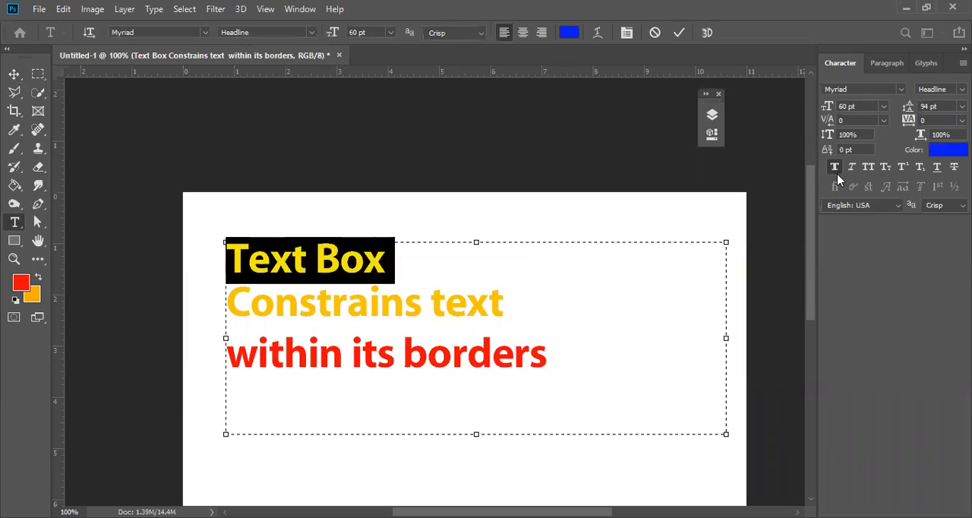
{"action": "left_click", "coordinate": [836, 167]}
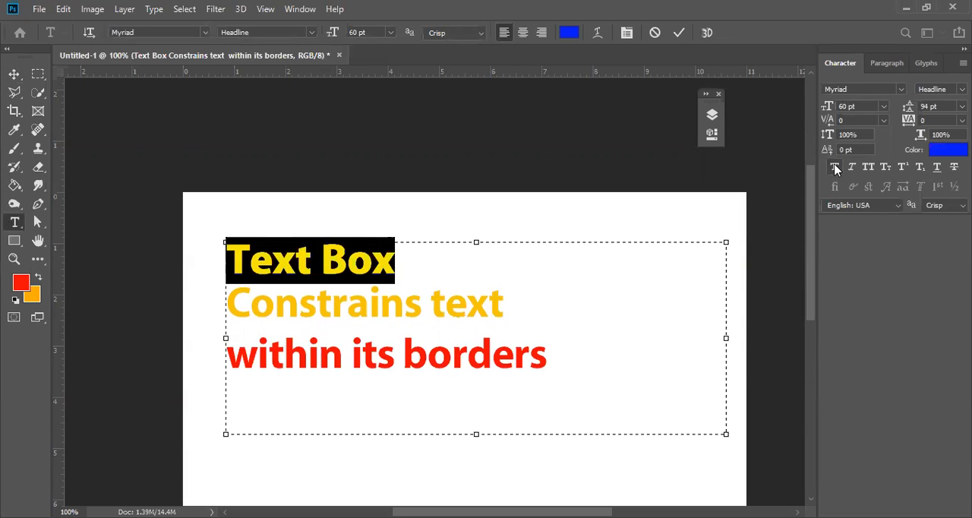
{"action": "left_click", "coordinate": [836, 167]}
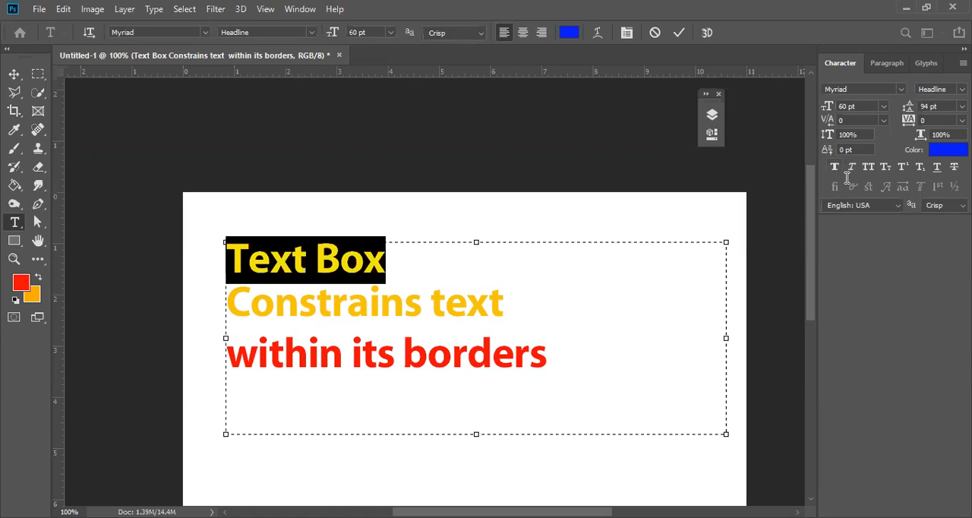
Apply Faux Bold and Faux Italic to the words "Text Box" and check the font's available styles.
{"action": "left_click", "coordinate": [851, 169]}
{"action": "left_click", "coordinate": [835, 167]}
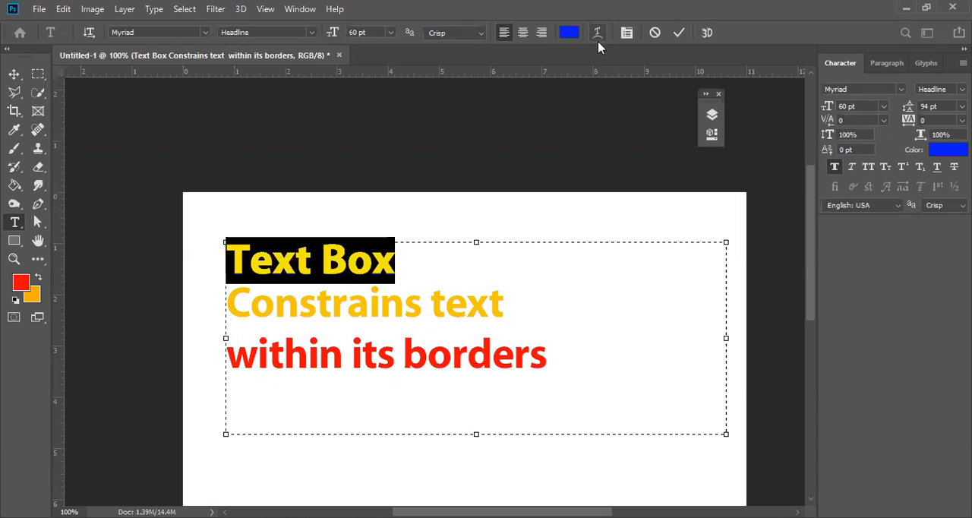
{"action": "left_click", "coordinate": [852, 167]}
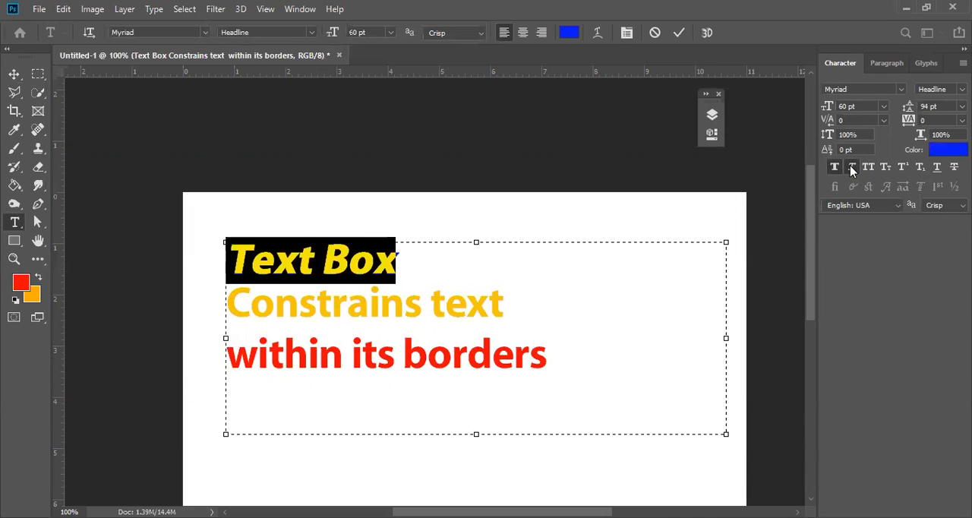
{"action": "left_click", "coordinate": [941, 89]}
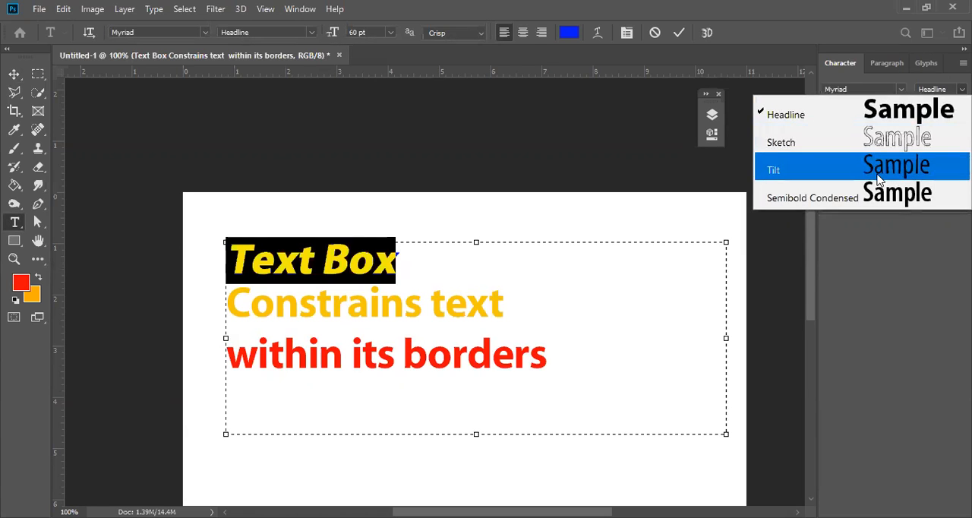
{"action": "left_click", "coordinate": [786, 76]}
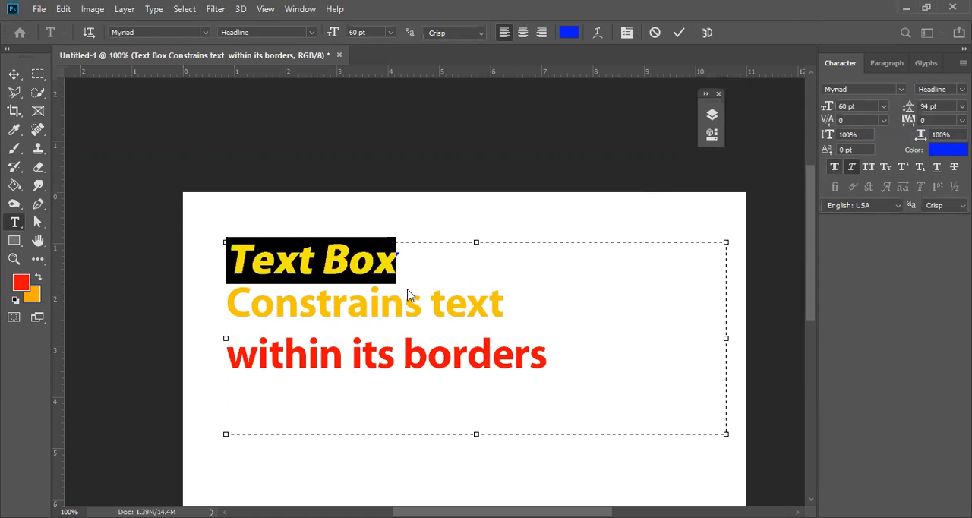
Remove Faux Bold and Faux Italic from the words "Text Box" and review the font style choices.
{"action": "key", "text": "shift+Left"}
{"action": "key", "text": "shift+Right"}
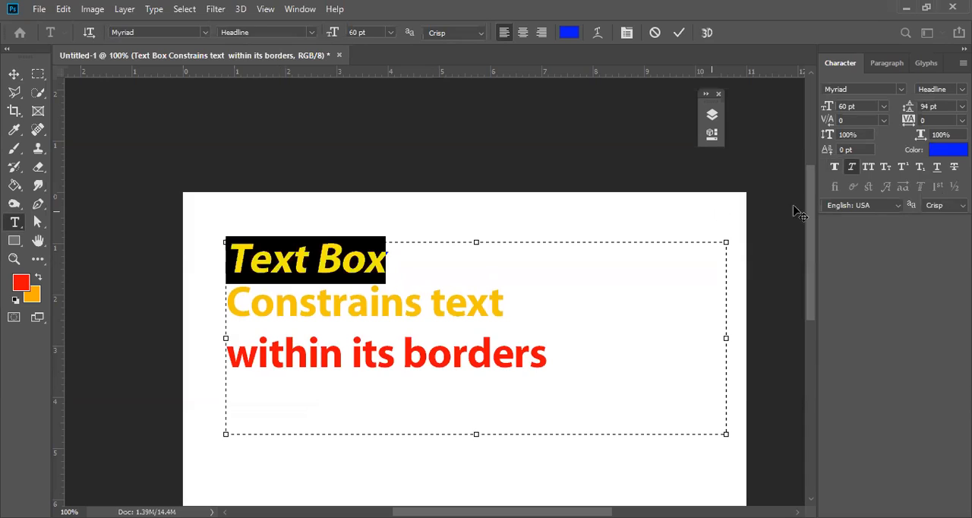
{"action": "left_click", "coordinate": [853, 168]}
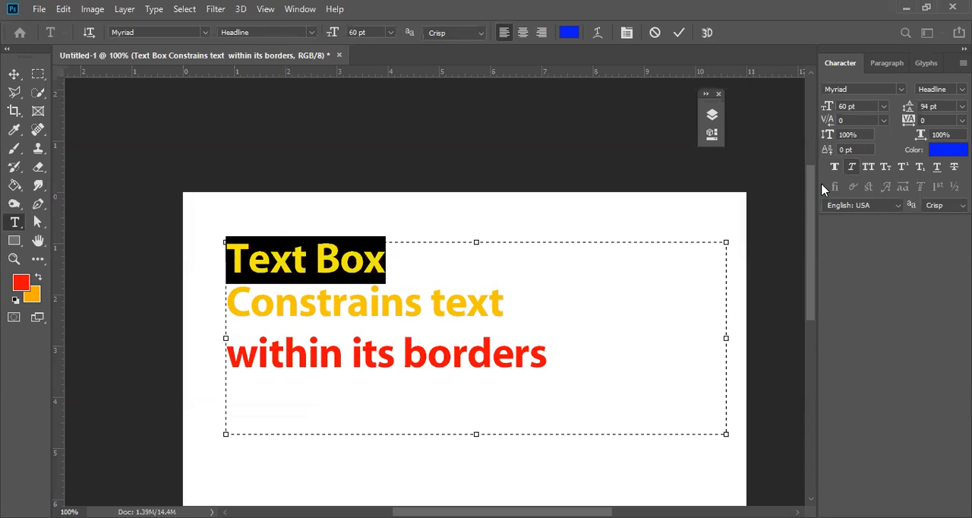
{"action": "left_click", "coordinate": [838, 168]}
{"action": "left_click", "coordinate": [963, 90]}
{"action": "left_click", "coordinate": [962, 90]}
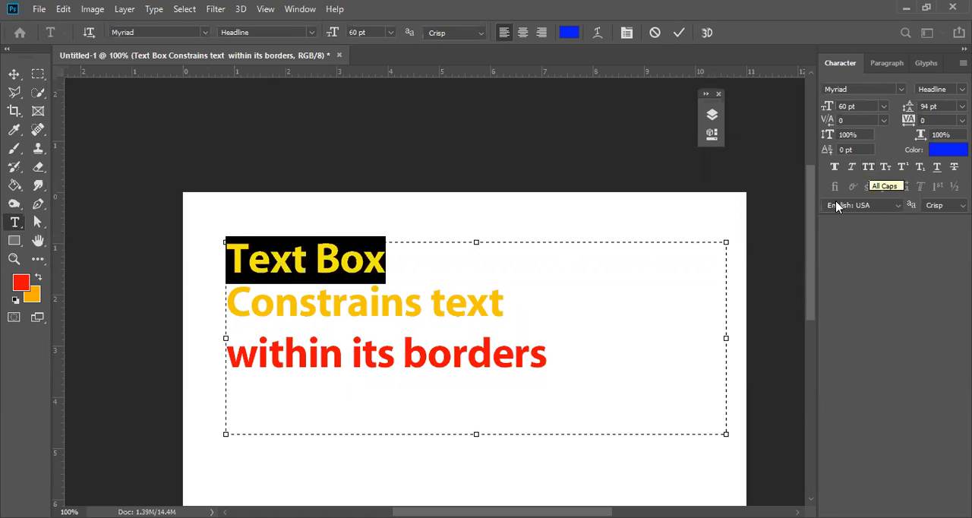
Apply All Caps to the words "Text Box" and commit the text edit.
{"action": "left_click", "coordinate": [868, 168]}
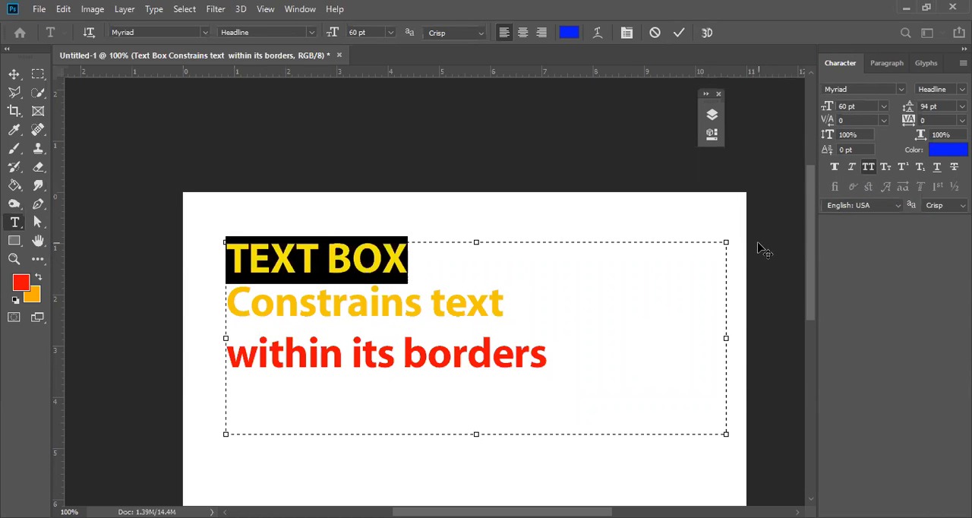
{"action": "left_click", "coordinate": [681, 33]}
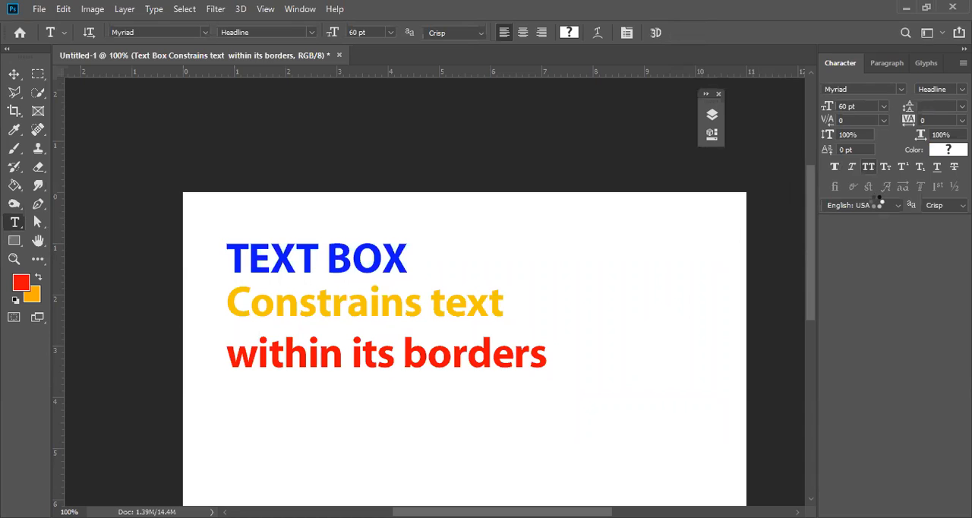
Undo All Caps on "Text Box", then try All Caps and Faux Italic on the whole text layer and revert both.
{"action": "key", "text": "ctrl+z"}
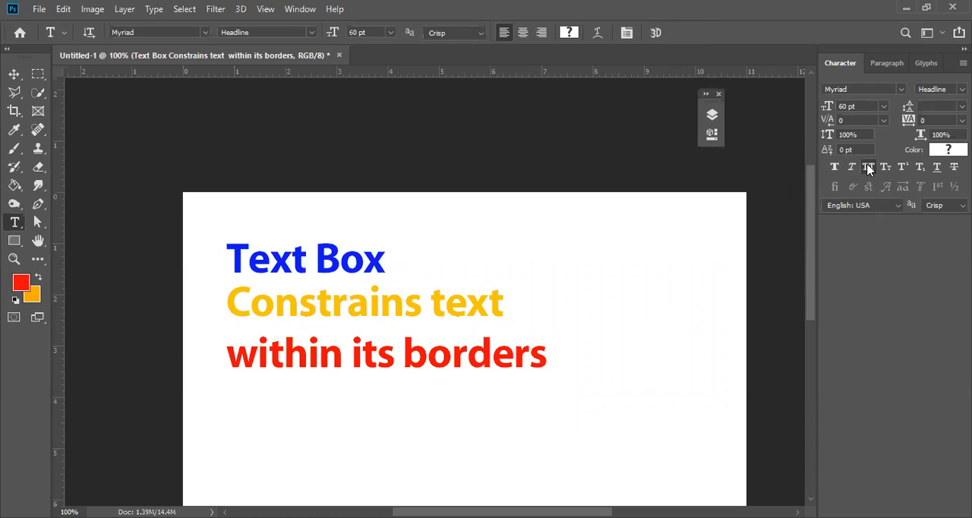
{"action": "left_click", "coordinate": [870, 168]}
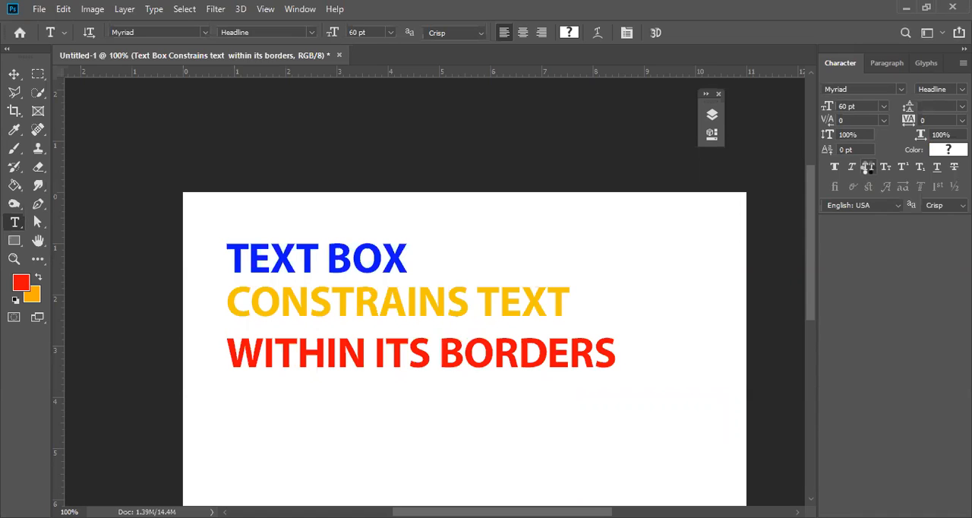
{"action": "left_click", "coordinate": [869, 168]}
{"action": "left_click", "coordinate": [870, 171]}
{"action": "left_click", "coordinate": [852, 168]}
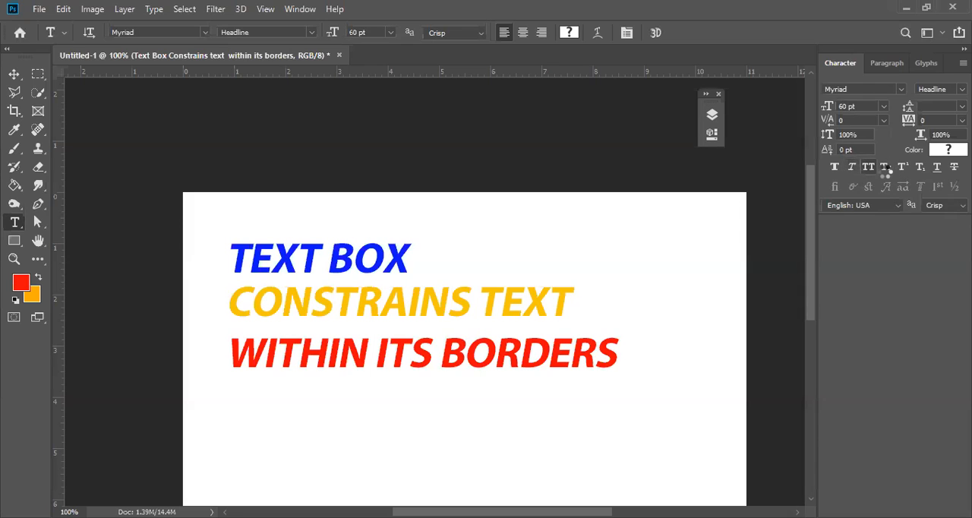
{"action": "key", "text": "ctrl+z"}
{"action": "key", "text": "ctrl+z"}
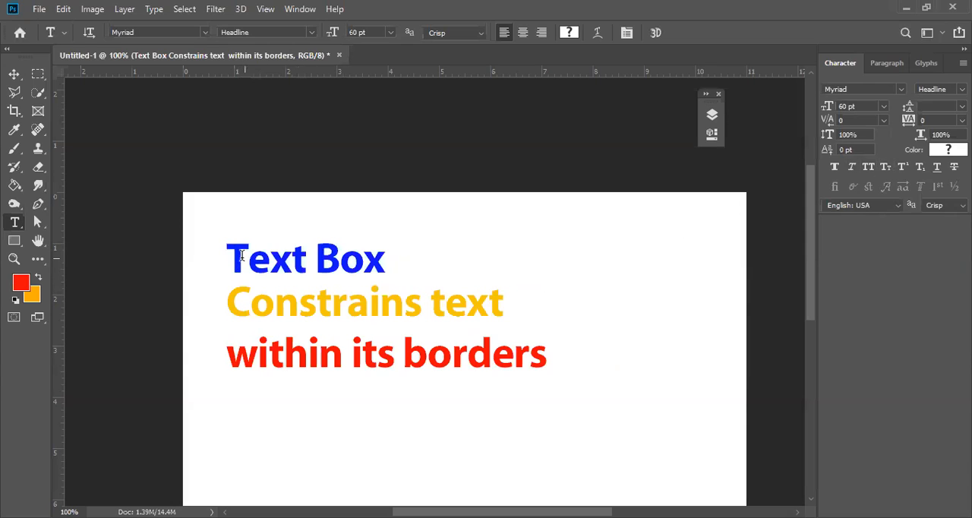
Apply Small Caps to the words "Text Box" and highlight its lowercase letters to compare them with the capitals.
{"action": "left_click_drag", "start_coordinate": [229, 255], "coordinate": [392, 264]}
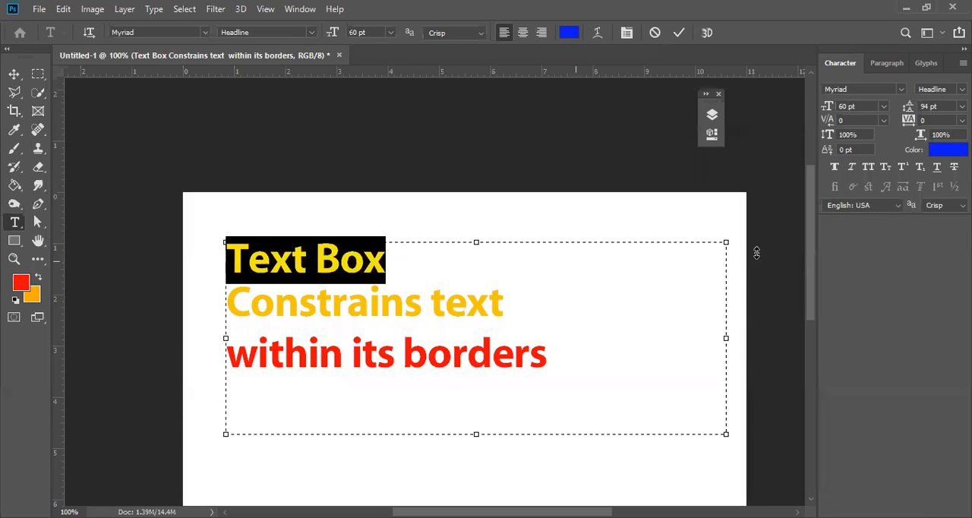
{"action": "left_click", "coordinate": [886, 166]}
{"action": "key", "text": "shift+Left"}
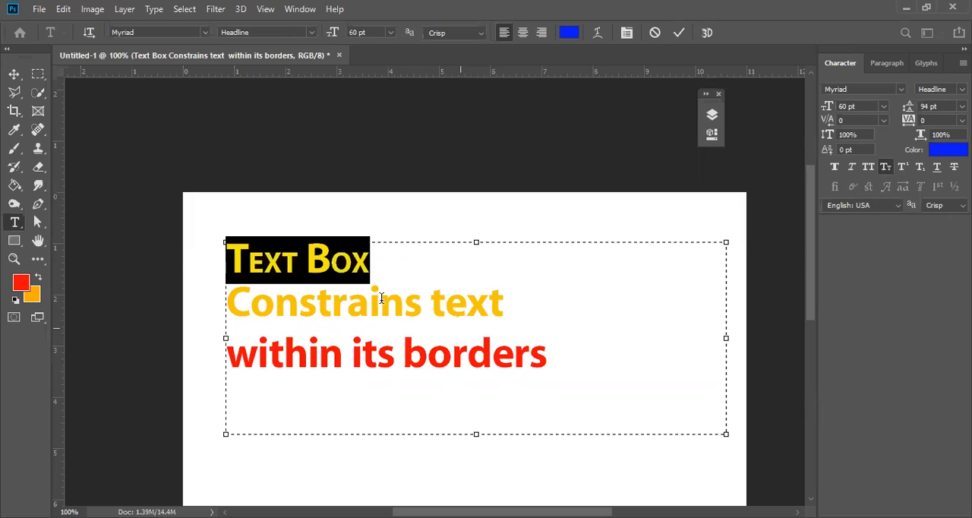
{"action": "left_click", "coordinate": [249, 261]}
{"action": "left_click_drag", "start_coordinate": [250, 261], "coordinate": [372, 262]}
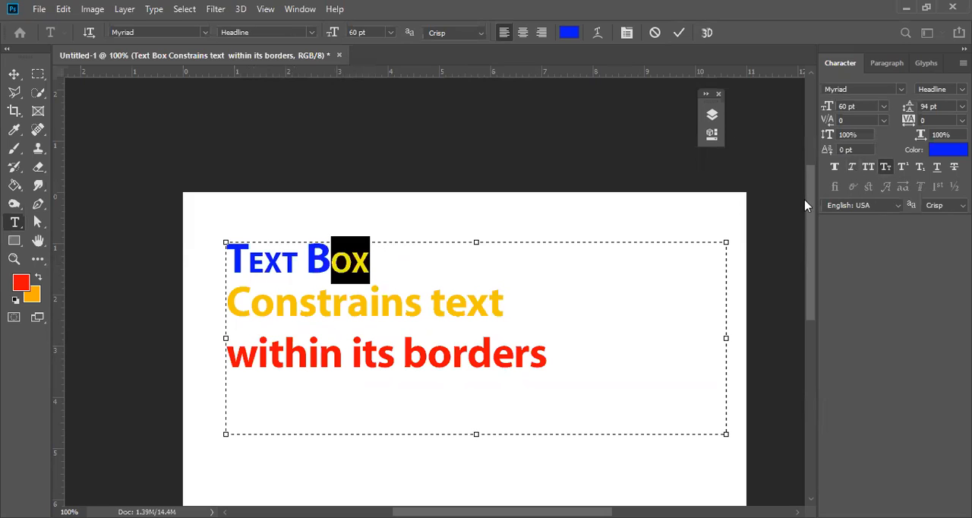
Add a new line reading "Tuesday 29th March 2022" below "within its borders", correcting any mistyped letters.
{"action": "left_click", "coordinate": [558, 352]}
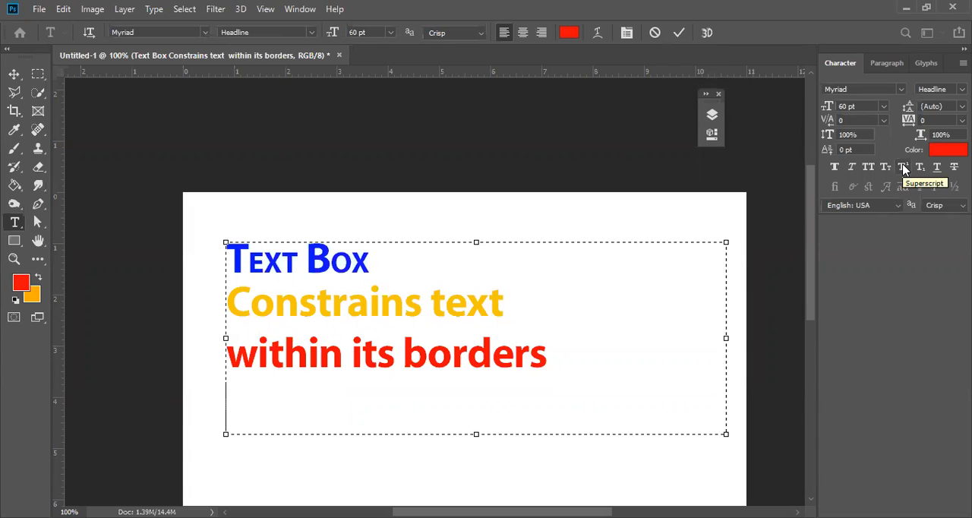
{"action": "type", "text": "Mo"}
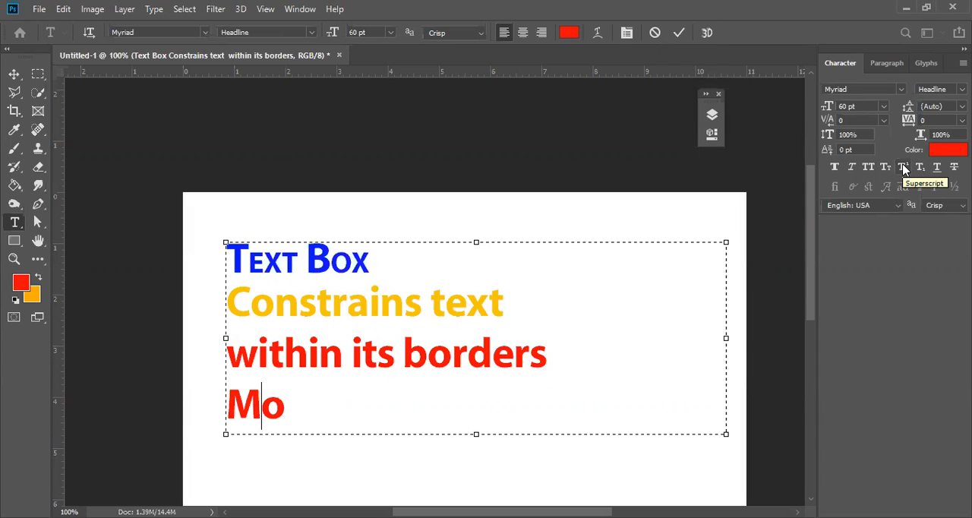
{"action": "key", "text": "BackSpace"}
{"action": "key", "text": "BackSpace"}
{"action": "key", "text": "BackSpace"}
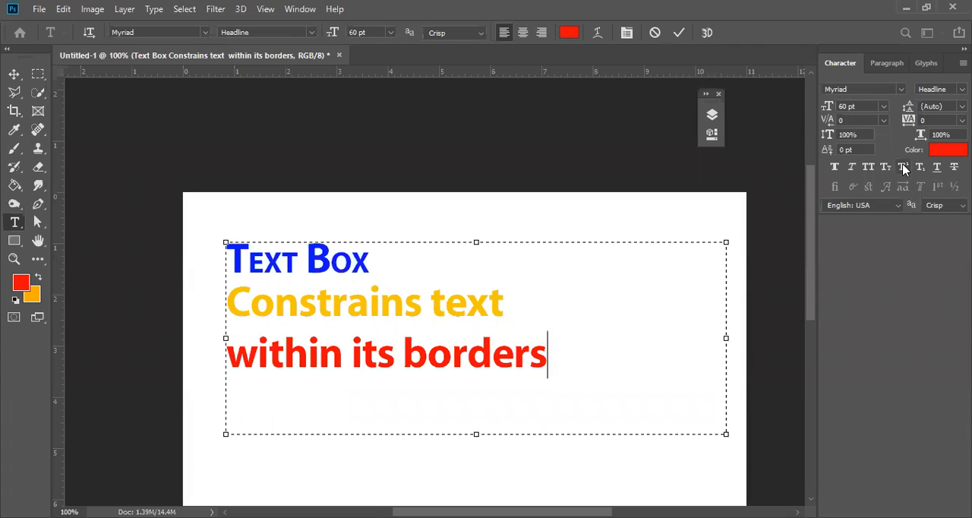
{"action": "type", "text": "Tuesday"}
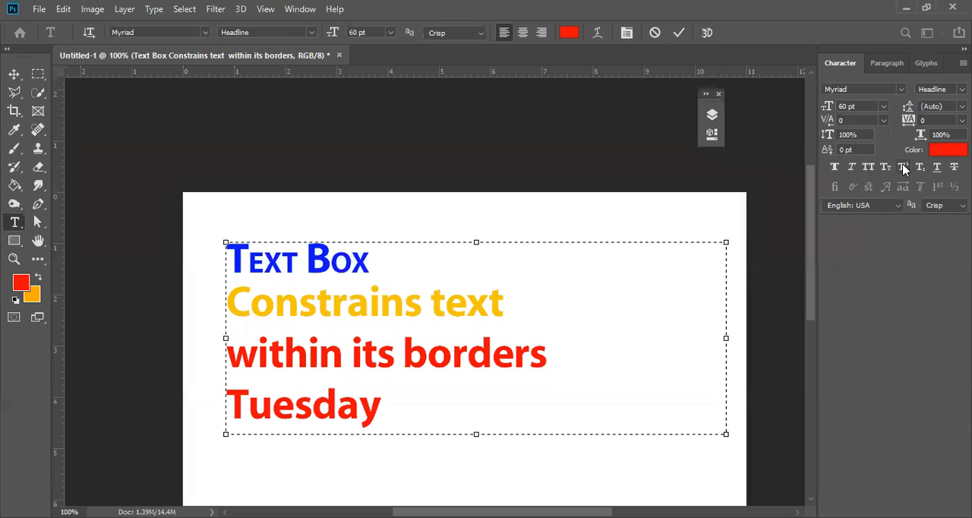
{"action": "type", "text": " 2"}
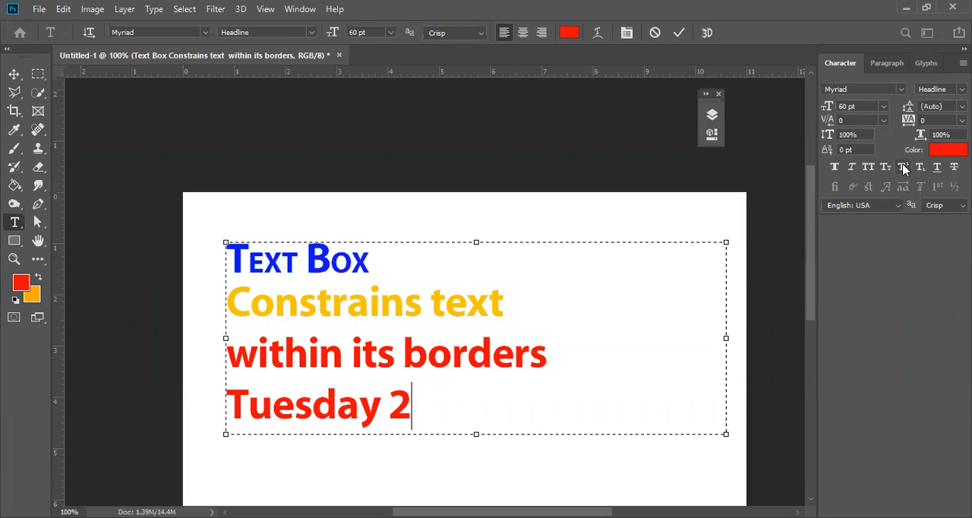
{"action": "type", "text": "9th MArch"}
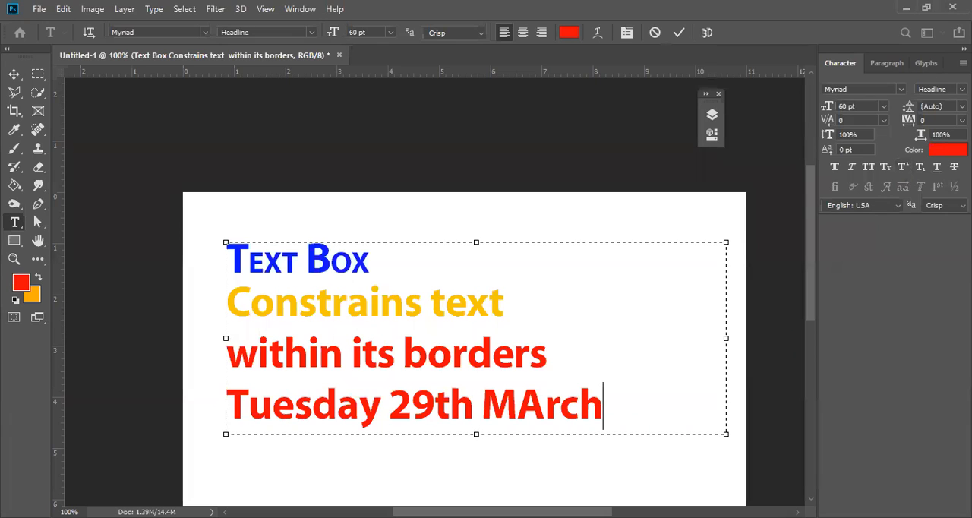
{"action": "type", "text": "   2022"}
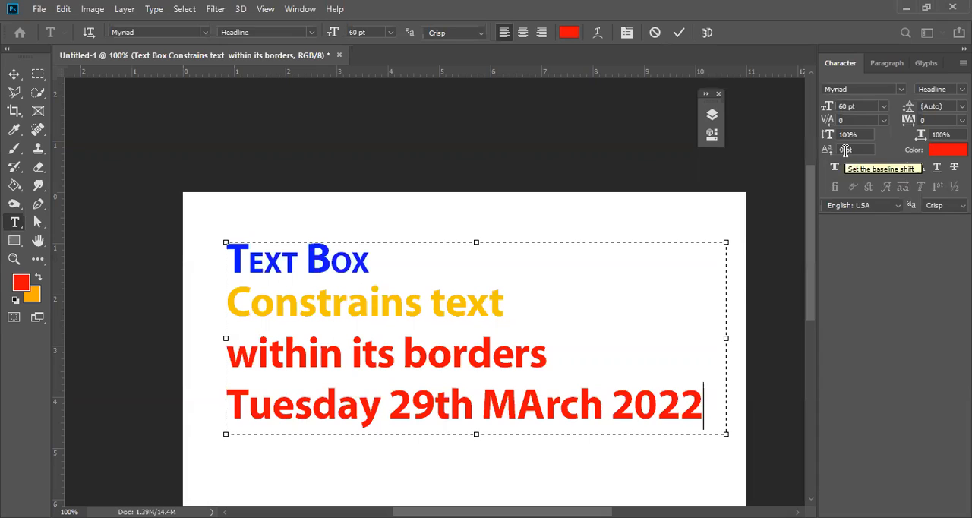
{"action": "left_click_drag", "start_coordinate": [532, 414], "coordinate": [522, 408]}
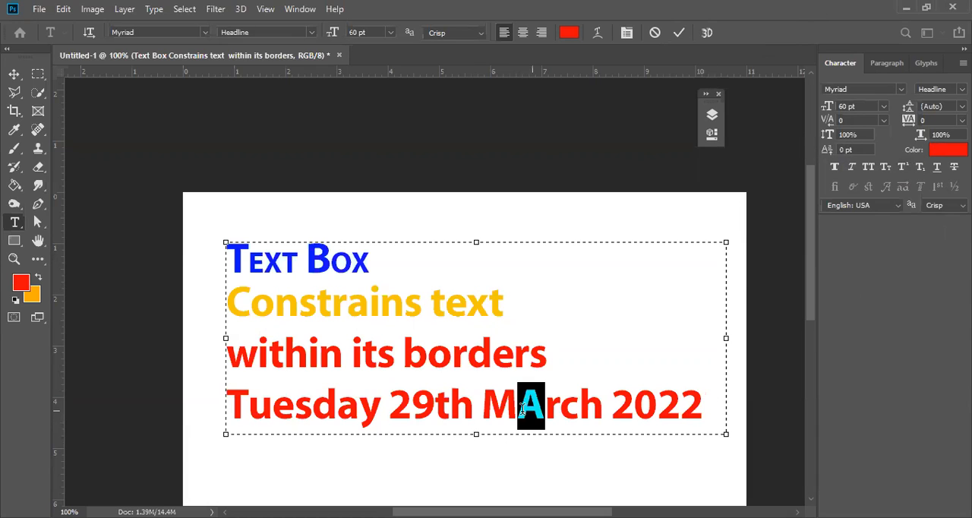
{"action": "left_click", "coordinate": [544, 408]}
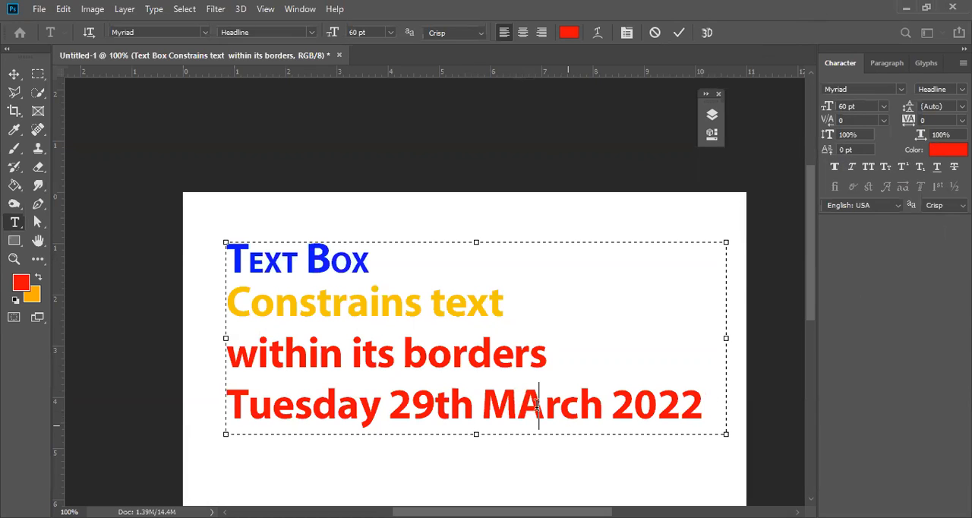
{"action": "key", "text": "BackSpace"}
{"action": "type", "text": "a"}
Apply Superscript to the "th" after 29 in the date line and commit the text edit.
{"action": "left_click_drag", "start_coordinate": [435, 407], "coordinate": [473, 408]}
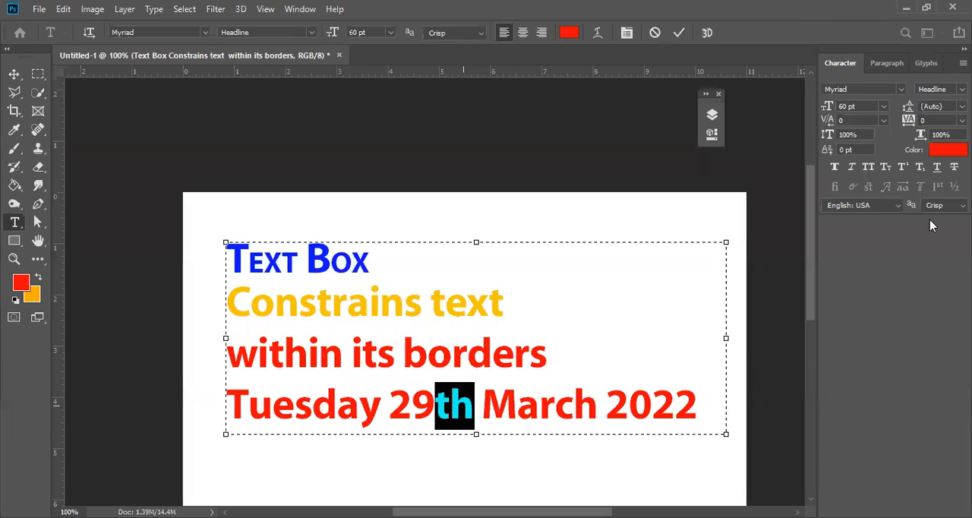
{"action": "left_click", "coordinate": [904, 168]}
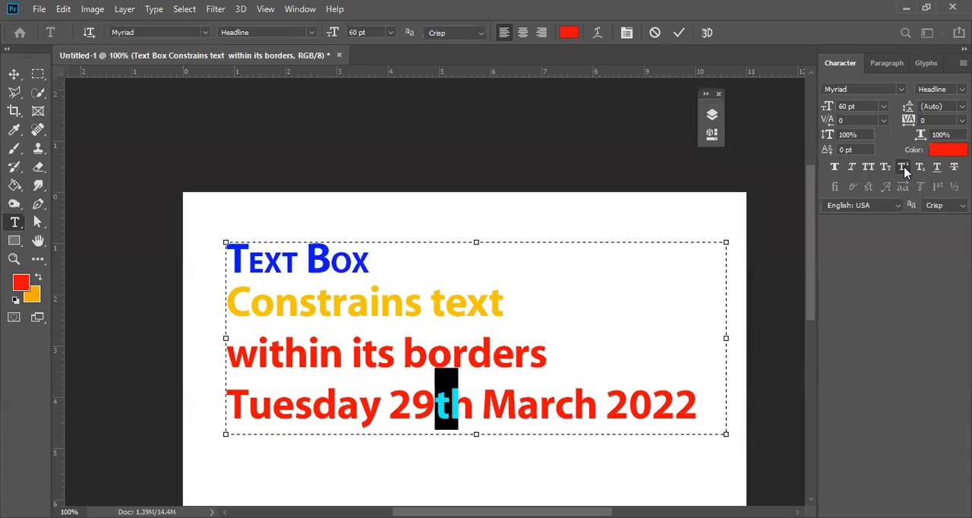
{"action": "left_click", "coordinate": [679, 32]}
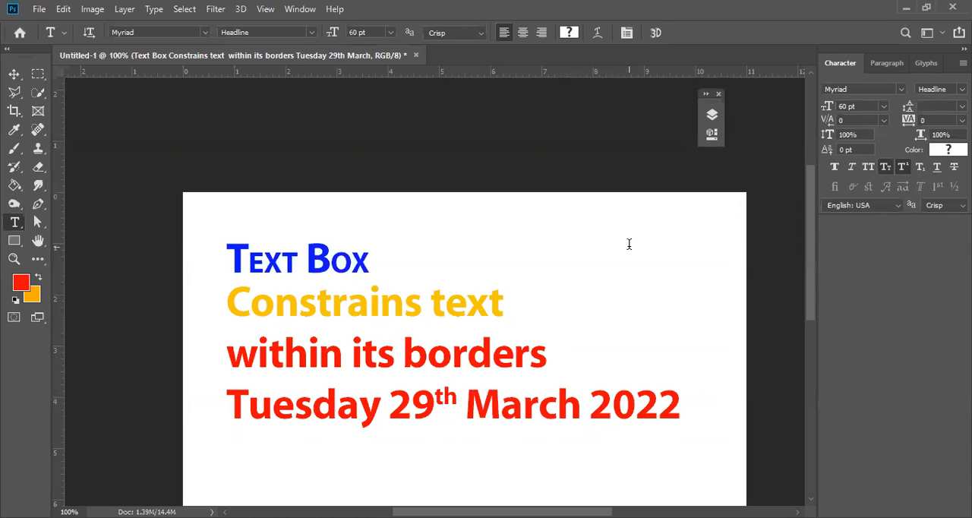
Create a separate point text reading "103" in the empty area below the date line and select its last digit.
{"action": "scroll", "coordinate": [394, 342], "scroll_direction": "down", "scroll_amount": 4}
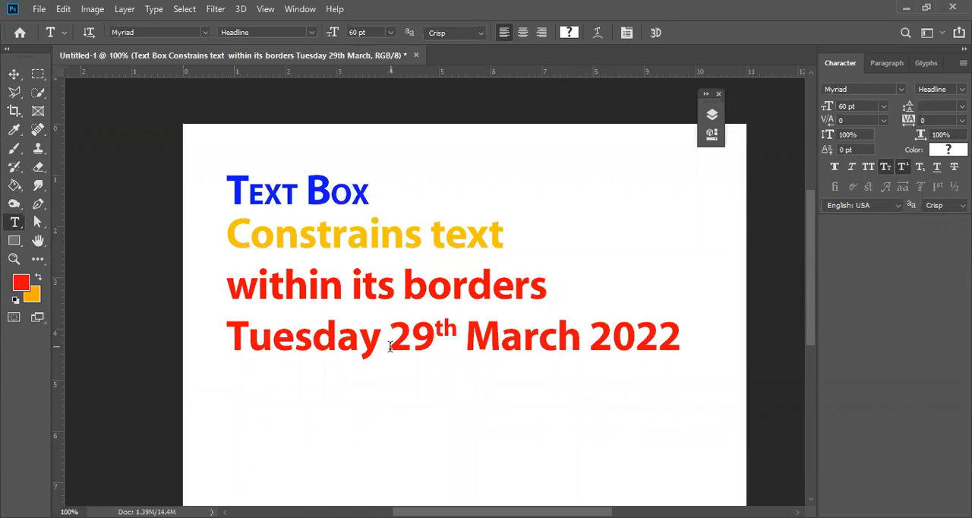
{"action": "left_click", "coordinate": [322, 422]}
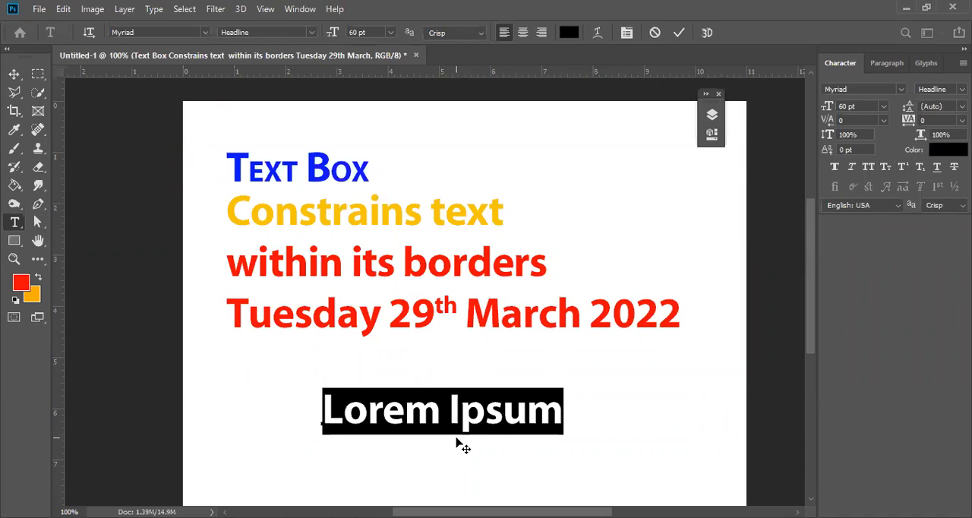
{"action": "key", "text": "Left"}
{"action": "key", "text": "Right"}
{"action": "key", "text": "Right"}
{"action": "type", "text": "10#"}
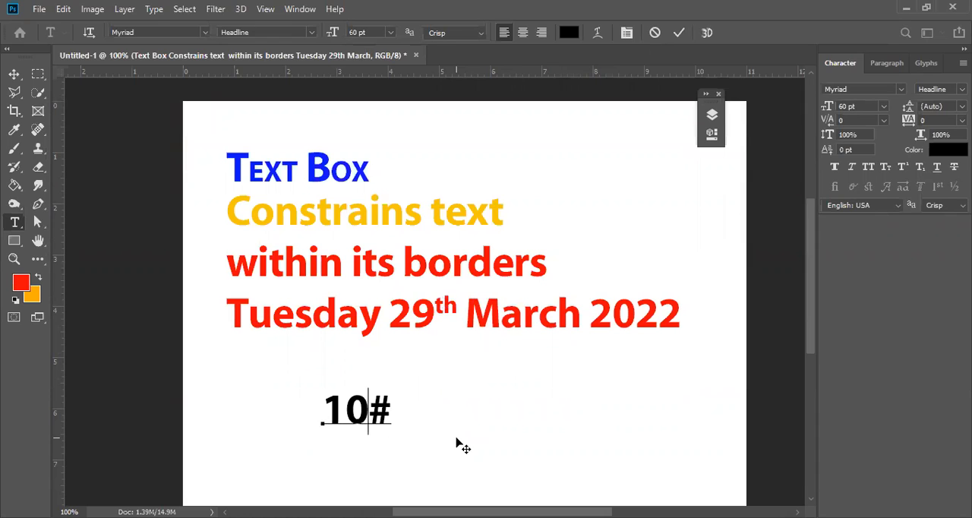
{"action": "key", "text": "BackSpace"}
{"action": "type", "text": "3"}
{"action": "key", "text": "shift+Left"}
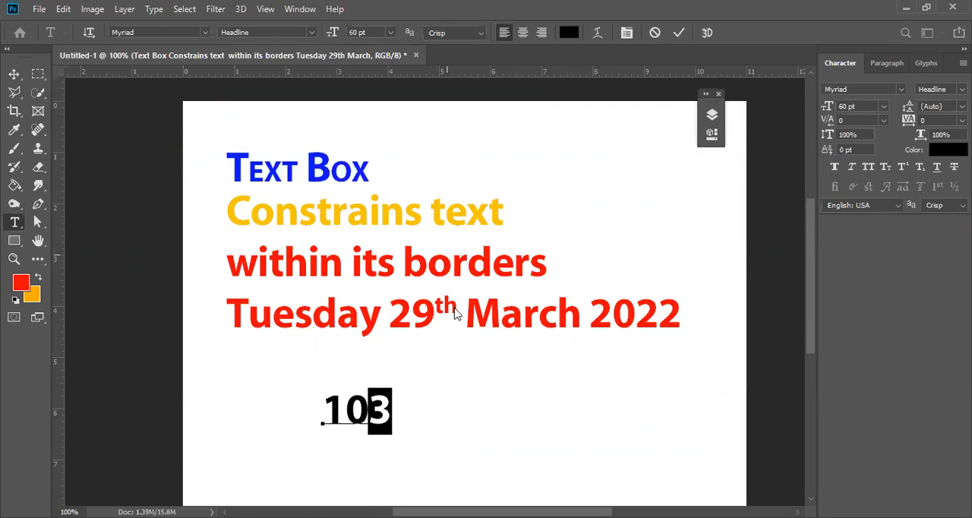
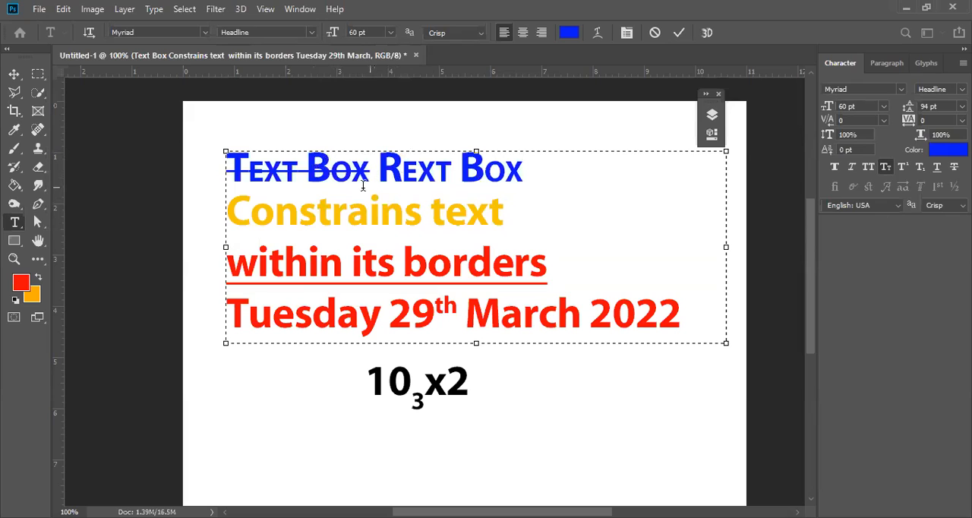
Commit the text edit and move the coloured paragraph text box about half an inch up and to the left.
{"action": "left_click_drag", "start_coordinate": [370, 177], "coordinate": [250, 181]}
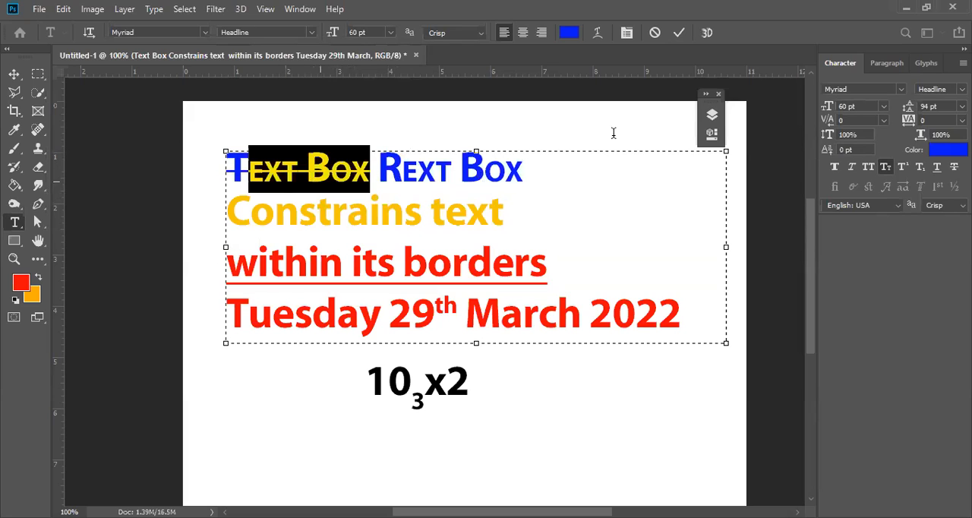
{"action": "left_click", "coordinate": [679, 32]}
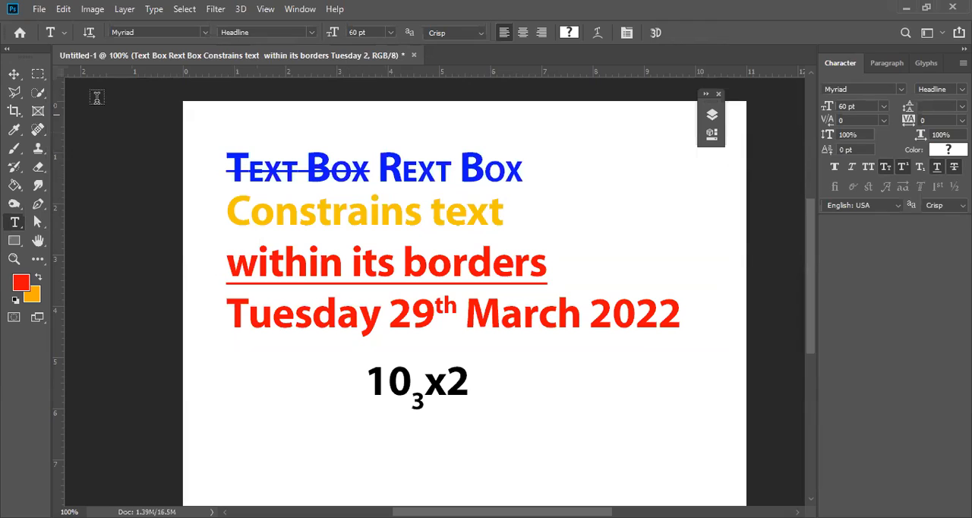
{"action": "left_click", "coordinate": [14, 74]}
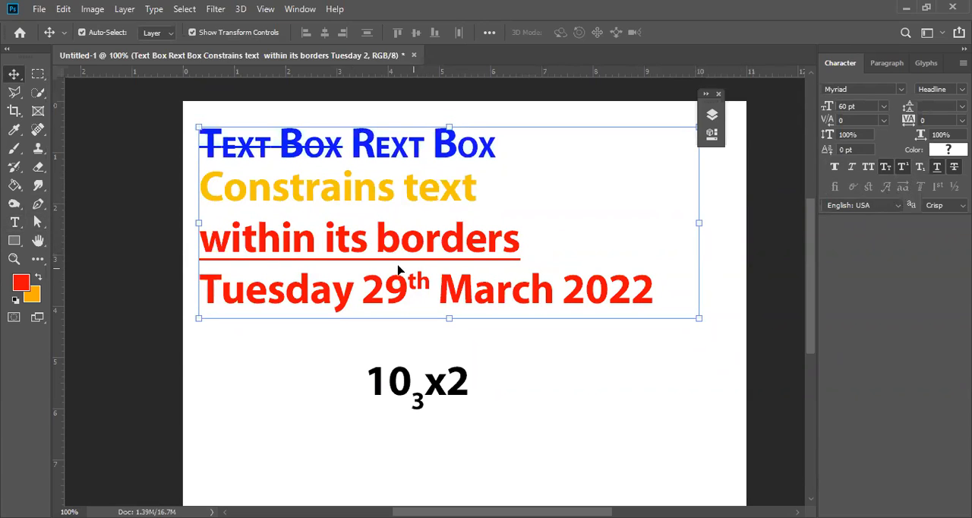
Select the 0 in the "103x2" text and look through the available spelling and hyphenation languages.
{"action": "left_click", "coordinate": [14, 222]}
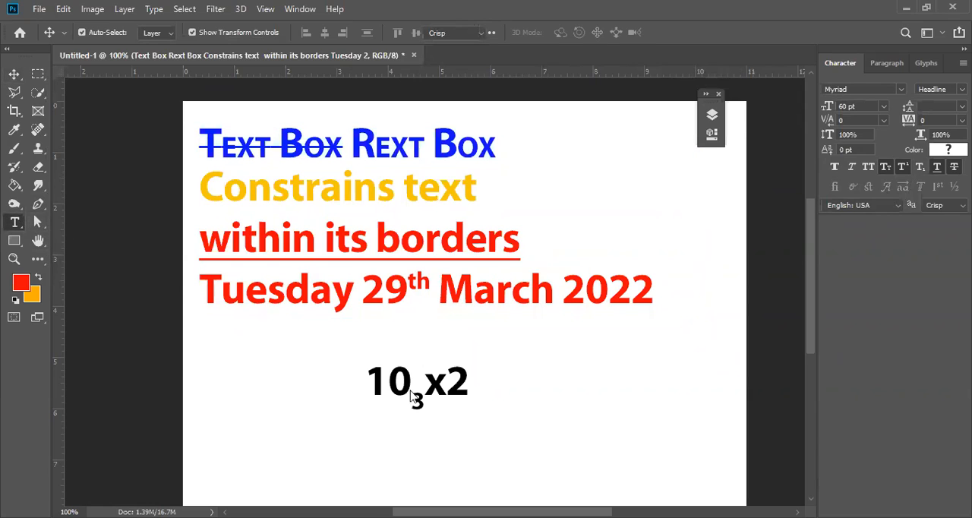
{"action": "left_click_drag", "start_coordinate": [388, 380], "coordinate": [411, 380]}
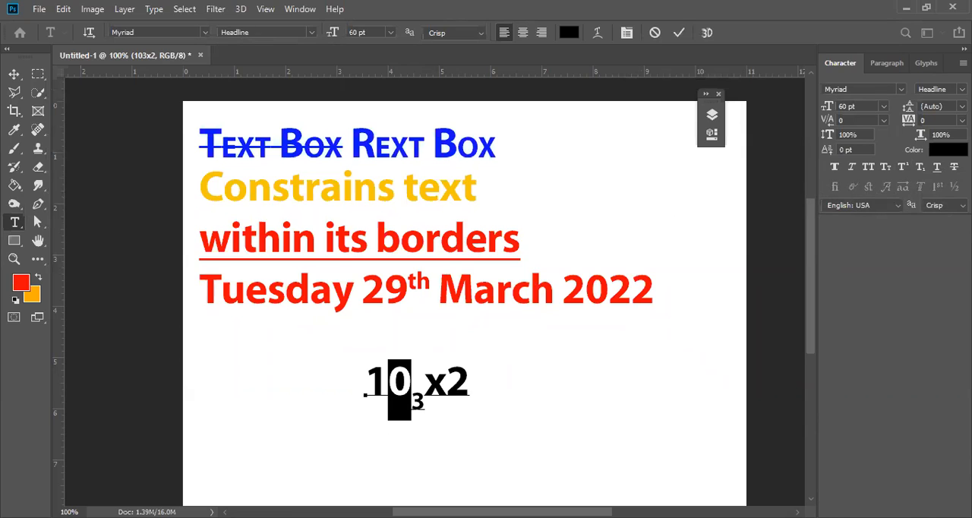
{"action": "left_click", "coordinate": [898, 213]}
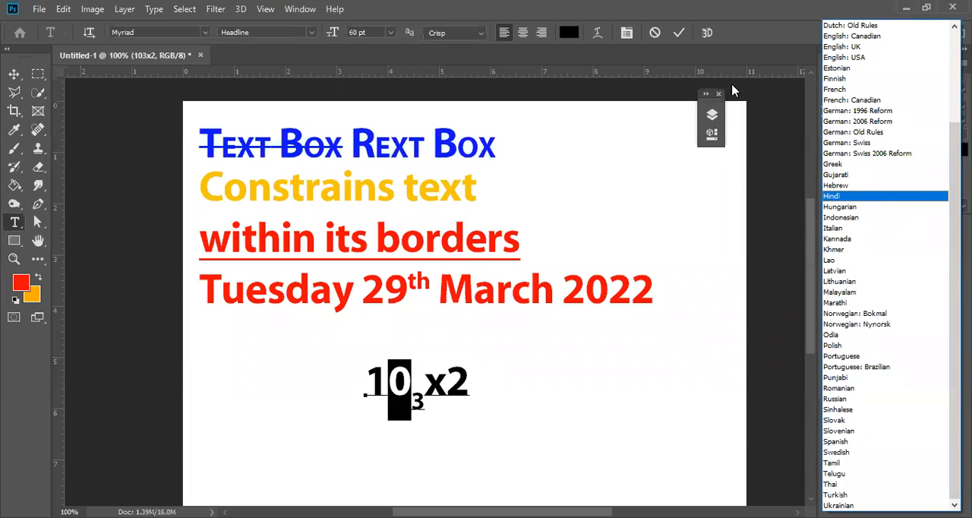
{"action": "left_click", "coordinate": [776, 33]}
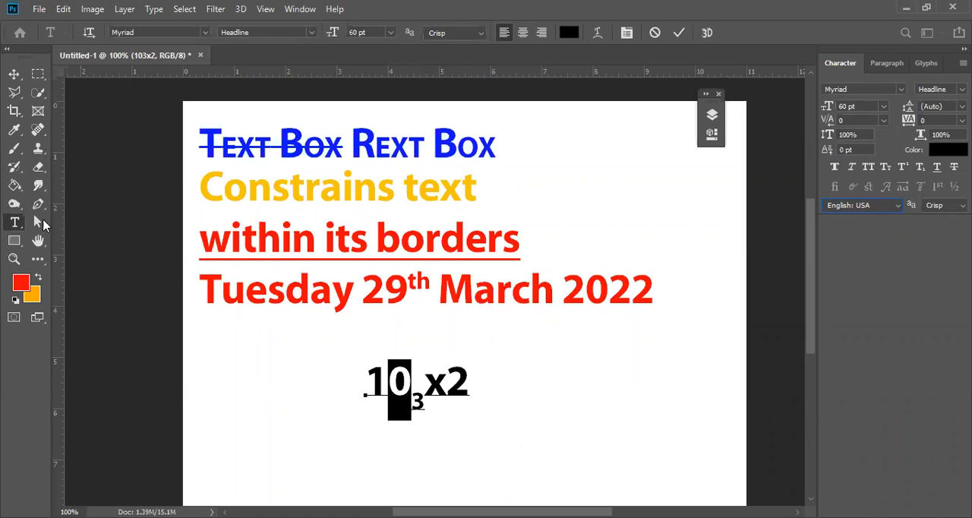
Place the cursor in the word "Tuesday" and run a spelling check on the text.
{"action": "left_click", "coordinate": [262, 288]}
{"action": "left_click", "coordinate": [260, 296]}
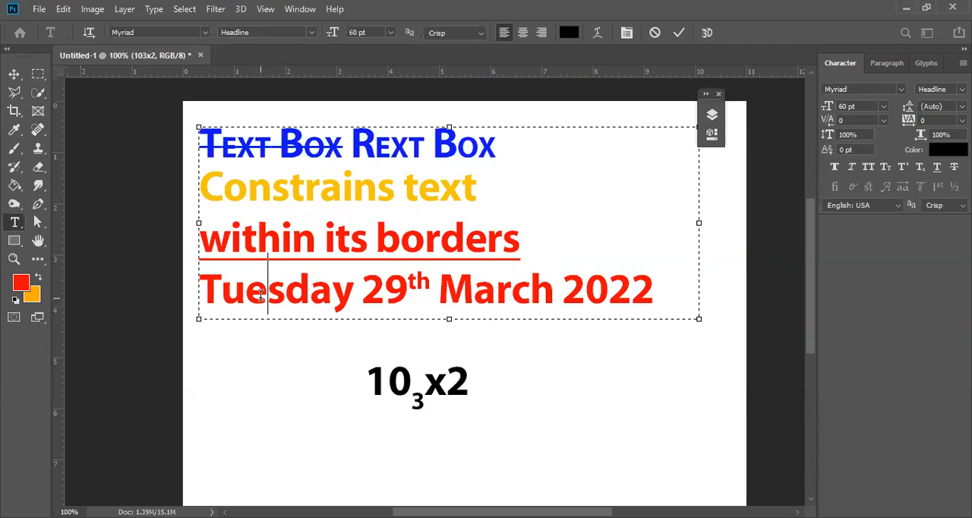
{"action": "right_click", "coordinate": [265, 302]}
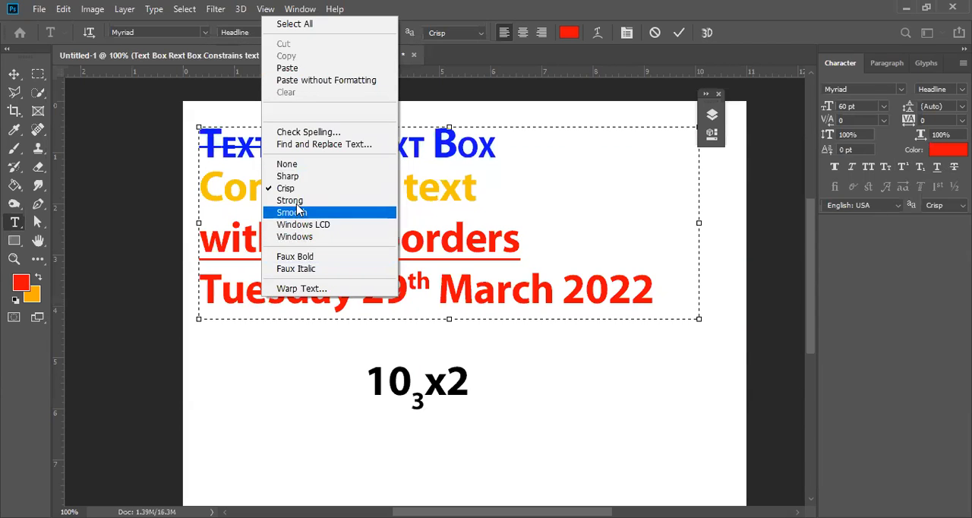
{"action": "left_click", "coordinate": [313, 133]}
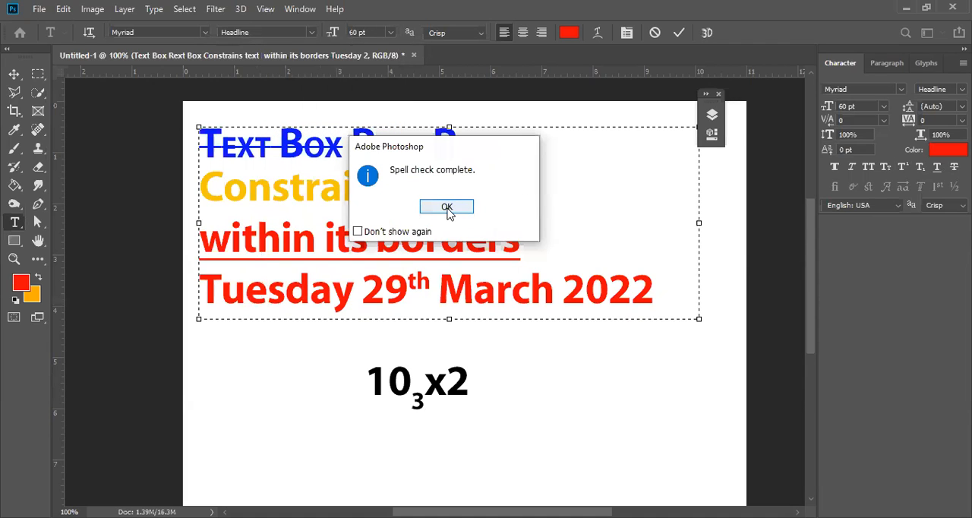
{"action": "left_click", "coordinate": [447, 207]}
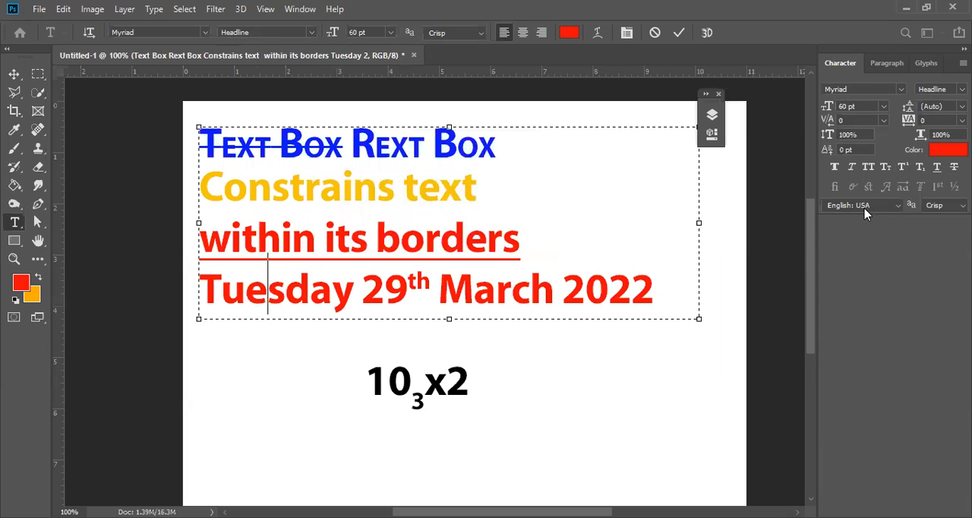
Review the text language choices, keeping English: USA, and look at the available anti-aliasing methods.
{"action": "left_click", "coordinate": [901, 208]}
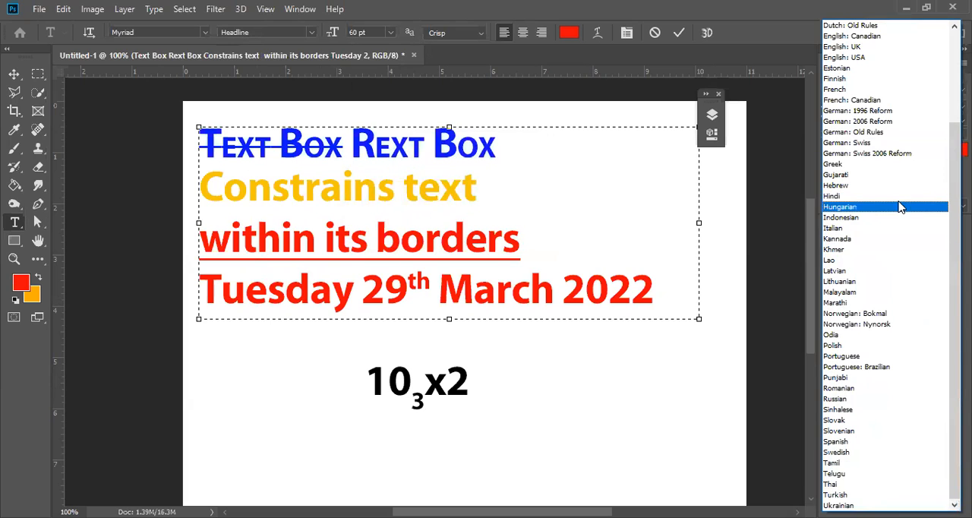
{"action": "left_click", "coordinate": [845, 57]}
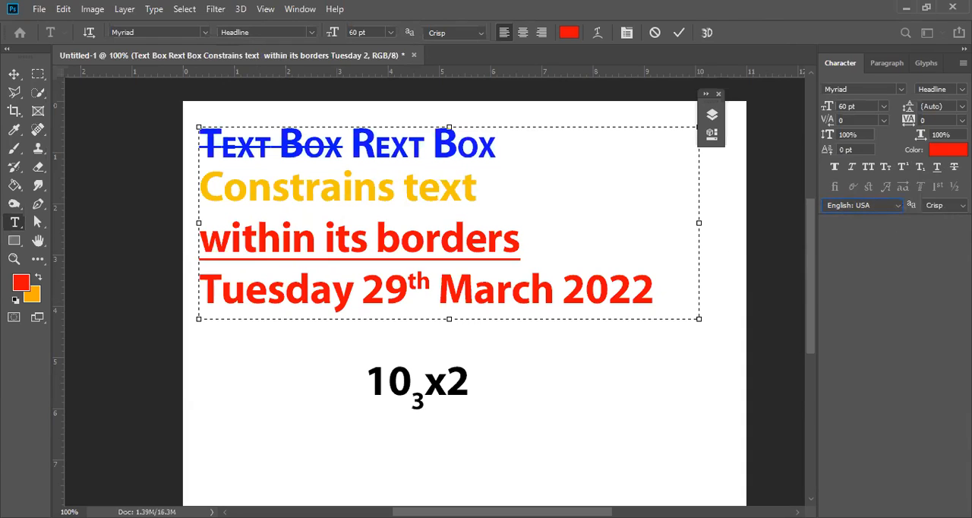
{"action": "left_click", "coordinate": [944, 206]}
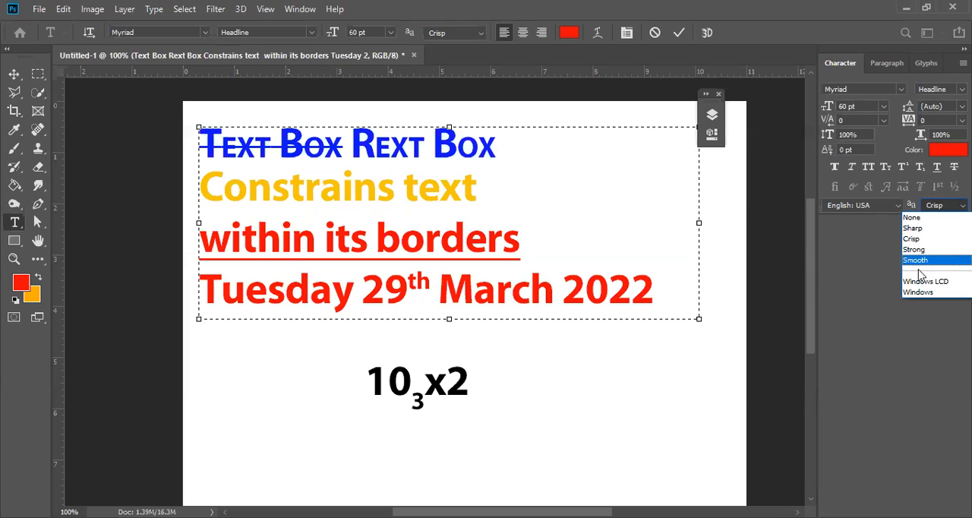
{"action": "left_click", "coordinate": [873, 238]}
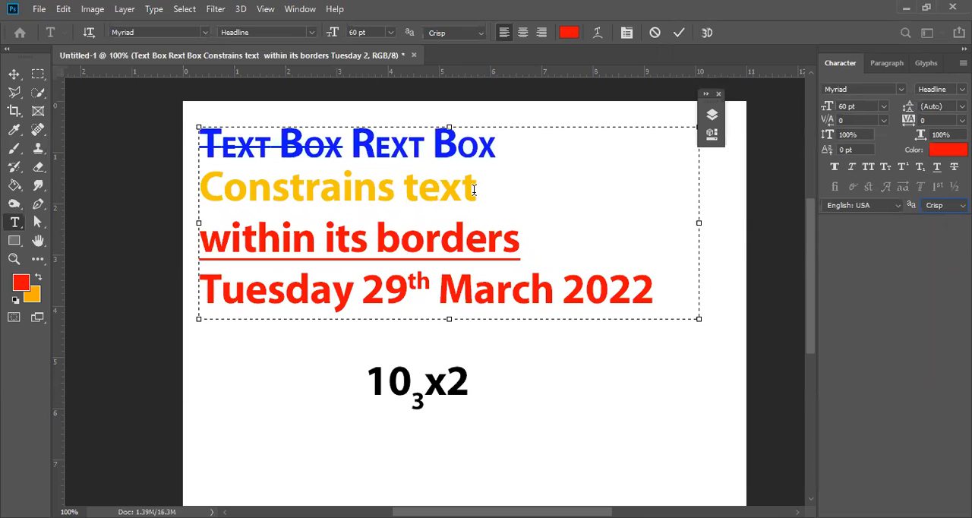
Delete the "103x2" text and clear the small caps, strikethrough, underline and superscript from the coloured paragraph text.
{"action": "left_click", "coordinate": [623, 285]}
{"action": "left_click", "coordinate": [14, 74]}
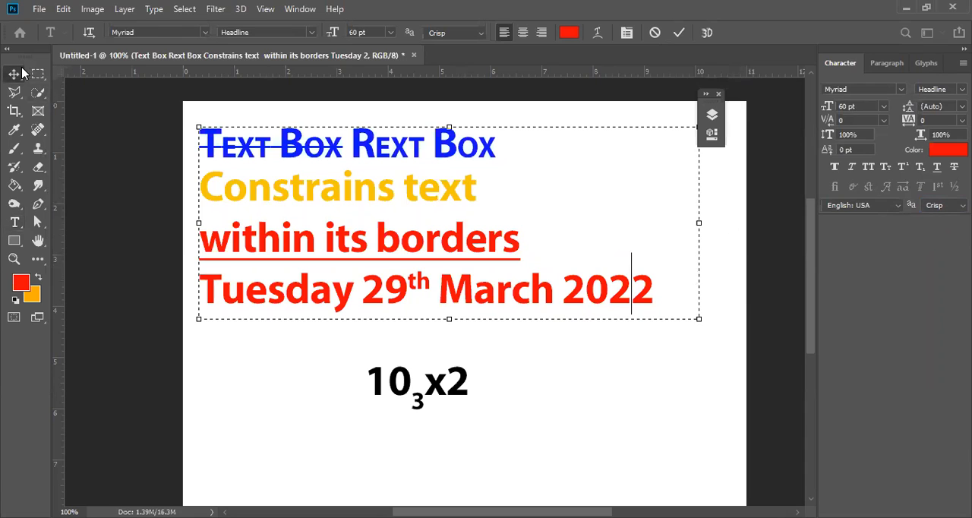
{"action": "left_click", "coordinate": [467, 384]}
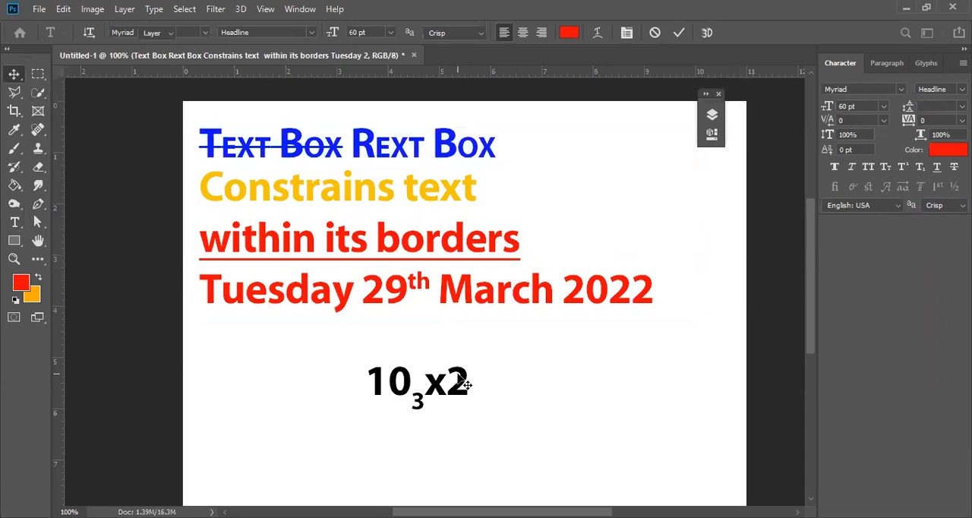
{"action": "left_click", "coordinate": [443, 283]}
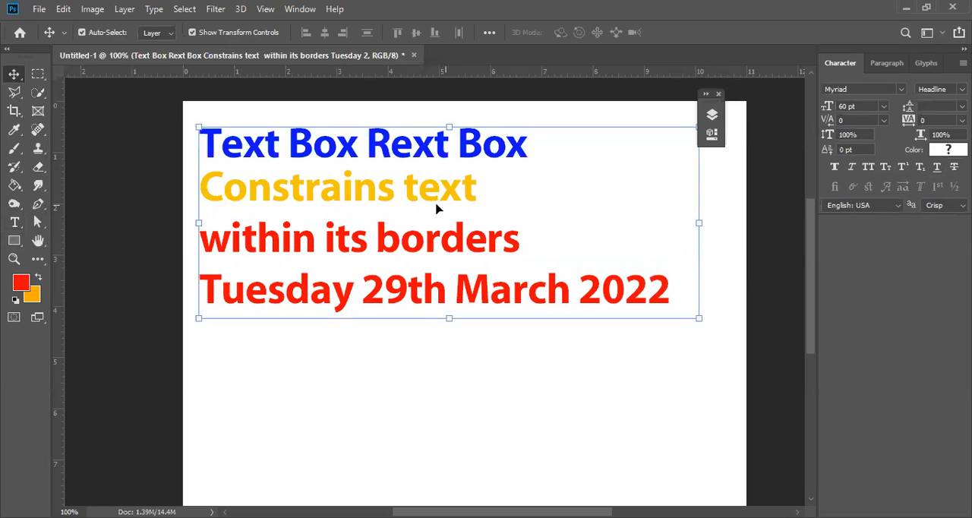
Move the paragraph text box down and slightly right, centring it horizontally on the canvas.
{"action": "left_click_drag", "start_coordinate": [434, 183], "coordinate": [434, 199]}
{"action": "left_click_drag", "start_coordinate": [448, 258], "coordinate": [449, 258]}
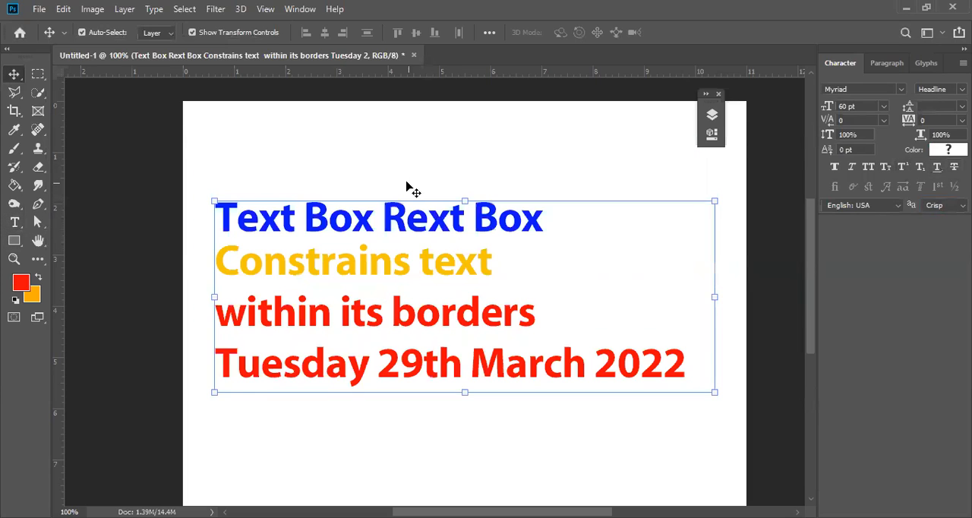
Try centre and right paragraph alignment on the text box and return it to left alignment.
{"action": "left_click", "coordinate": [886, 63]}
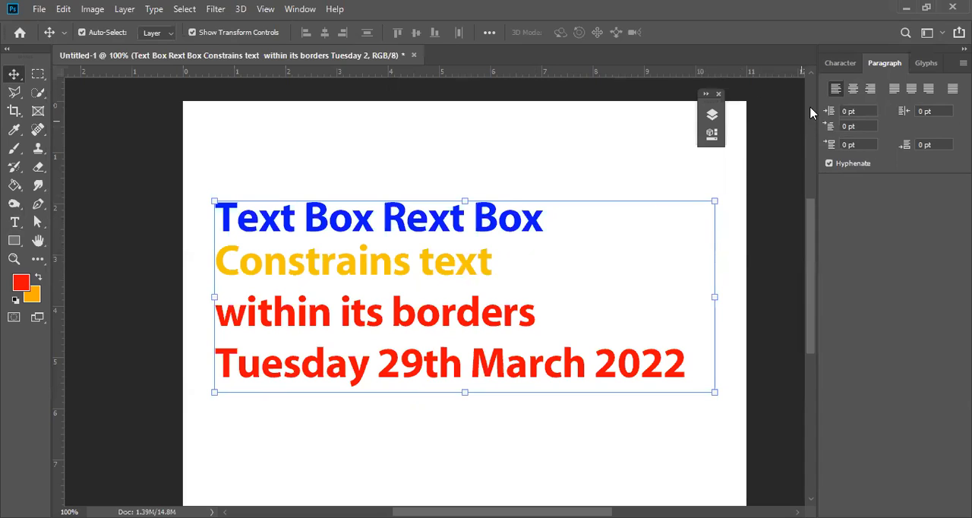
{"action": "left_click", "coordinate": [852, 88]}
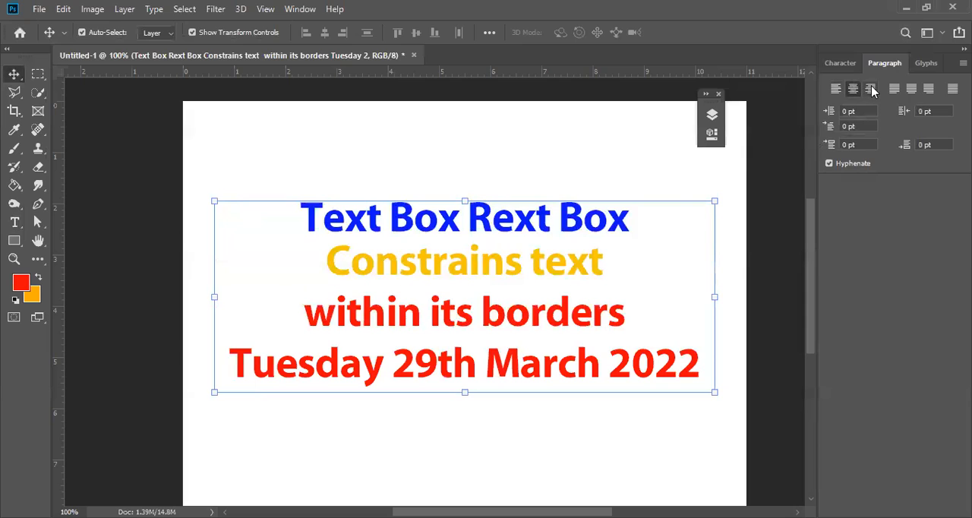
{"action": "left_click", "coordinate": [871, 90]}
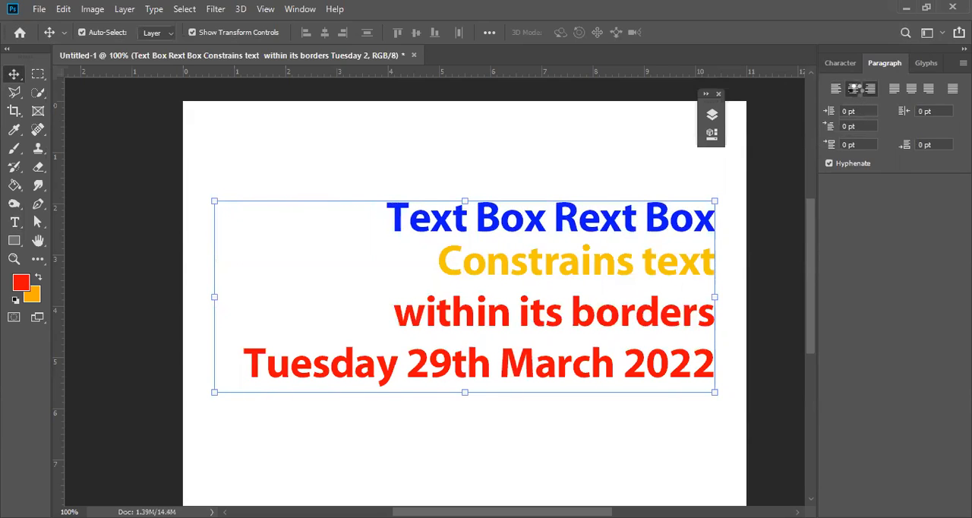
{"action": "left_click", "coordinate": [853, 88]}
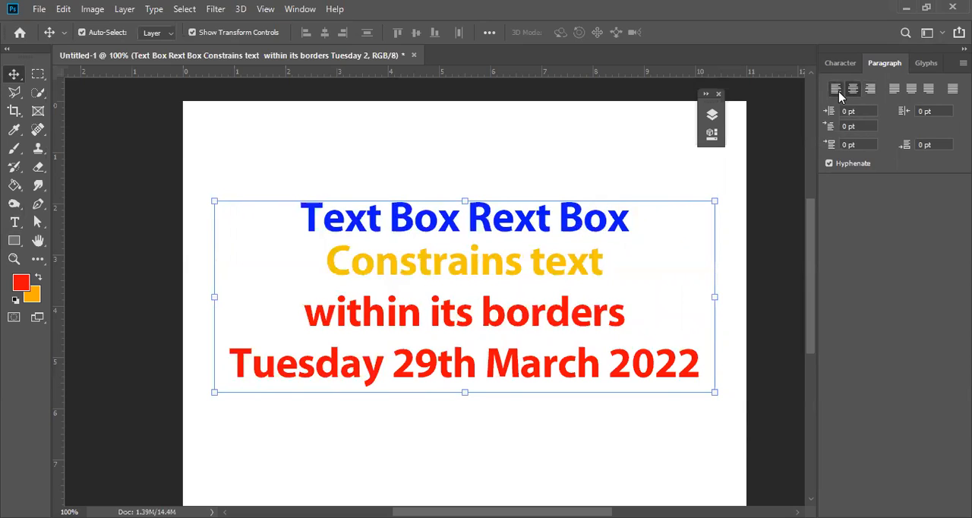
{"action": "left_click", "coordinate": [837, 90]}
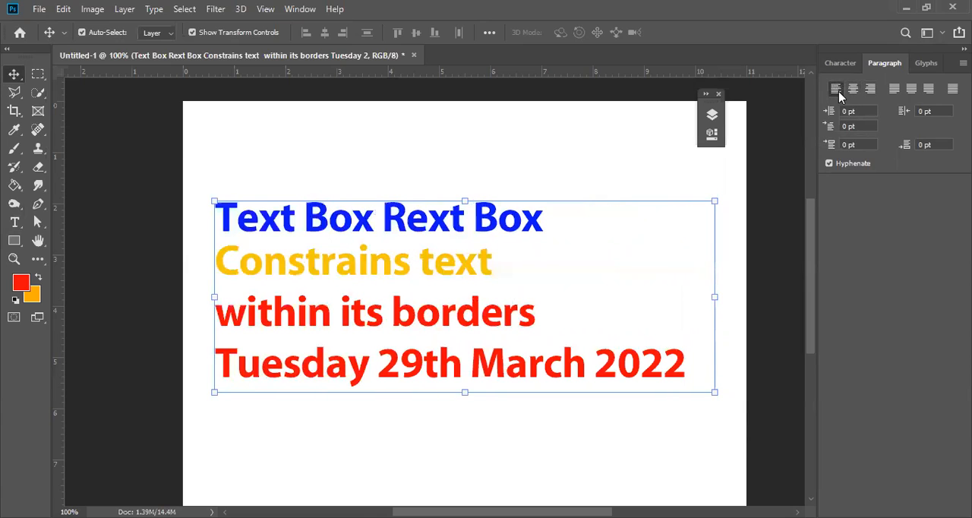
Justify the paragraphs with the last line left and join "within its borders" onto the "Constrains text" line, separated by one space.
{"action": "left_click", "coordinate": [894, 90]}
{"action": "left_click", "coordinate": [16, 224]}
{"action": "left_click", "coordinate": [437, 258]}
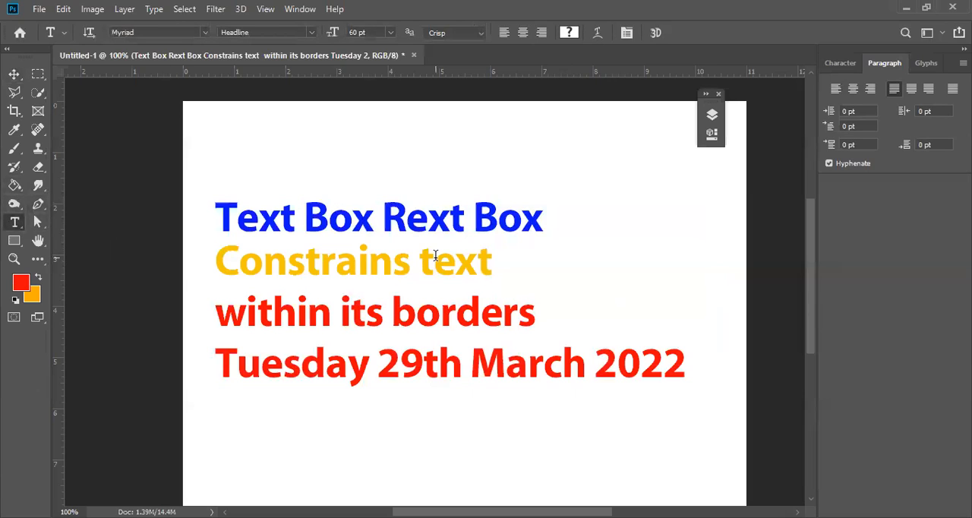
{"action": "left_click", "coordinate": [504, 261]}
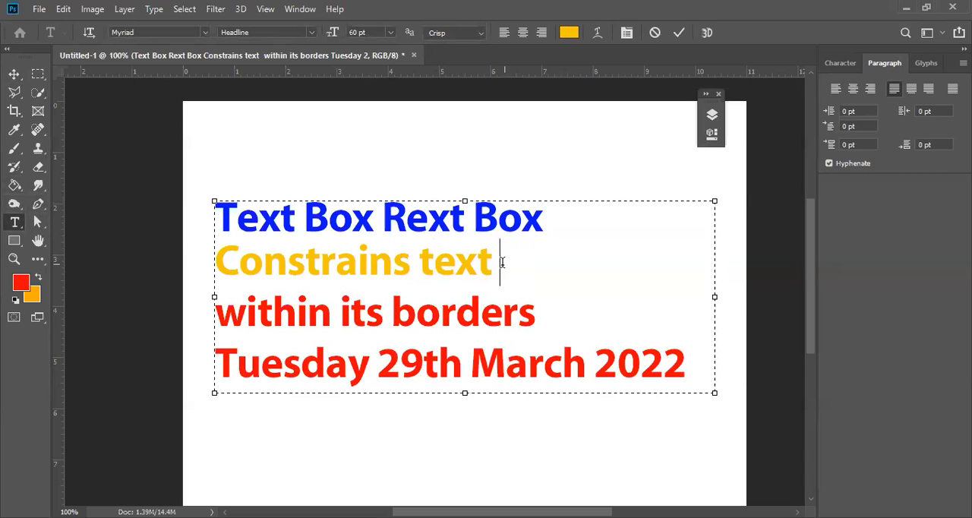
{"action": "key", "text": "BackSpace"}
{"action": "key", "text": "Delete"}
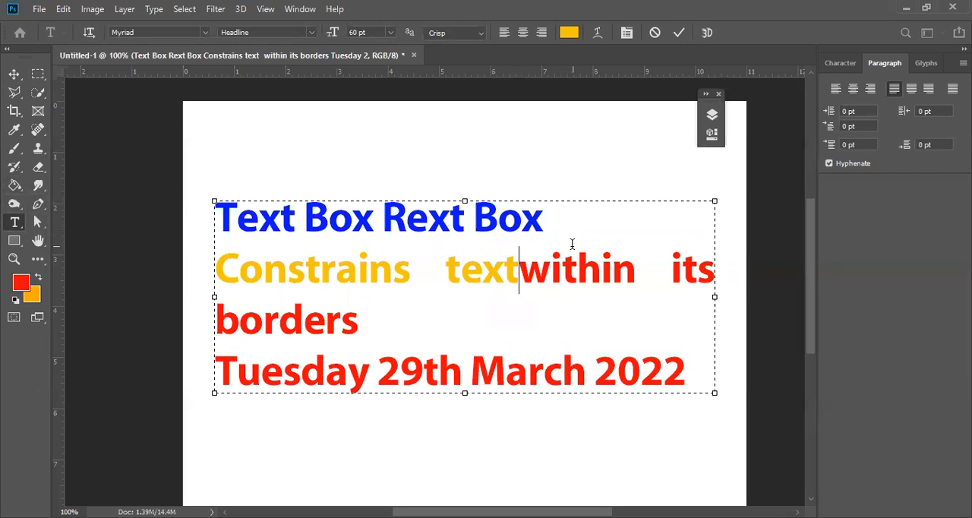
Remove the line breaks after "Rext Box" and after "borders" to merge all the text into one paragraph.
{"action": "left_click", "coordinate": [554, 215]}
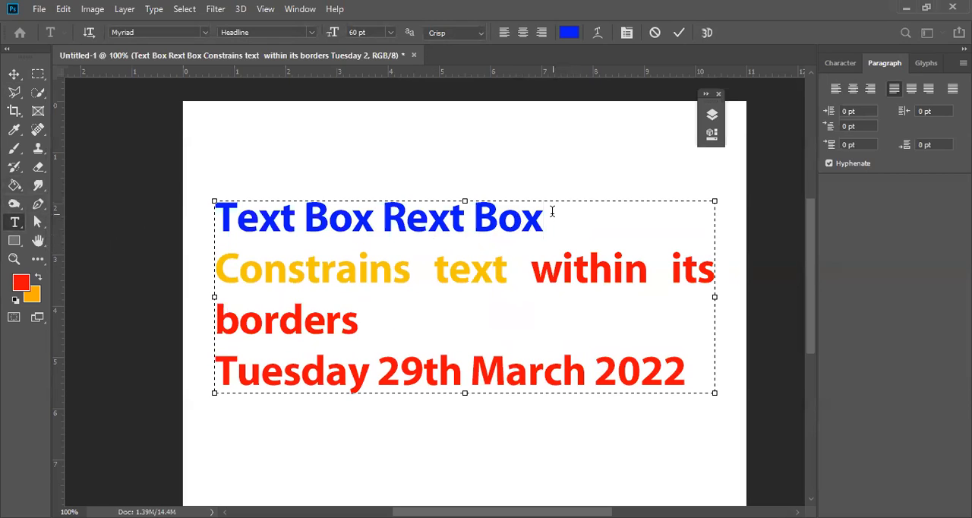
{"action": "key", "text": "Delete"}
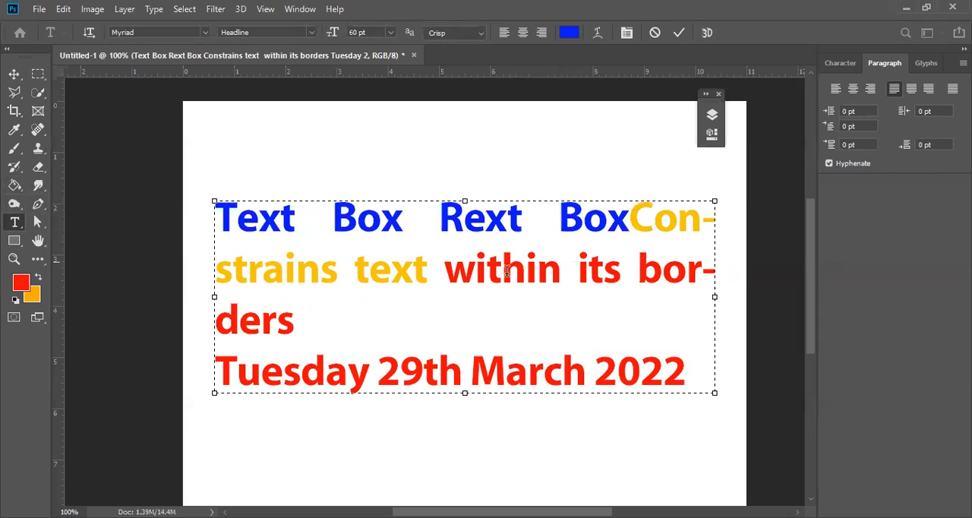
{"action": "left_click", "coordinate": [326, 316]}
{"action": "key", "text": "Delete"}
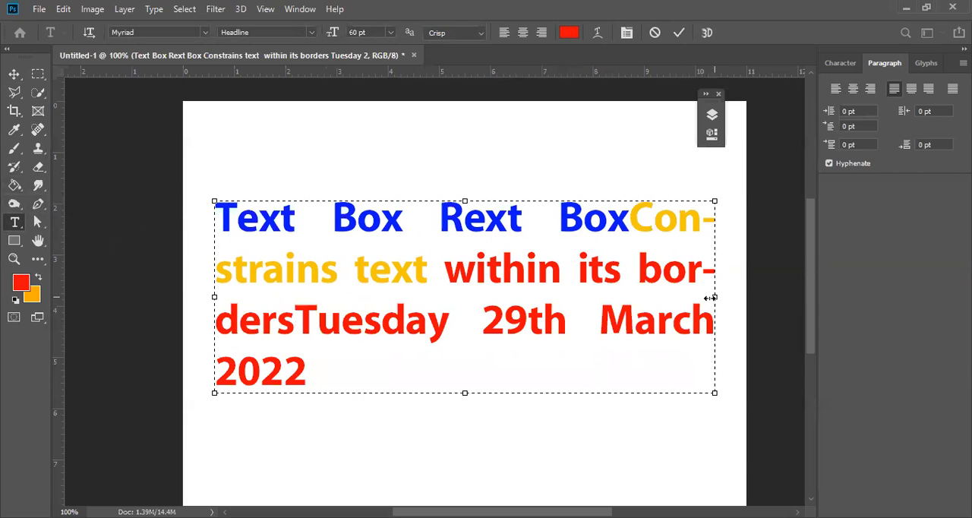
Narrow the text box slightly and apply Justify last centered followed by Justify last right to its paragraph.
{"action": "left_click_drag", "start_coordinate": [671, 300], "coordinate": [680, 299]}
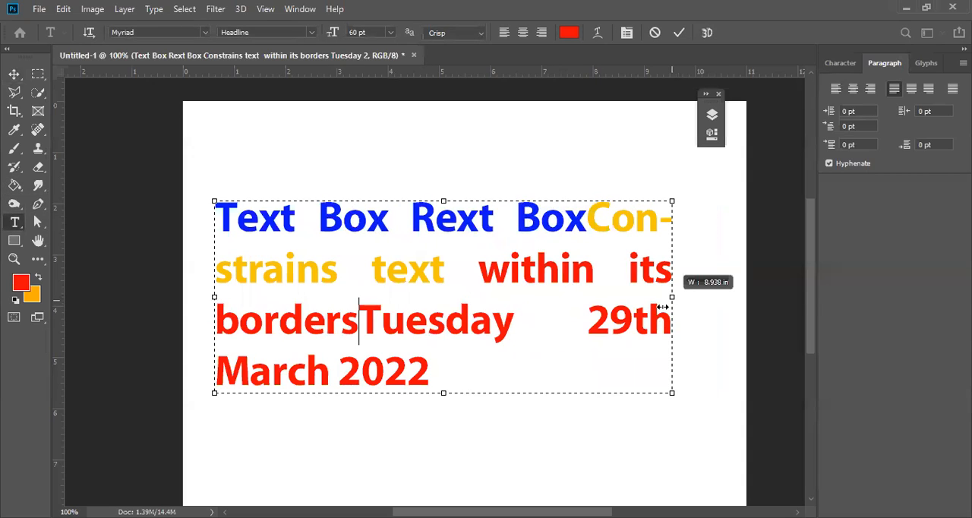
{"action": "left_click_drag", "start_coordinate": [709, 324], "coordinate": [710, 324]}
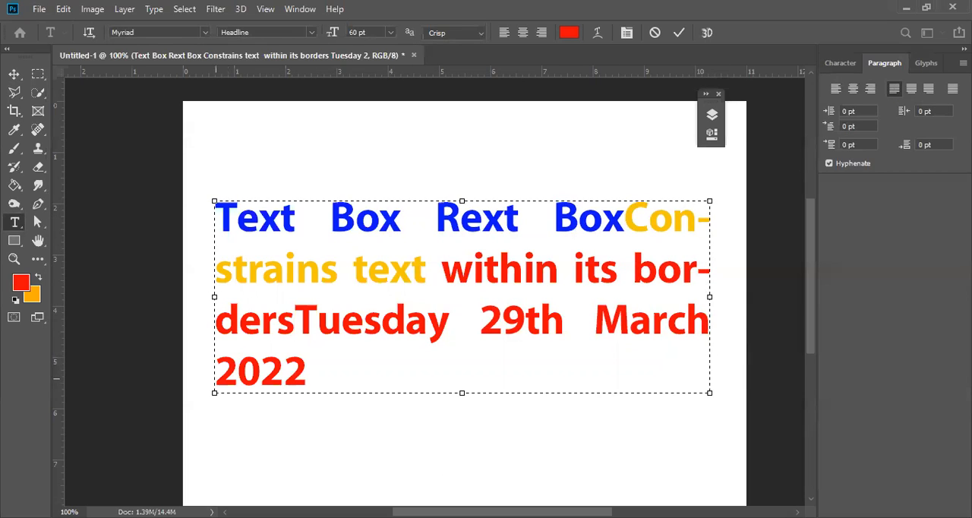
{"action": "left_click", "coordinate": [912, 89]}
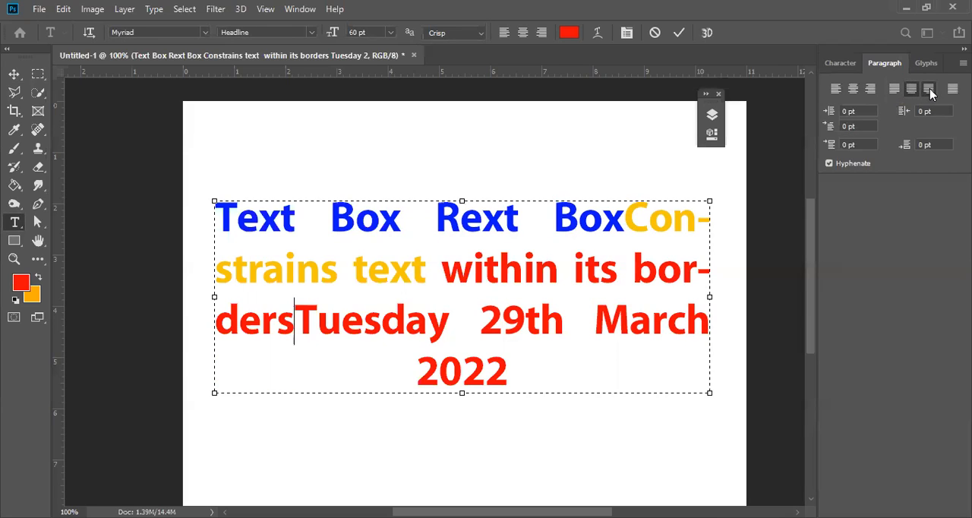
{"action": "left_click", "coordinate": [929, 89]}
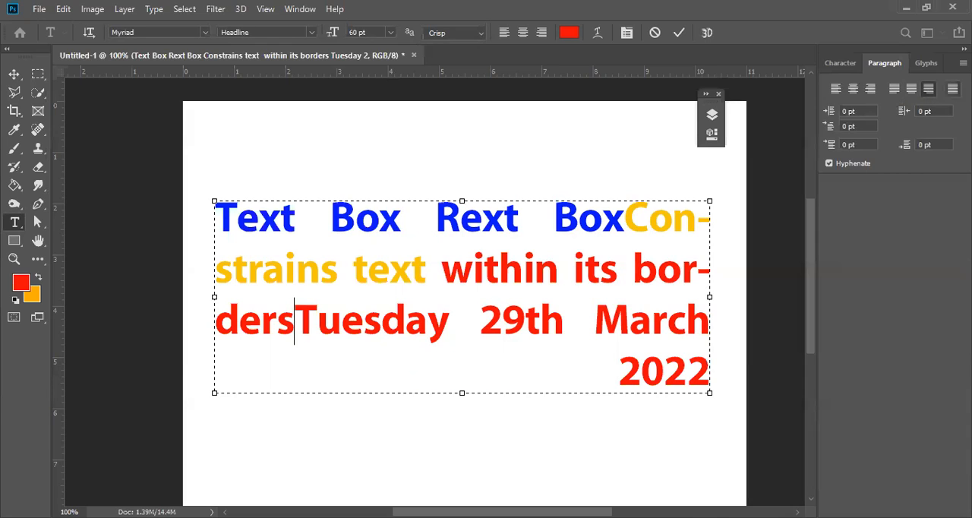
Apply Justify all to the multicoloured text box's paragraph and commit the text edit.
{"action": "left_click", "coordinate": [952, 88]}
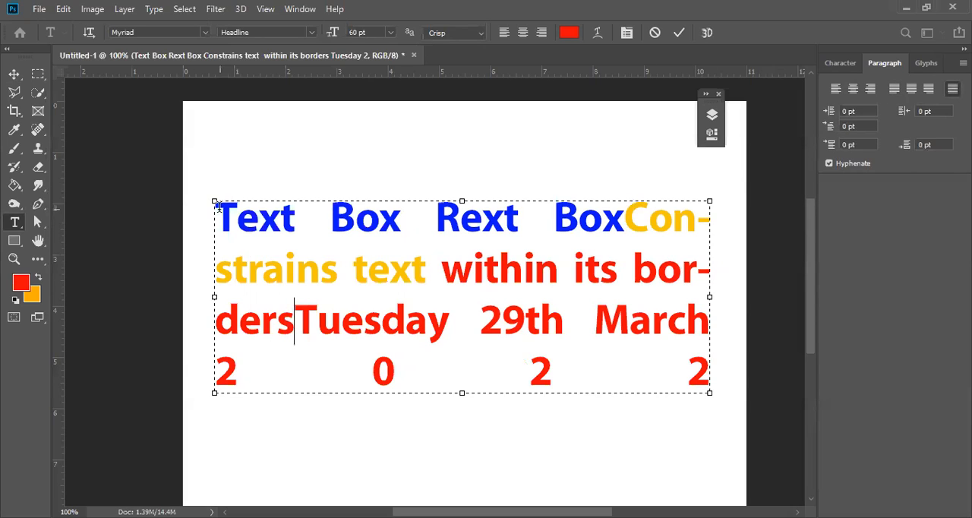
{"action": "left_click_drag", "start_coordinate": [216, 204], "coordinate": [568, 216]}
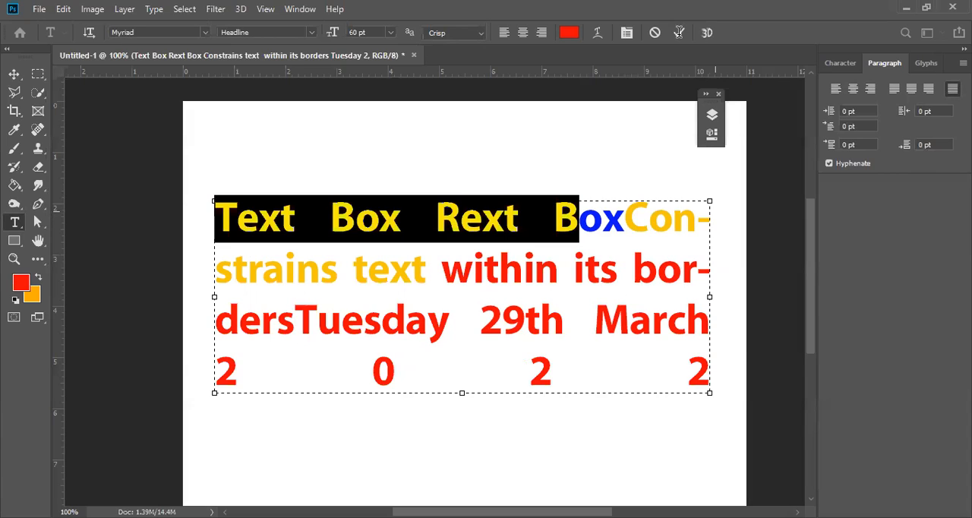
{"action": "left_click", "coordinate": [679, 33]}
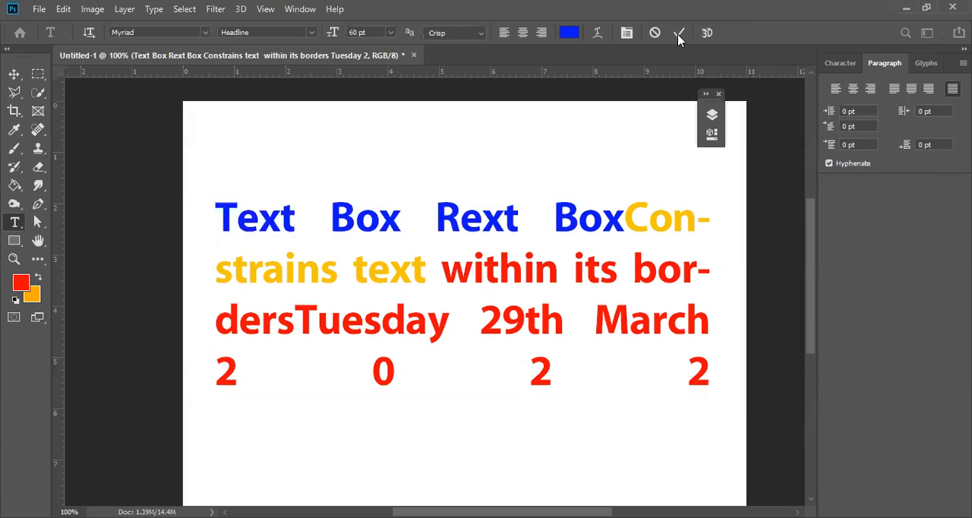
Set the paragraph's left margin indent to 25 pt.
{"action": "left_click", "coordinate": [848, 112]}
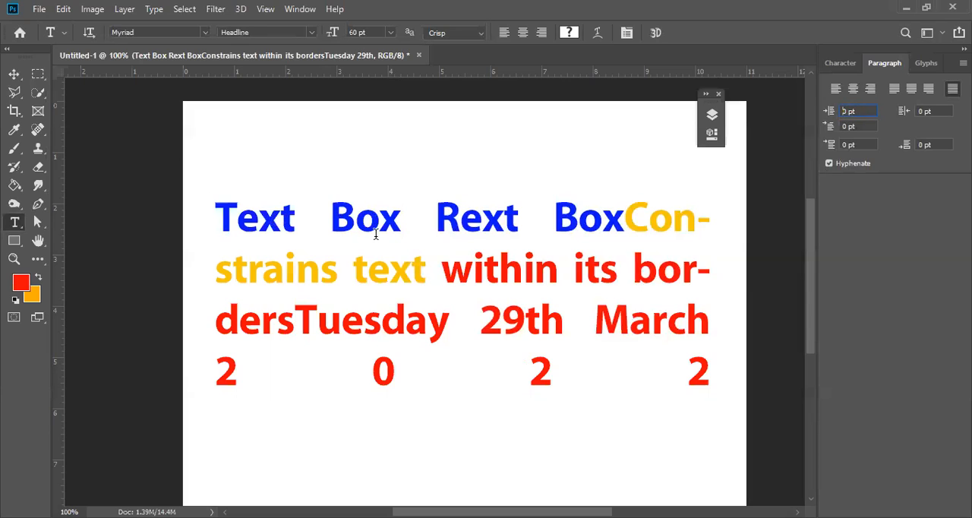
{"action": "type", "text": "25"}
{"action": "key", "text": "Return"}
{"action": "left_click", "coordinate": [338, 268]}
{"action": "left_click", "coordinate": [237, 219]}
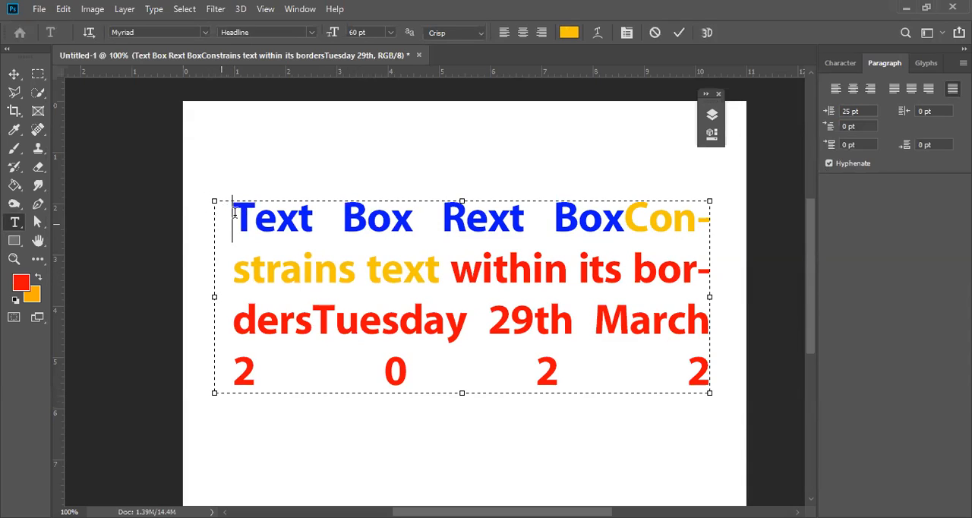
Increase the left margin indent of the paragraph to 50 pt.
{"action": "left_click_drag", "start_coordinate": [233, 218], "coordinate": [767, 198]}
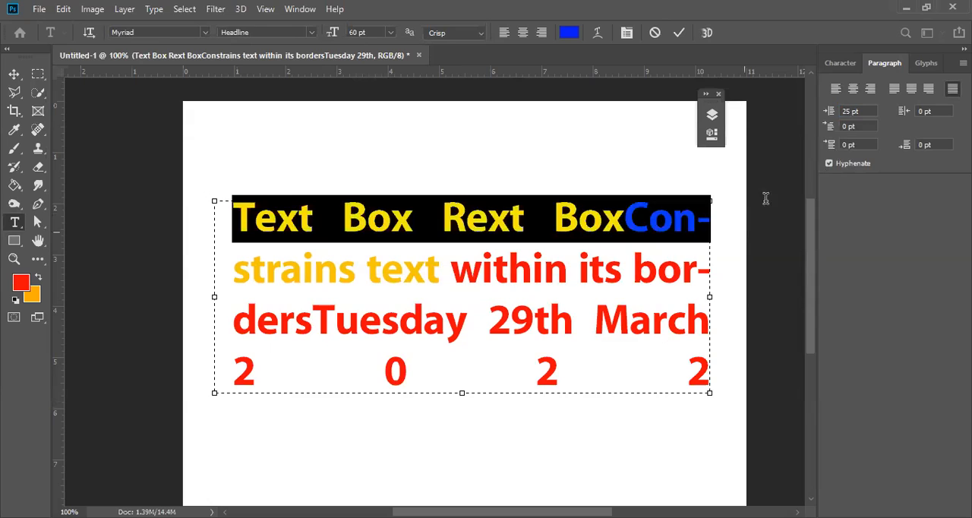
{"action": "left_click", "coordinate": [850, 112]}
{"action": "double_click", "coordinate": [846, 112]}
{"action": "type", "text": "50"}
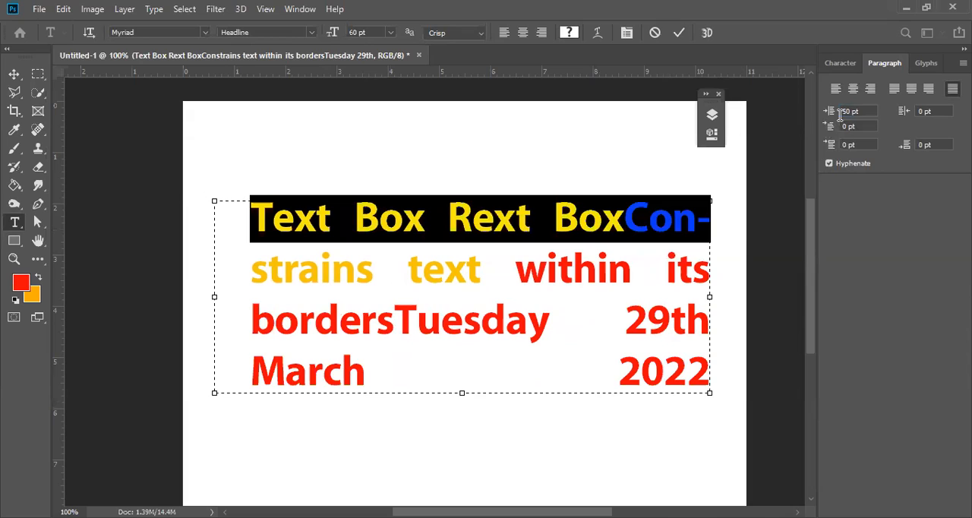
{"action": "left_click", "coordinate": [240, 230]}
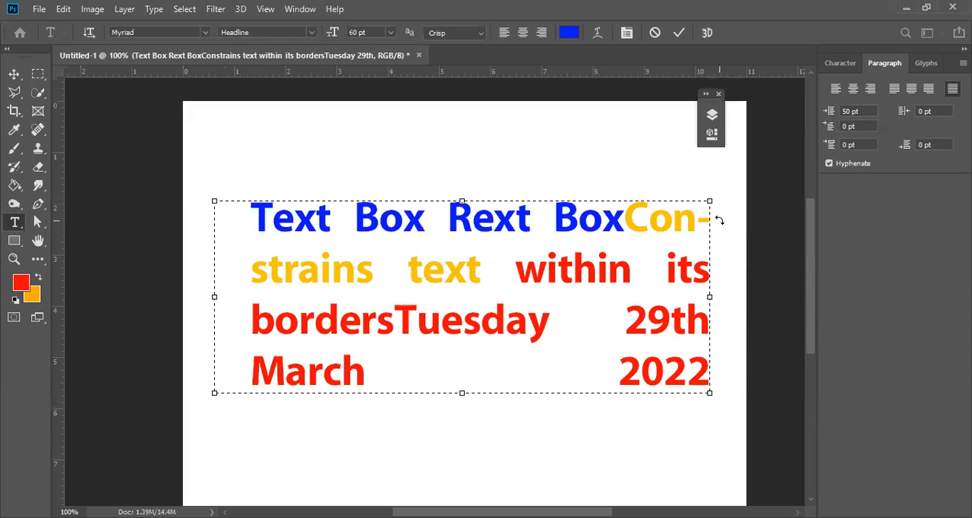
Set both the right margin indent and the first-line indent of the paragraph to 50 pt.
{"action": "left_click", "coordinate": [929, 110]}
{"action": "key", "text": "Return"}
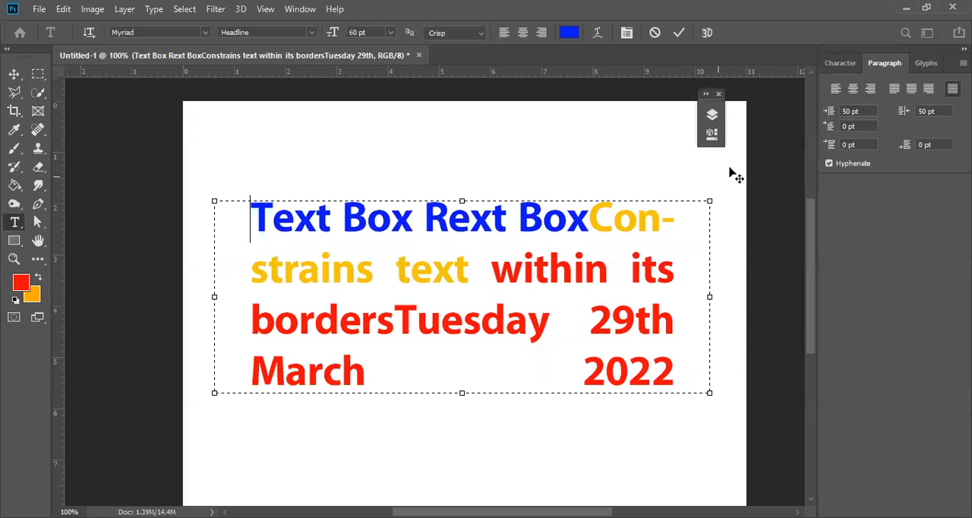
{"action": "left_click", "coordinate": [844, 127]}
{"action": "type", "text": "5"}
{"action": "key", "text": "Return"}
{"action": "left_click", "coordinate": [275, 211]}
Reset the paragraph's left and right margin indents to 0 pt.
{"action": "left_click", "coordinate": [851, 111]}
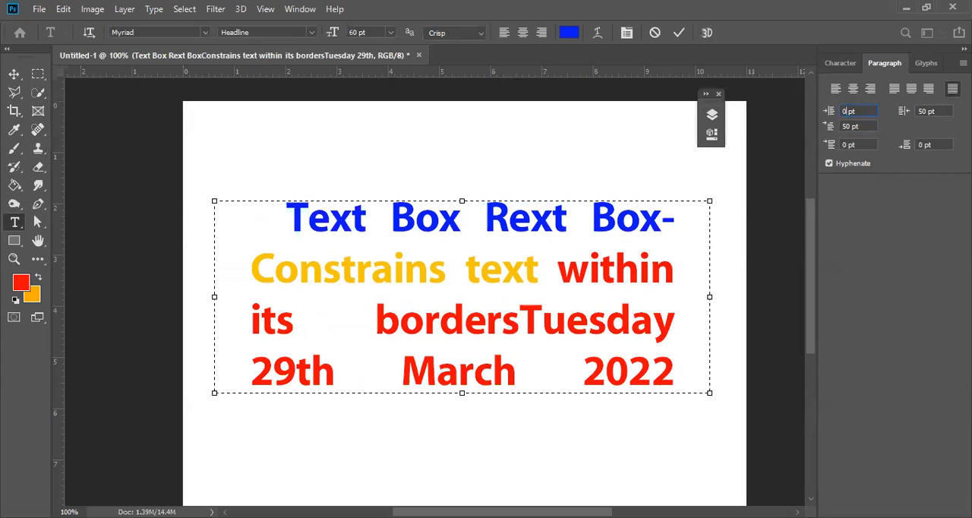
{"action": "key", "text": "Return"}
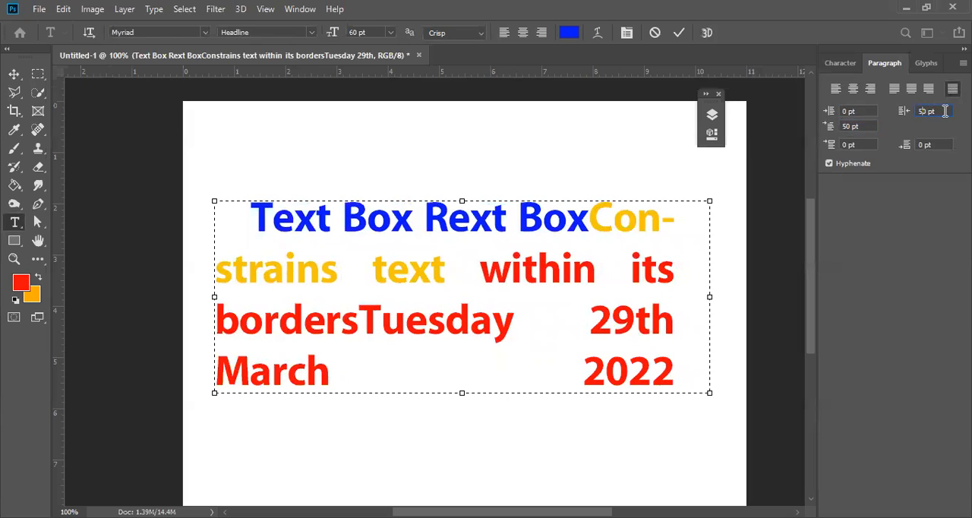
{"action": "key", "text": "Return"}
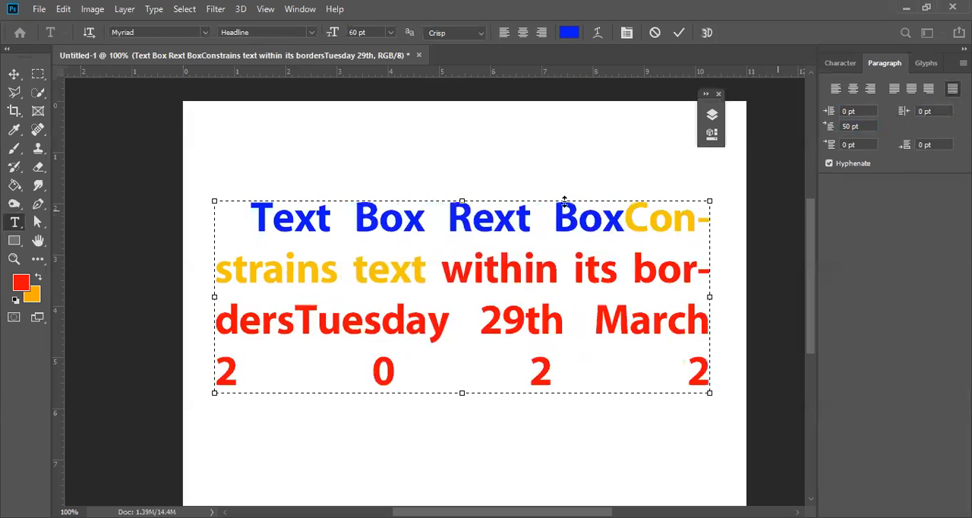
Insert a space between "Box" and "Constrains" and set the paragraph's first-line indent to 150 pt.
{"action": "left_click", "coordinate": [626, 222]}
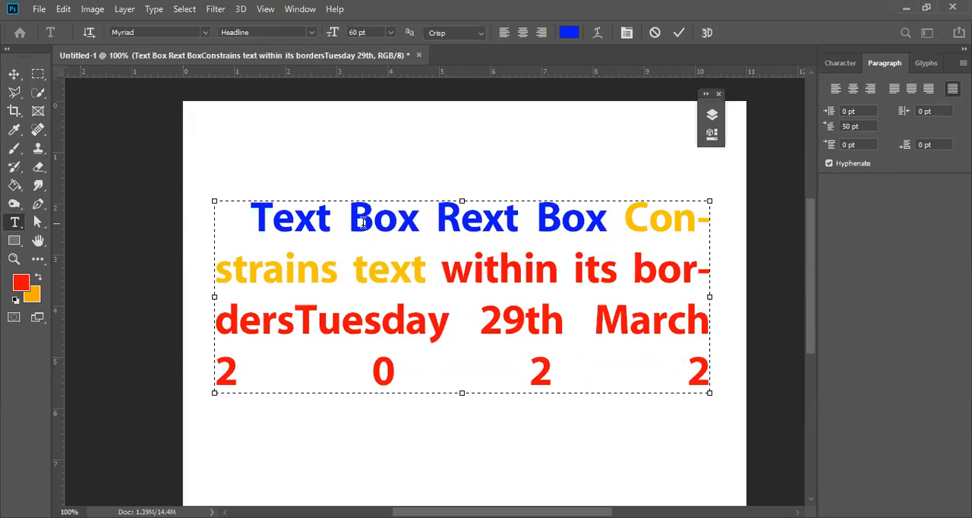
{"action": "left_click", "coordinate": [257, 211]}
{"action": "left_click", "coordinate": [855, 114]}
{"action": "left_click", "coordinate": [864, 128]}
{"action": "left_click_drag", "start_coordinate": [863, 129], "coordinate": [828, 125]}
{"action": "type", "text": "15"}
{"action": "key", "text": "Return"}
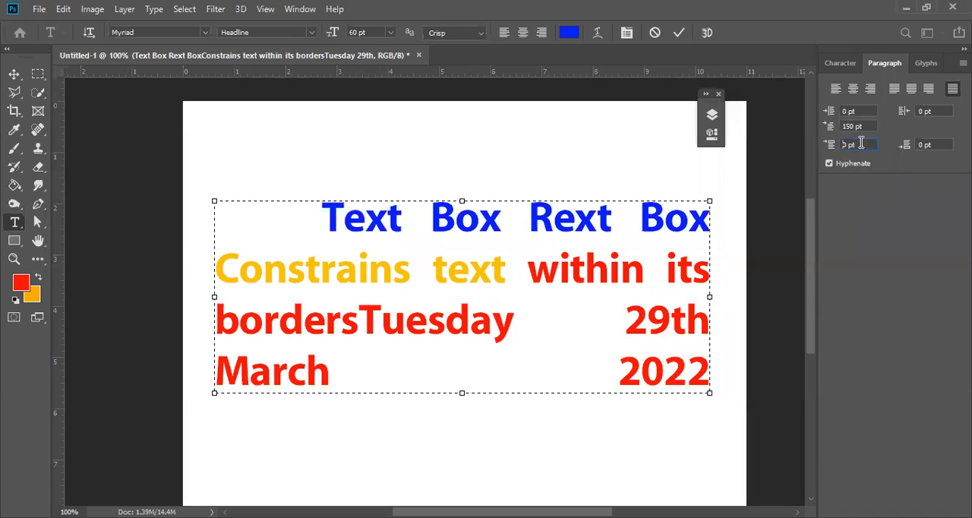
Add 50 pt of space before the paragraph and commit the text edit.
{"action": "type", "text": "5"}
{"action": "key", "text": "Return"}
{"action": "left_click", "coordinate": [679, 33]}
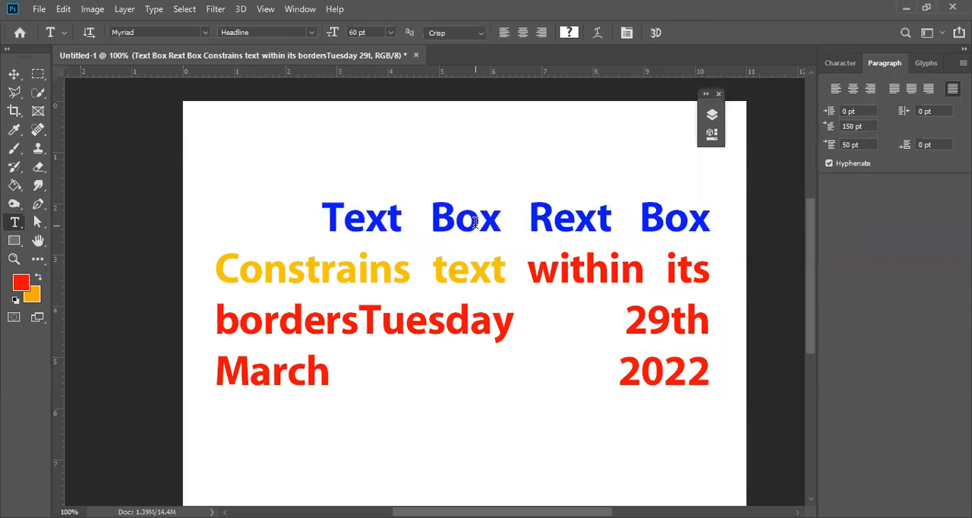
Start a new paragraph after "2022" and extend the text box both downward and upward to make room.
{"action": "left_click", "coordinate": [698, 372]}
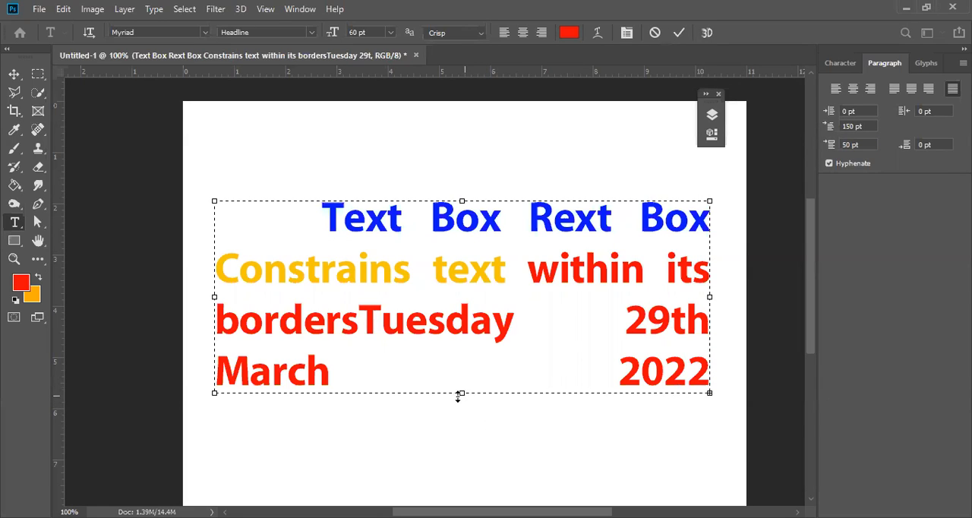
{"action": "left_click_drag", "start_coordinate": [459, 394], "coordinate": [462, 499]}
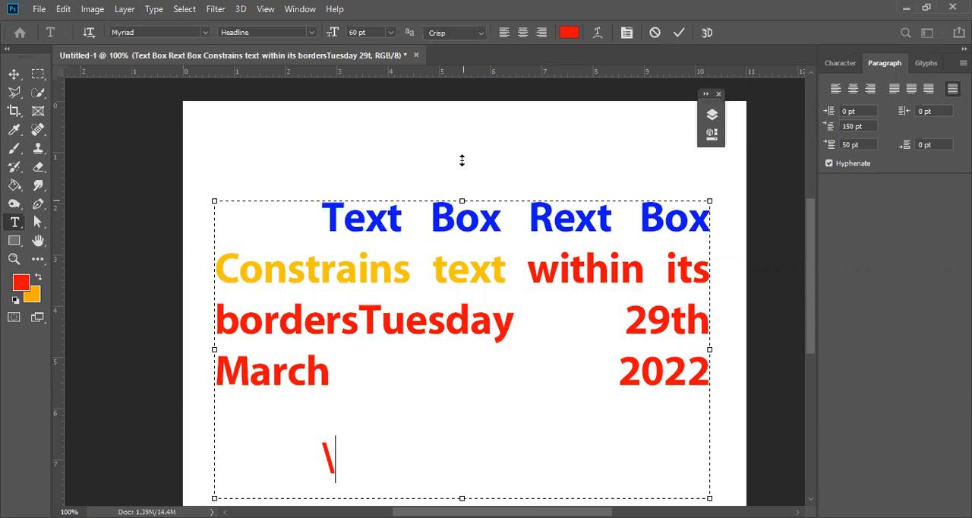
{"action": "left_click_drag", "start_coordinate": [462, 136], "coordinate": [462, 133]}
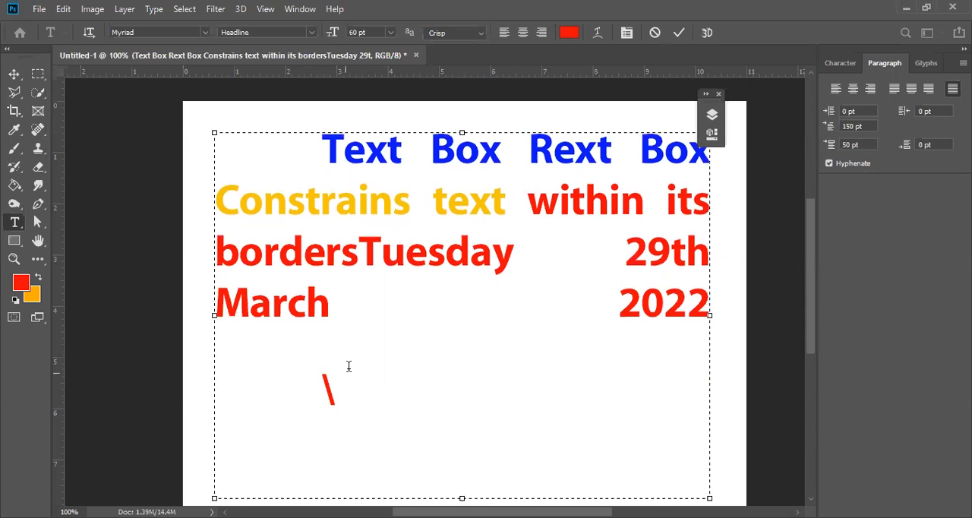
Replace the stray backslash with the text "New Paragraph Here".
{"action": "left_click_drag", "start_coordinate": [192, 356], "coordinate": [195, 345]}
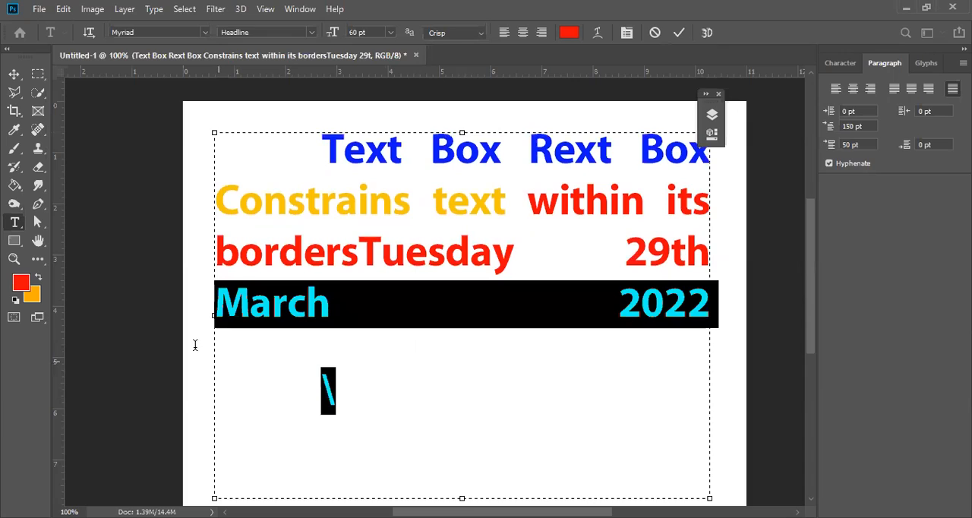
{"action": "left_click", "coordinate": [356, 398]}
{"action": "left_click_drag", "start_coordinate": [334, 400], "coordinate": [315, 400]}
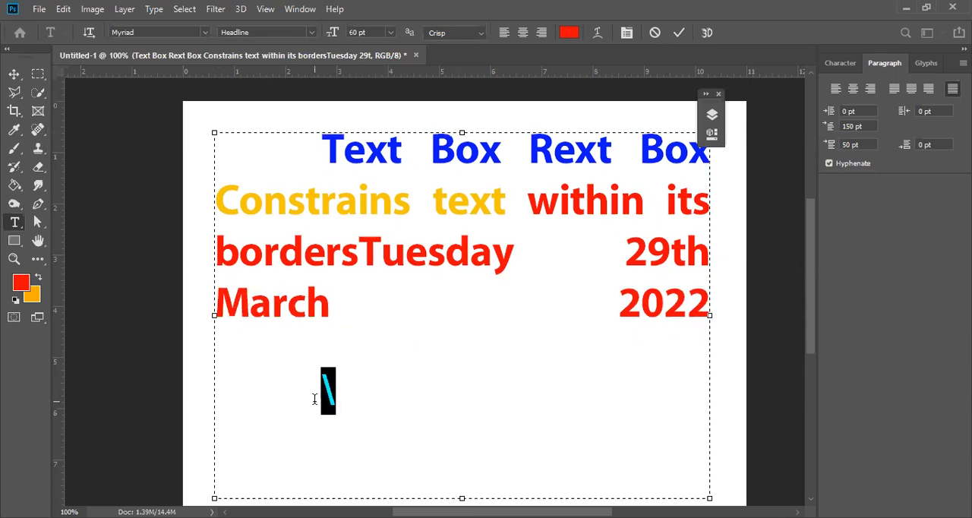
{"action": "key", "text": "Right"}
{"action": "type", "text": "New Paragraph"}
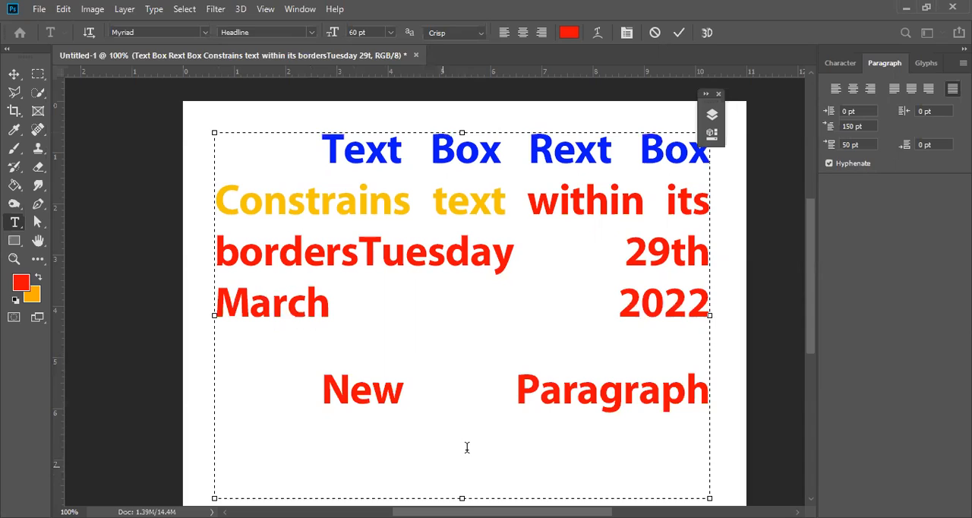
{"action": "type", "text": " Here"}
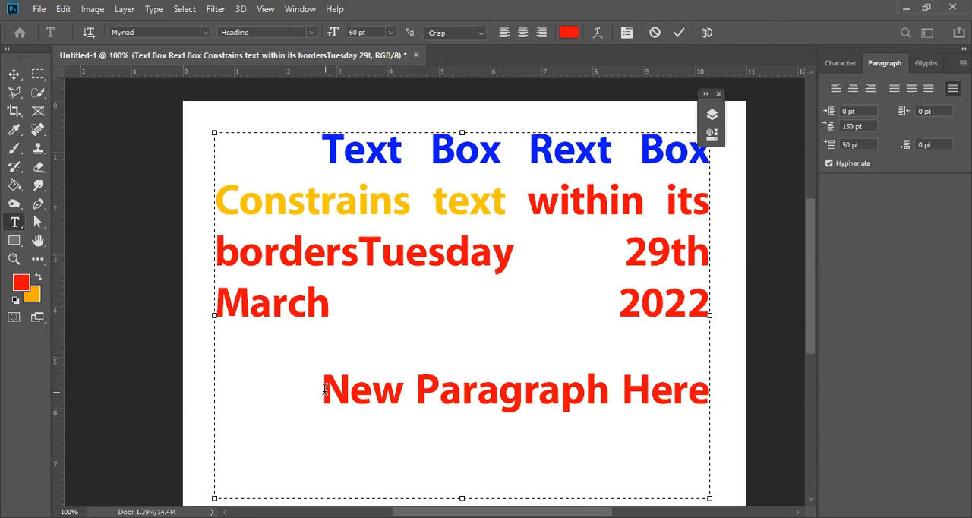
Set the space before the "New Paragraph Here" paragraph to 0 pt.
{"action": "left_click", "coordinate": [851, 127]}
{"action": "double_click", "coordinate": [850, 144]}
{"action": "type", "text": "0"}
{"action": "key", "text": "Return"}
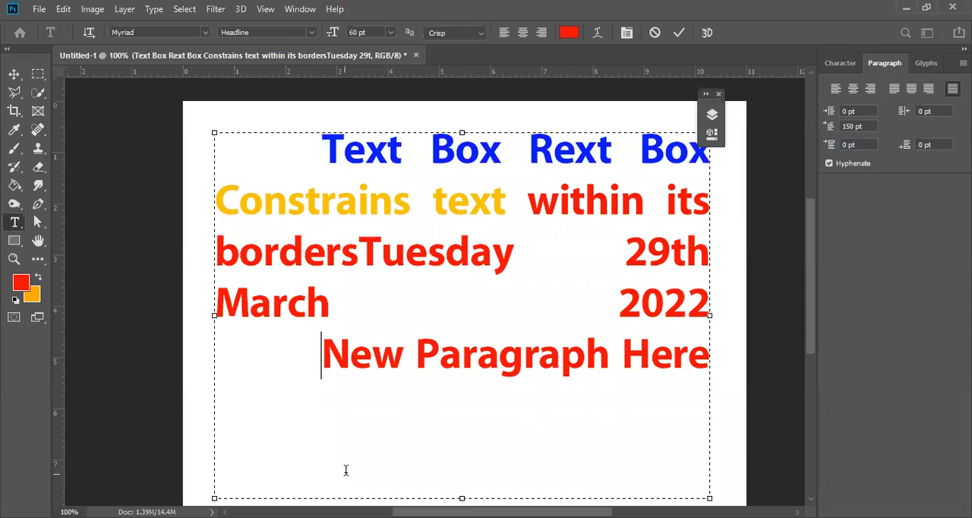
Set the space before the "New Paragraph Here" paragraph to 150 pt.
{"action": "left_click", "coordinate": [844, 146]}
{"action": "type", "text": "15"}
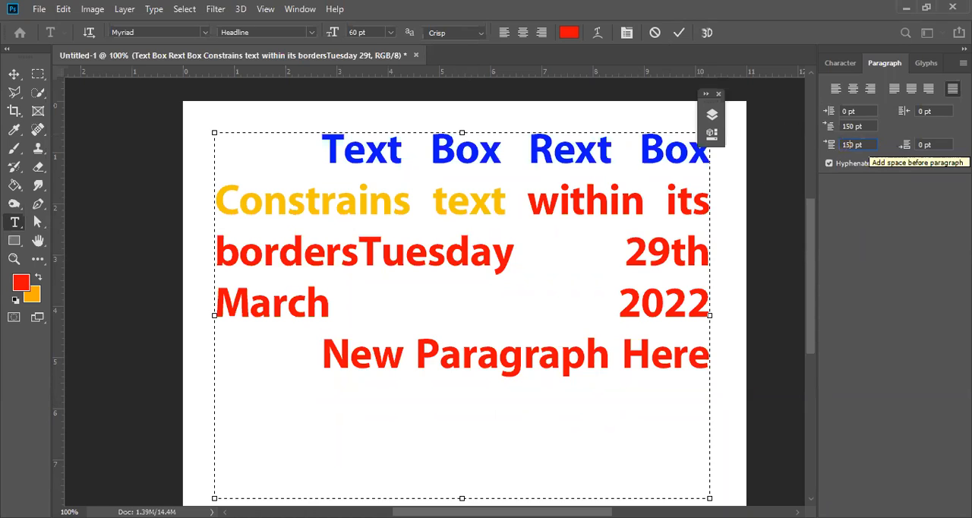
{"action": "type", "text": "0"}
{"action": "key", "text": "Return"}
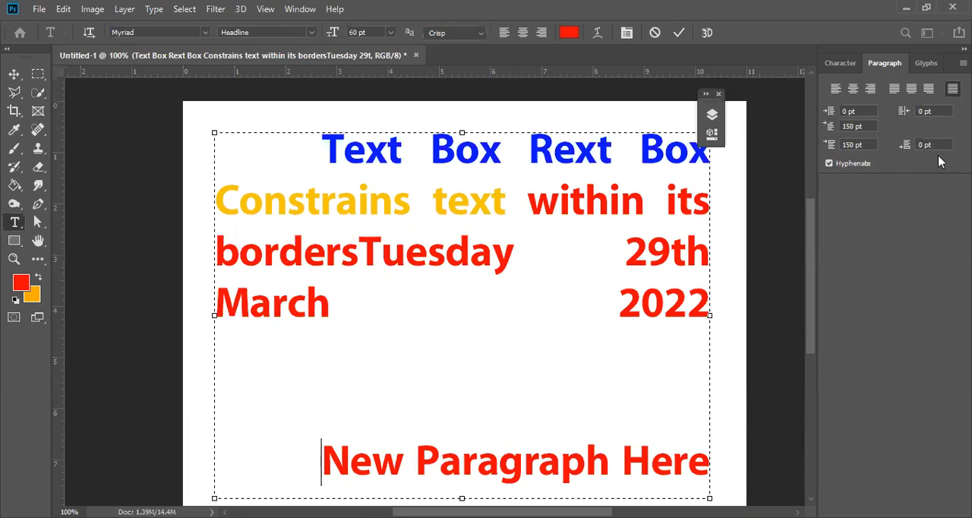
Set the new paragraph's space before to 0 pt and its space after to 150 pt, and commit the edit.
{"action": "left_click", "coordinate": [493, 255]}
{"action": "left_click_drag", "start_coordinate": [851, 144], "coordinate": [798, 144]}
{"action": "type", "text": "0"}
{"action": "key", "text": "Return"}
{"action": "left_click_drag", "start_coordinate": [927, 146], "coordinate": [922, 145]}
{"action": "type", "text": "10"}
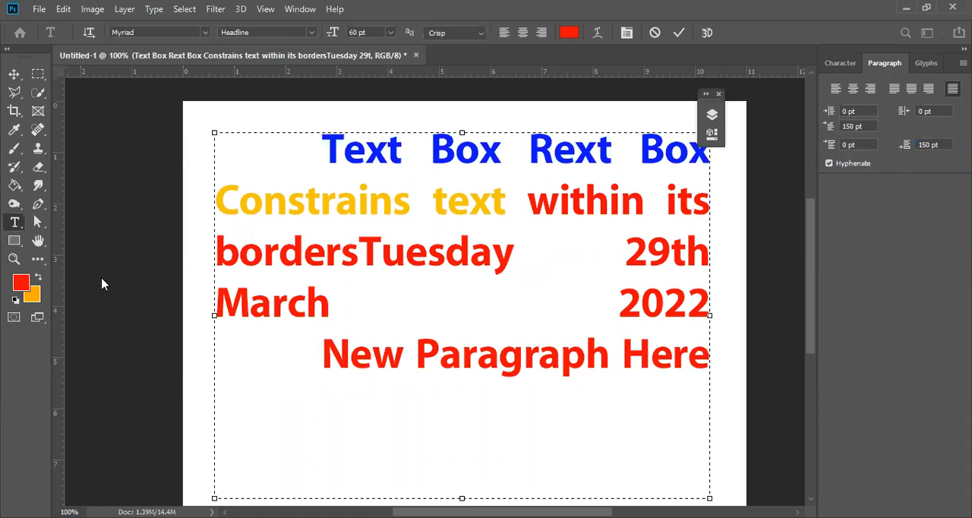
{"action": "left_click", "coordinate": [679, 34]}
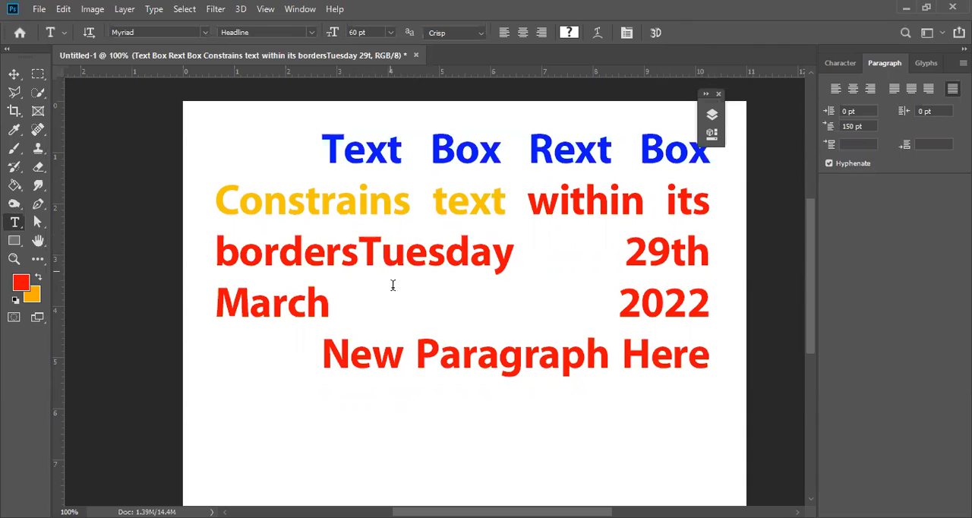
Remove and reinsert the paragraph break between "2022" and "New Paragraph Here".
{"action": "left_click", "coordinate": [547, 334]}
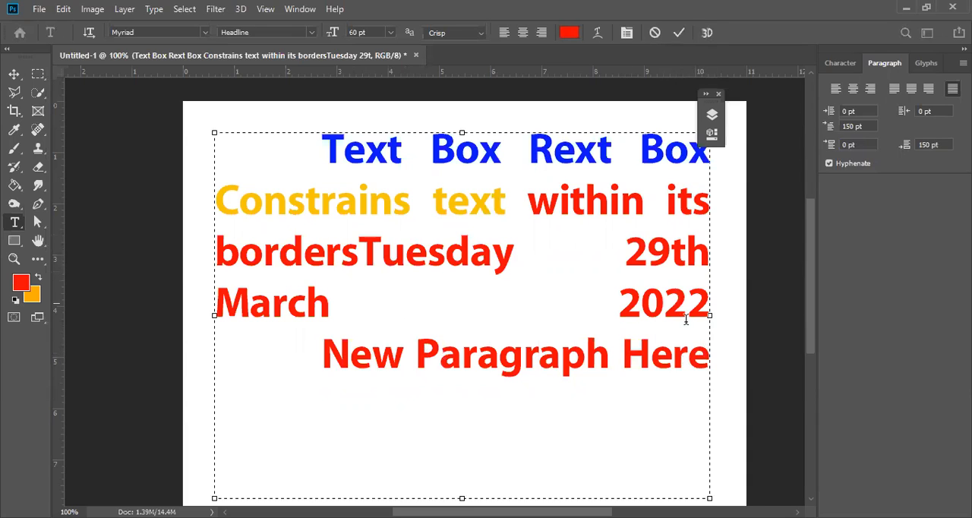
{"action": "left_click", "coordinate": [323, 347]}
{"action": "key", "text": "Up"}
{"action": "key", "text": "Delete"}
{"action": "key", "text": "Return"}
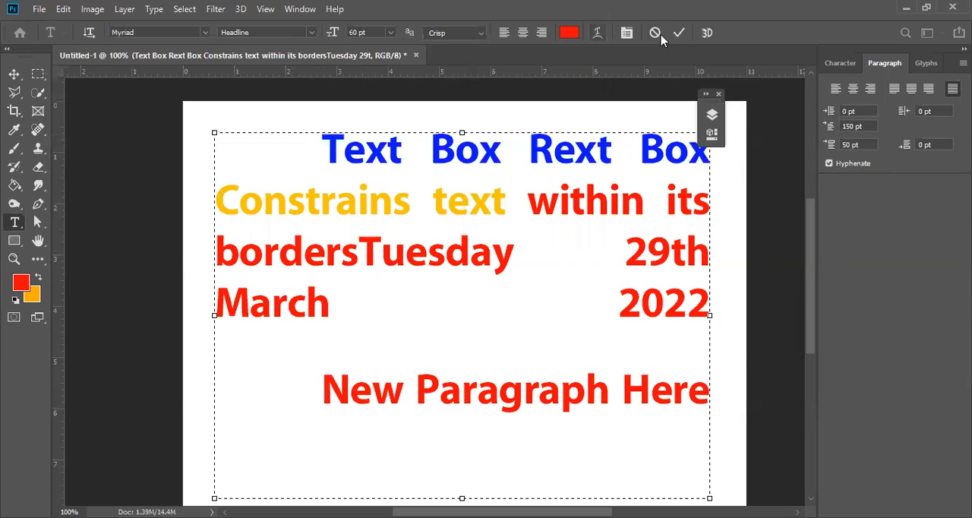
Set the whole text layer's space before and first-line indent to 0 pt and left-align its paragraphs.
{"action": "left_click", "coordinate": [866, 145]}
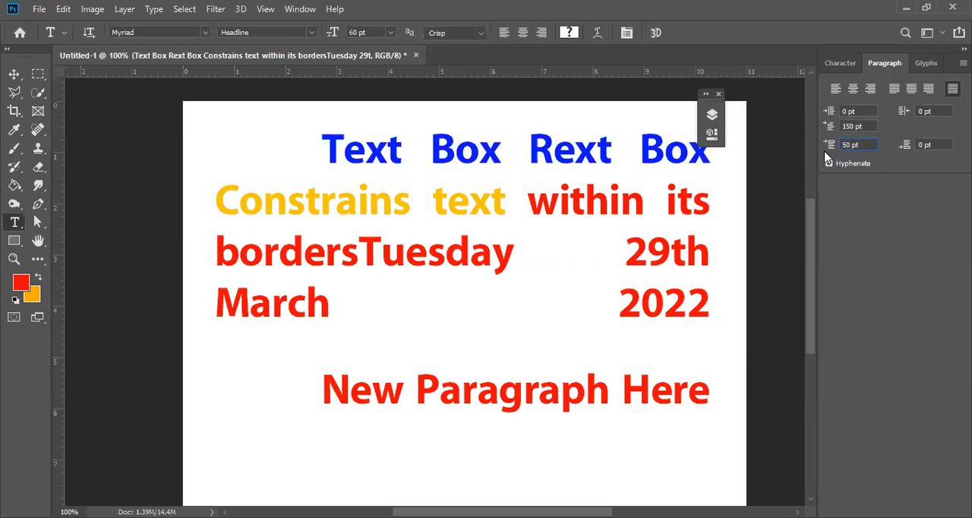
{"action": "left_click_drag", "start_coordinate": [854, 127], "coordinate": [807, 117]}
{"action": "type", "text": "0"}
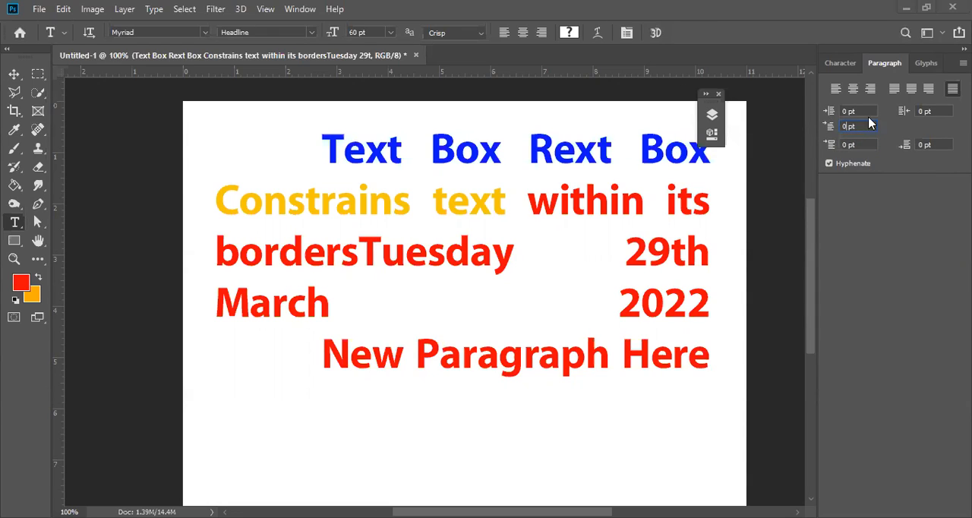
{"action": "left_click", "coordinate": [836, 89]}
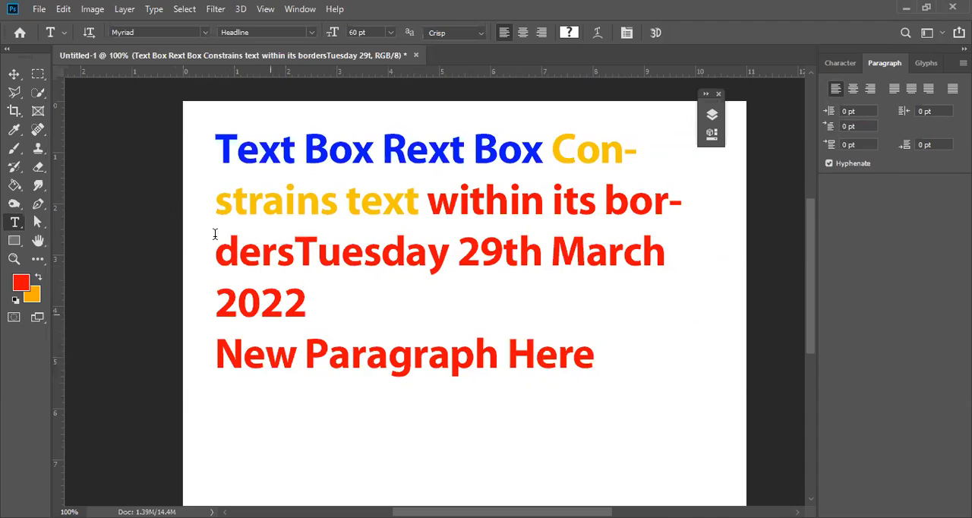
With the Move tool active, set the text layer's space after paragraph to 100 pt.
{"action": "left_click", "coordinate": [13, 74]}
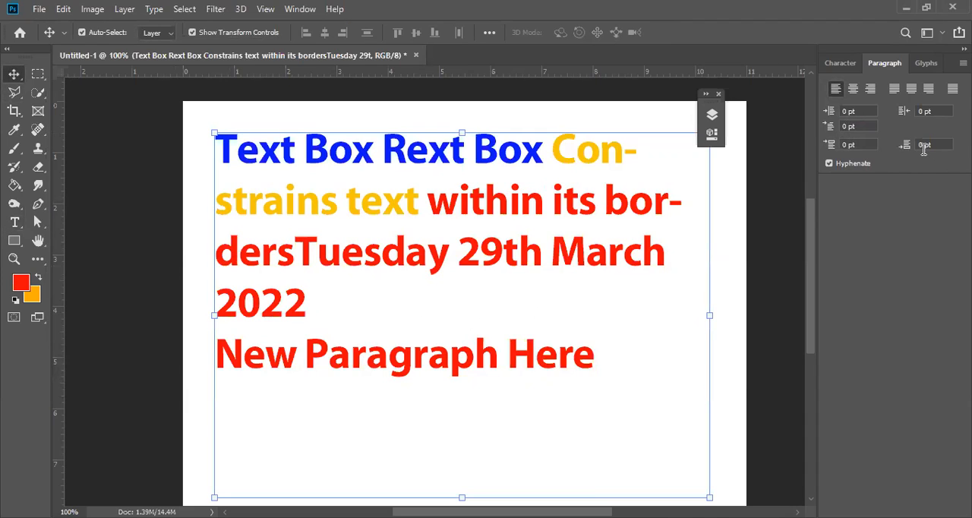
{"action": "type", "text": "10"}
{"action": "key", "text": "Return"}
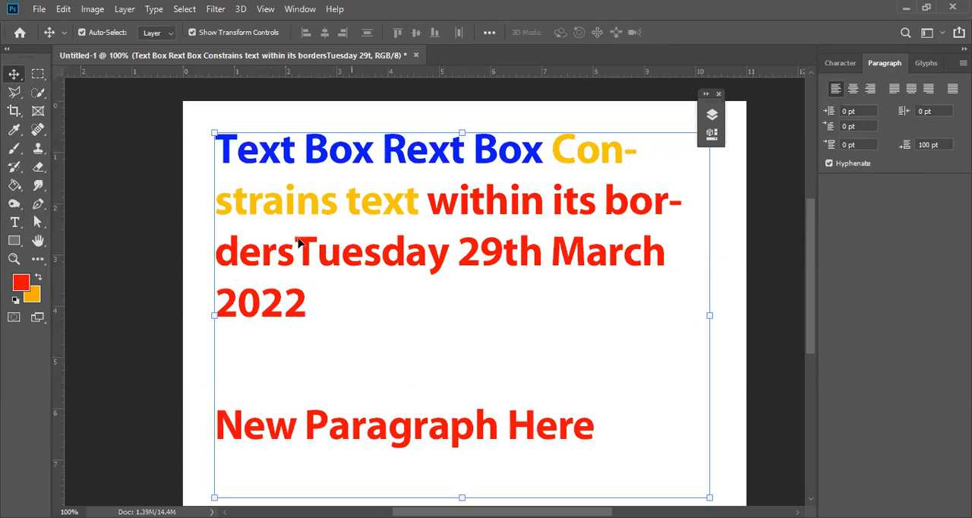
Set the text layer's space after paragraph to 0 pt and its space before paragraph to 100 pt.
{"action": "double_click", "coordinate": [928, 144]}
{"action": "type", "text": "0"}
{"action": "key", "text": "Return"}
{"action": "left_click", "coordinate": [847, 144]}
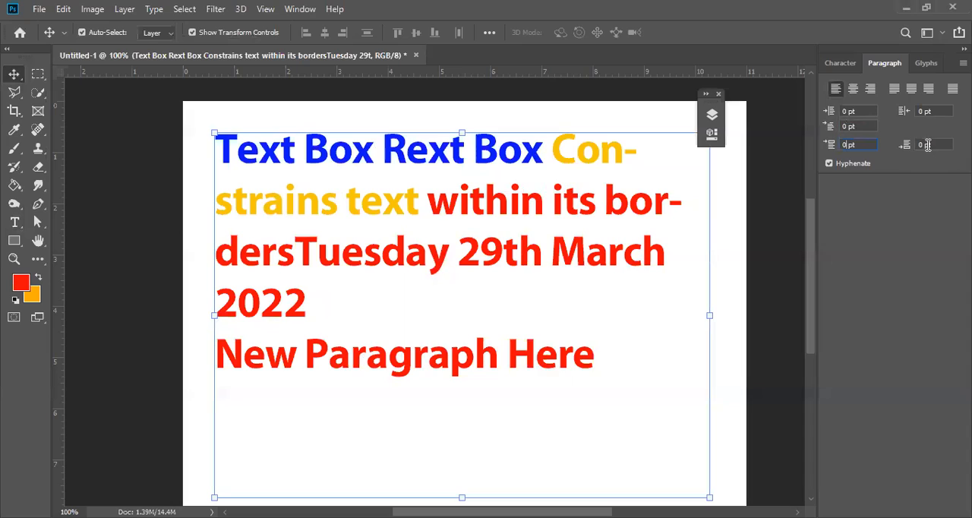
{"action": "type", "text": "10"}
{"action": "key", "text": "Return"}
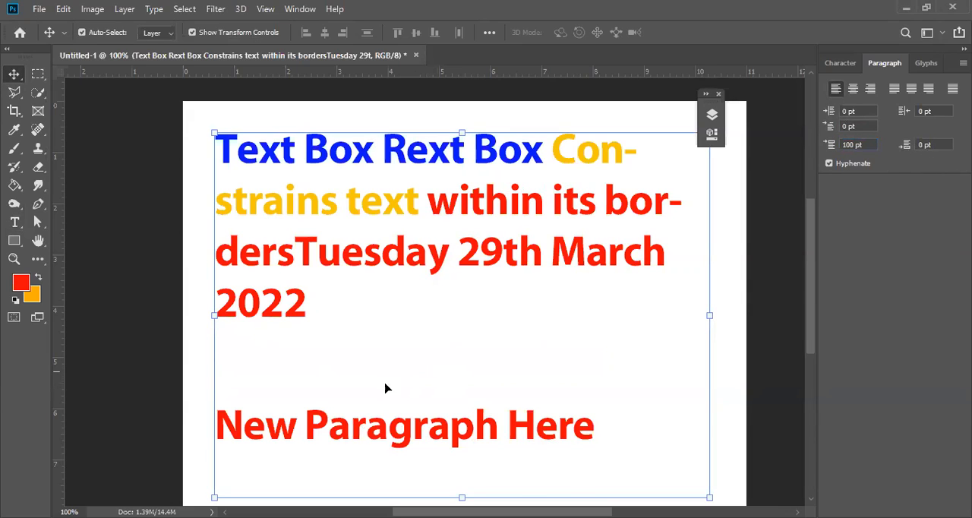
Scale the text layer down proportionally to 93.25% and commit the transform.
{"action": "left_click", "coordinate": [843, 146]}
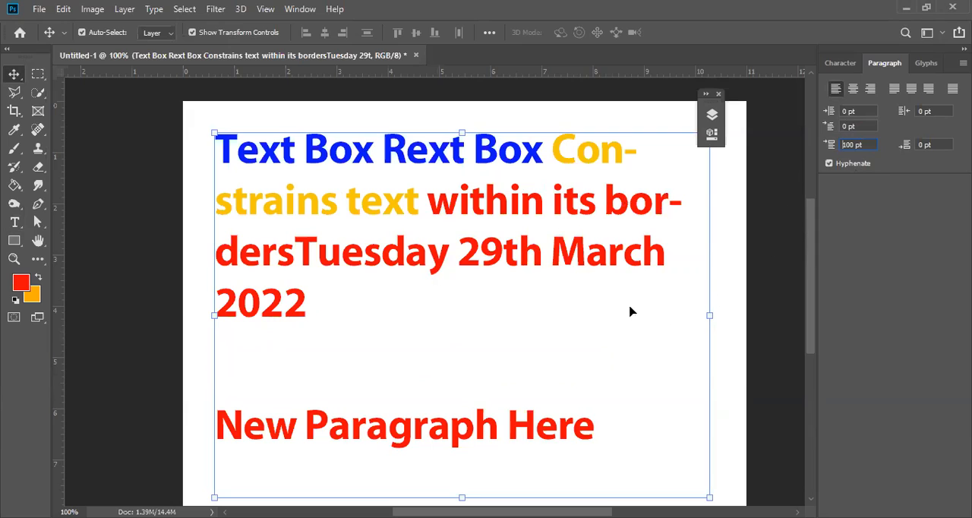
{"action": "left_click_drag", "start_coordinate": [712, 315], "coordinate": [600, 183]}
{"action": "left_click", "coordinate": [685, 34]}
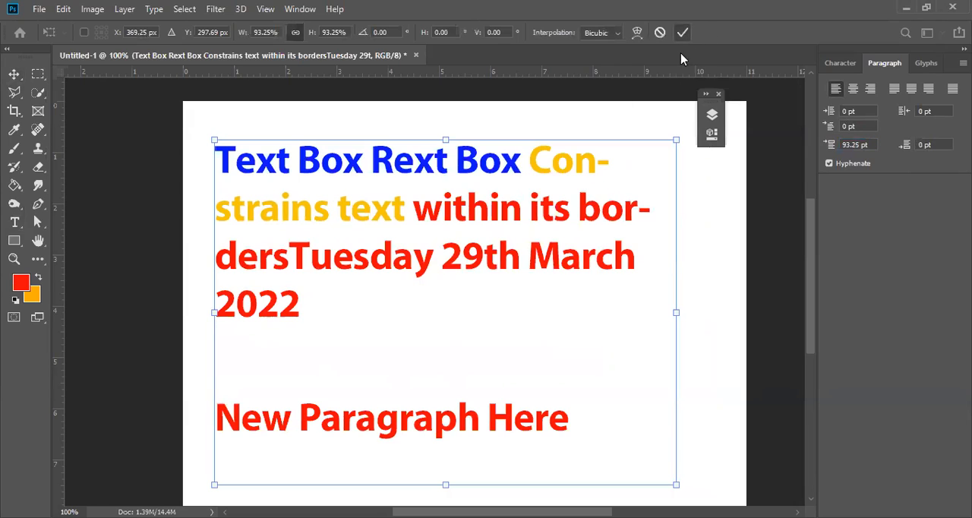
With the Type tool in the first paragraph, toggle its hyphenation off and on, leaving it turned off.
{"action": "left_click", "coordinate": [14, 221]}
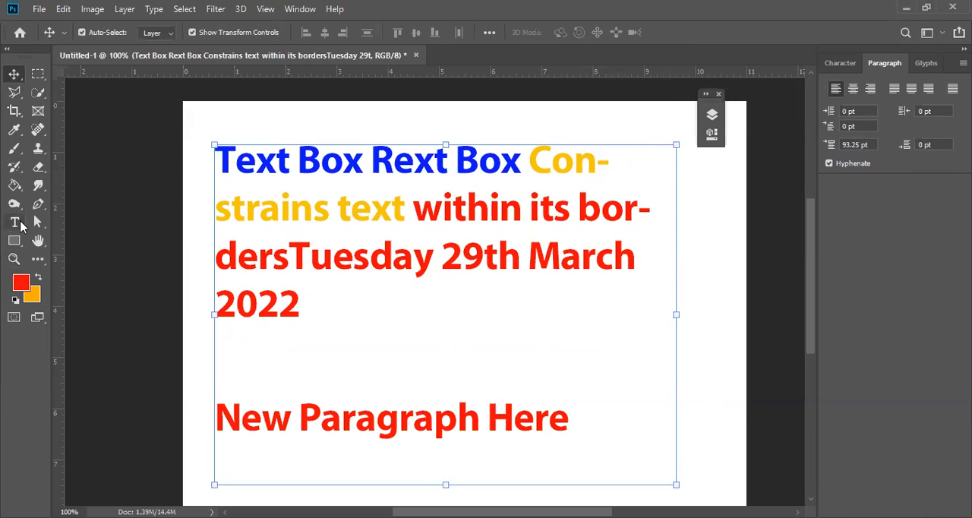
{"action": "left_click", "coordinate": [552, 161]}
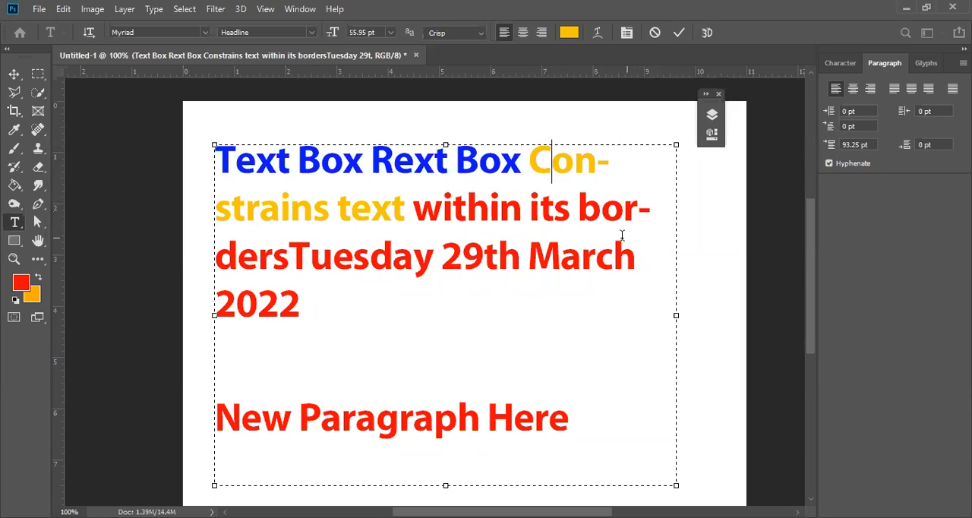
{"action": "left_click", "coordinate": [829, 164]}
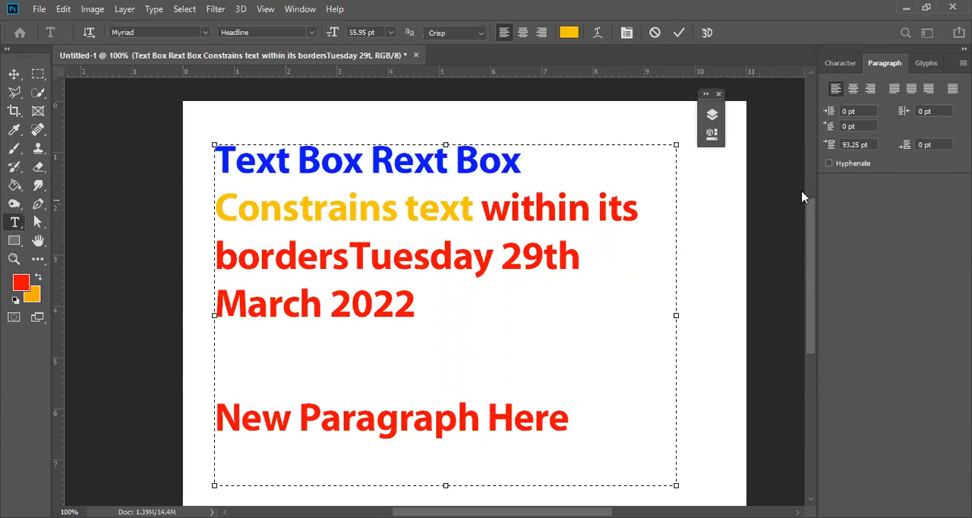
{"action": "left_click", "coordinate": [829, 165]}
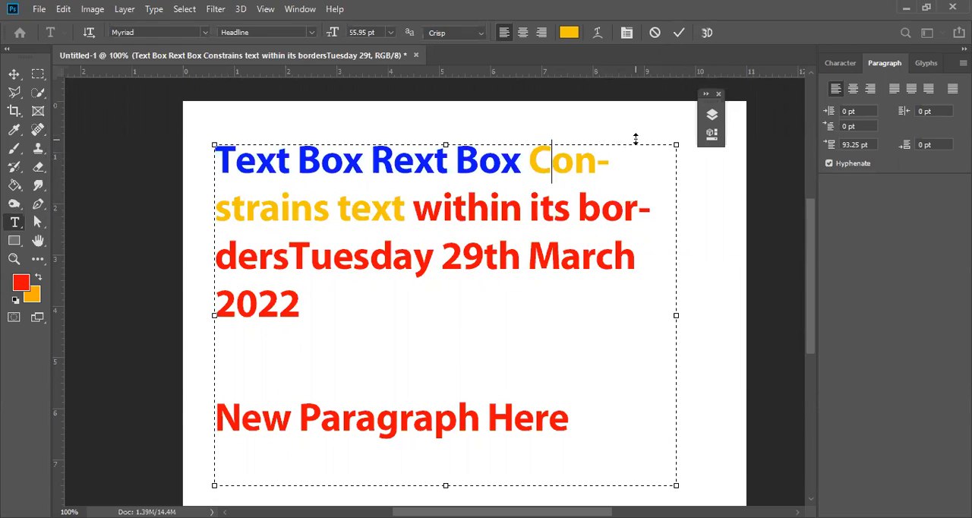
{"action": "left_click", "coordinate": [829, 164]}
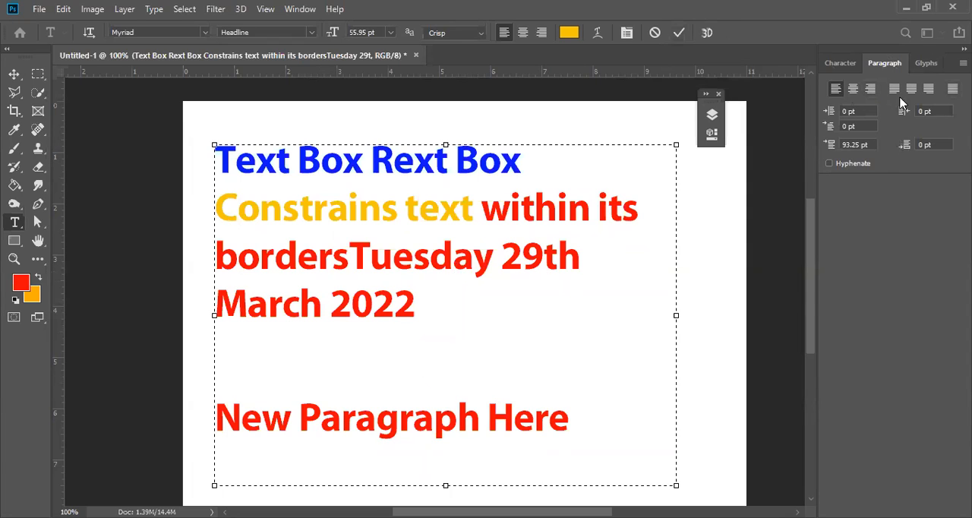
{"action": "left_click", "coordinate": [849, 64]}
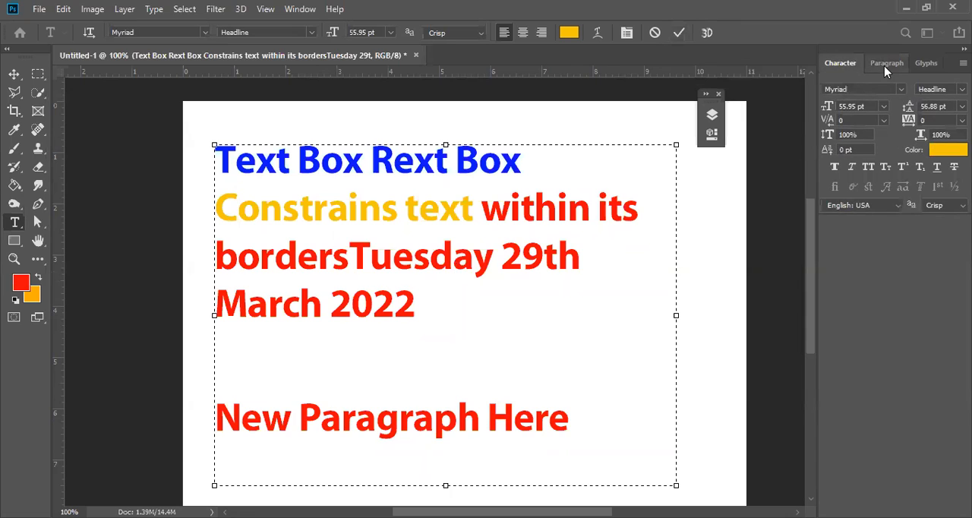
{"action": "left_click", "coordinate": [884, 65]}
{"action": "left_click", "coordinate": [845, 66]}
{"action": "left_click", "coordinate": [886, 67]}
{"action": "left_click", "coordinate": [849, 65]}
{"action": "left_click", "coordinate": [881, 63]}
{"action": "left_click", "coordinate": [850, 65]}
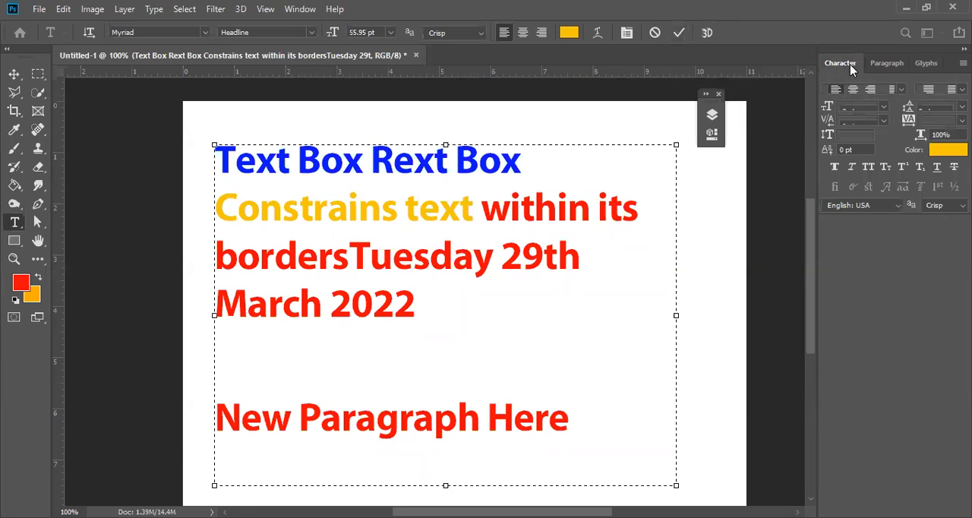
{"action": "left_click", "coordinate": [889, 66]}
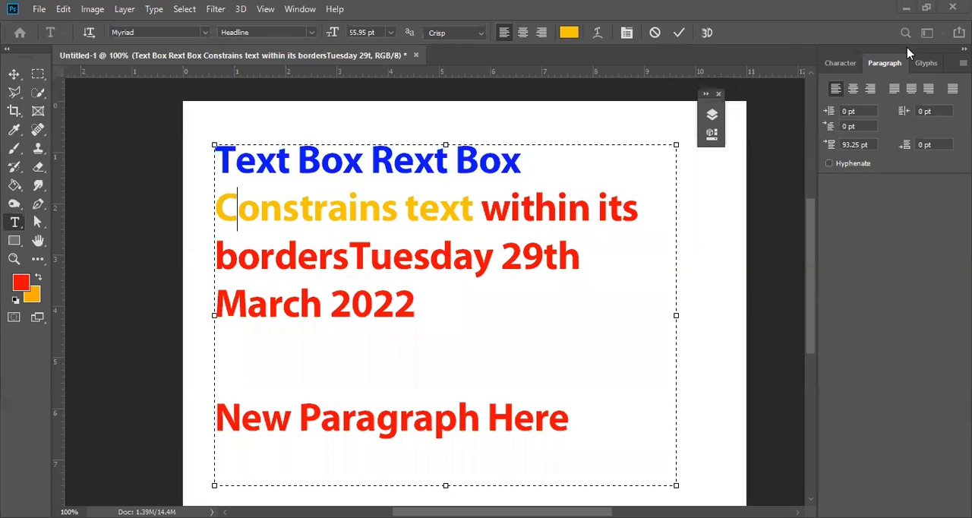
Browse the entire glyph set of the Helvetica Neue Condensed Black font.
{"action": "left_click", "coordinate": [928, 69]}
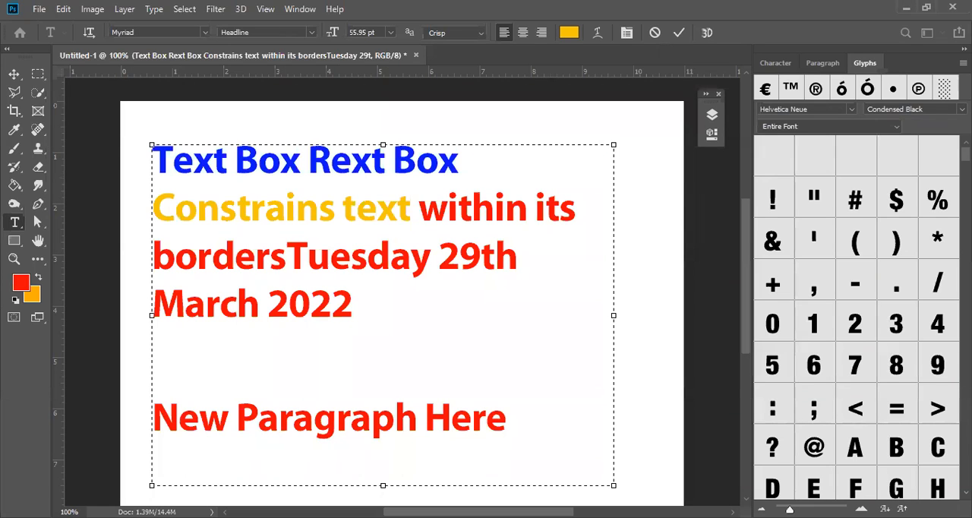
{"action": "scroll", "coordinate": [858, 319], "scroll_direction": "down", "scroll_amount": 15}
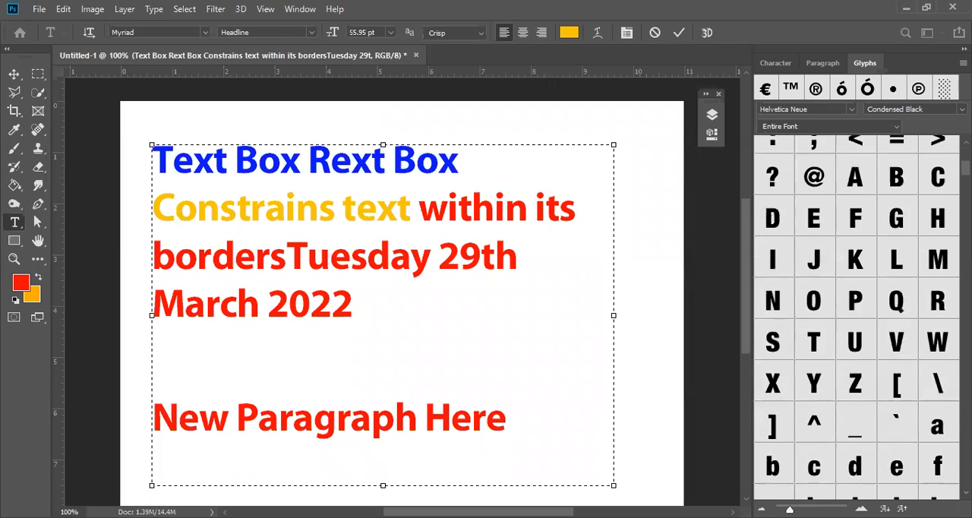
{"action": "scroll", "coordinate": [859, 319], "scroll_direction": "down", "scroll_amount": 15}
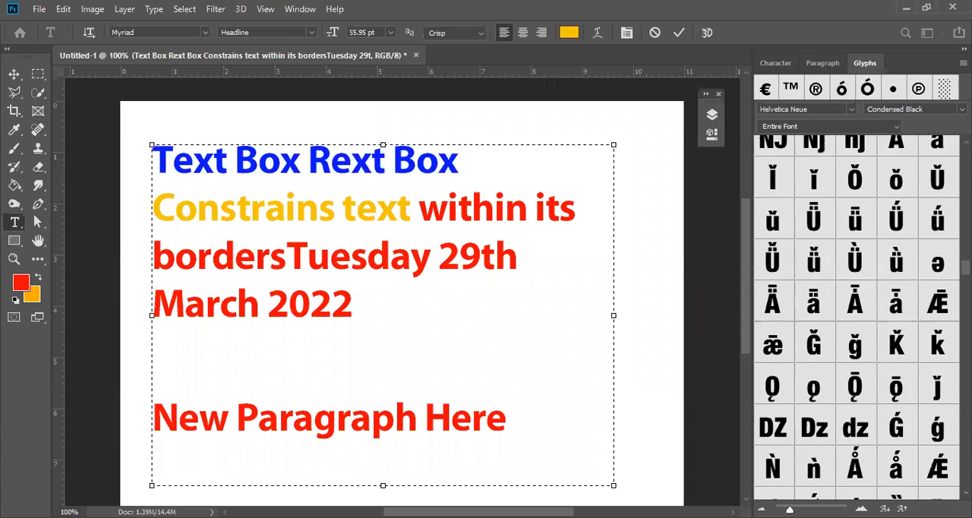
{"action": "scroll", "coordinate": [858, 319], "scroll_direction": "down", "scroll_amount": 15}
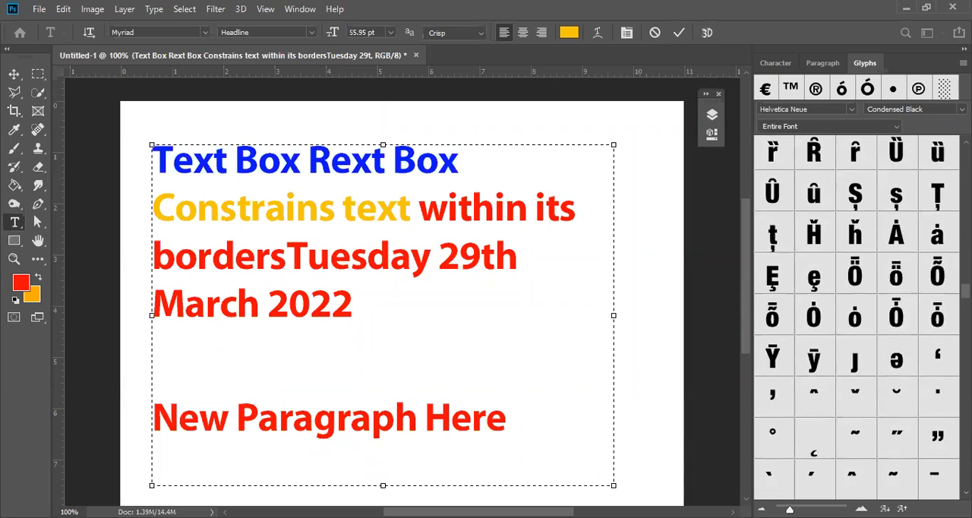
{"action": "scroll", "coordinate": [858, 319], "scroll_direction": "down", "scroll_amount": 15}
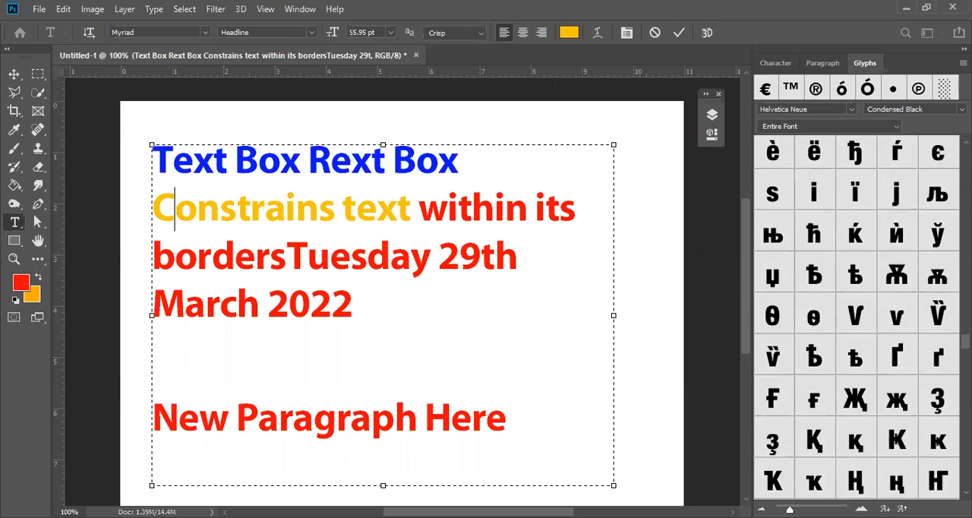
{"action": "scroll", "coordinate": [858, 319], "scroll_direction": "down", "scroll_amount": 15}
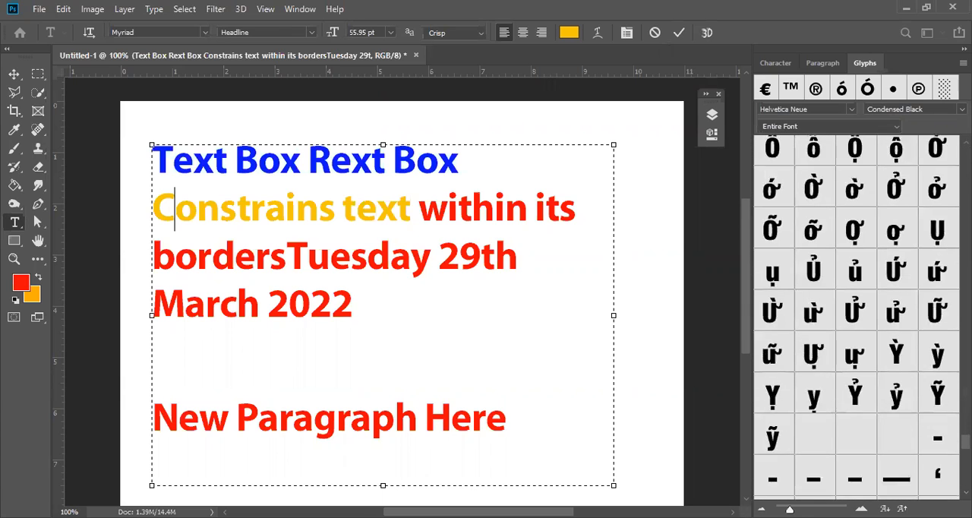
{"action": "scroll", "coordinate": [858, 319], "scroll_direction": "down", "scroll_amount": 5}
{"action": "scroll", "coordinate": [858, 319], "scroll_direction": "up", "scroll_amount": 3}
{"action": "scroll", "coordinate": [815, 324], "scroll_direction": "up", "scroll_amount": 2}
Insert the accented glyphs ú, û, ù, ì, î, é, ã and ä directly after "2022" in the text.
{"action": "left_click", "coordinate": [392, 312]}
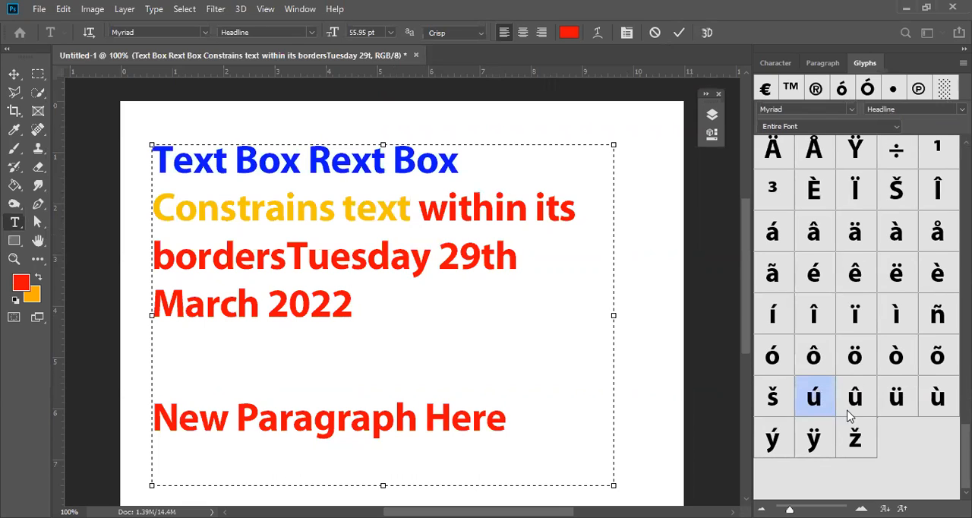
{"action": "double_click", "coordinate": [814, 399]}
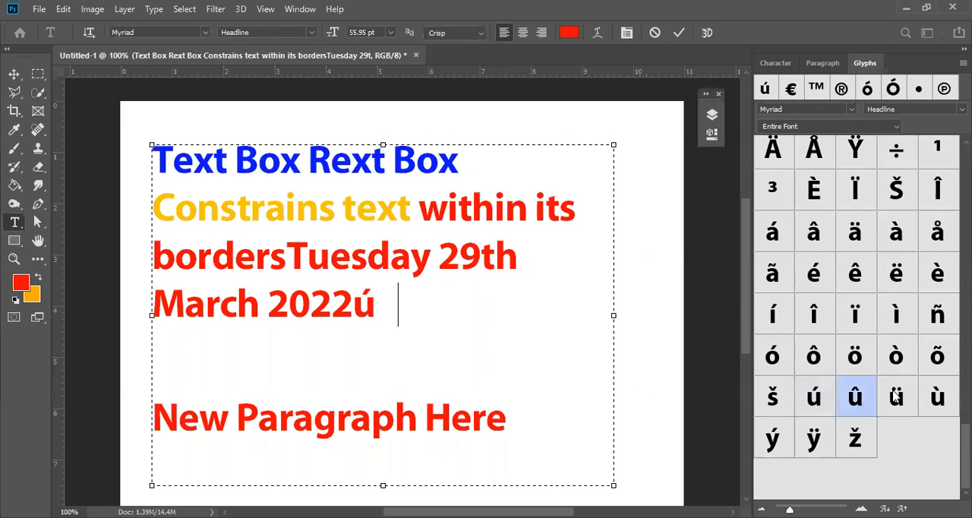
{"action": "double_click", "coordinate": [861, 400]}
{"action": "left_click", "coordinate": [938, 398]}
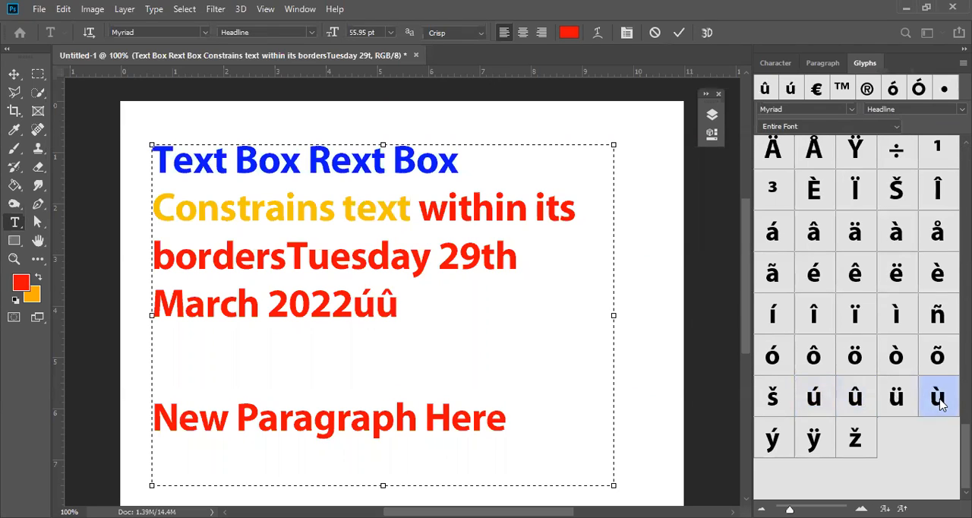
{"action": "double_click", "coordinate": [883, 323]}
{"action": "double_click", "coordinate": [807, 311]}
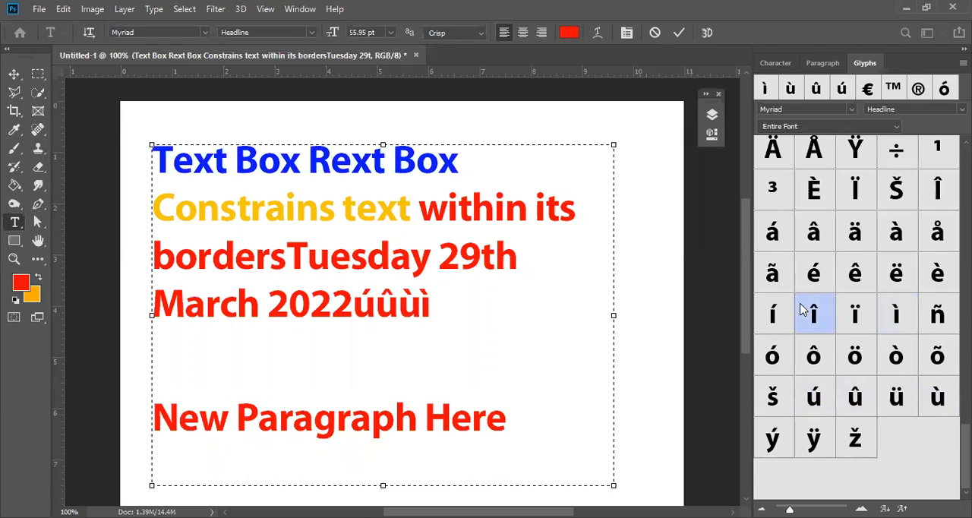
{"action": "left_click", "coordinate": [801, 273]}
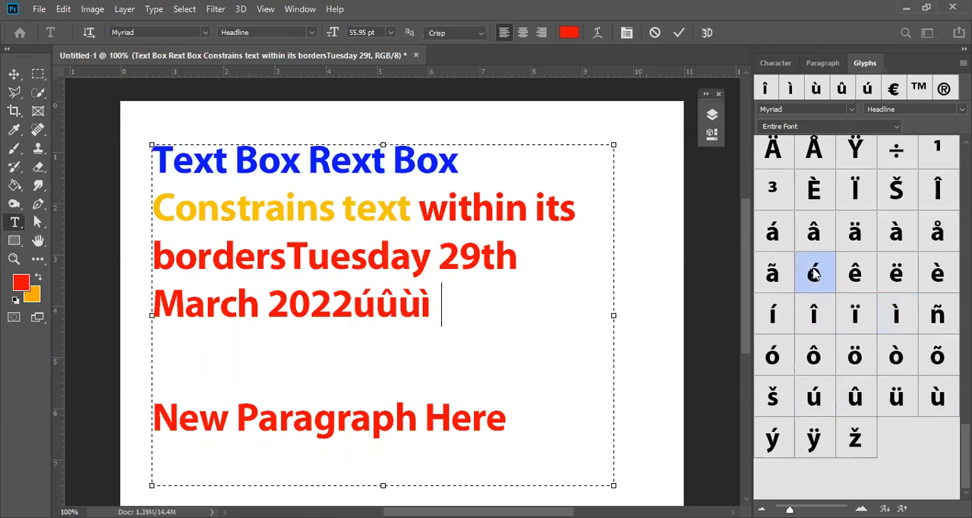
{"action": "double_click", "coordinate": [774, 275]}
{"action": "left_click", "coordinate": [846, 232]}
{"action": "double_click", "coordinate": [851, 232]}
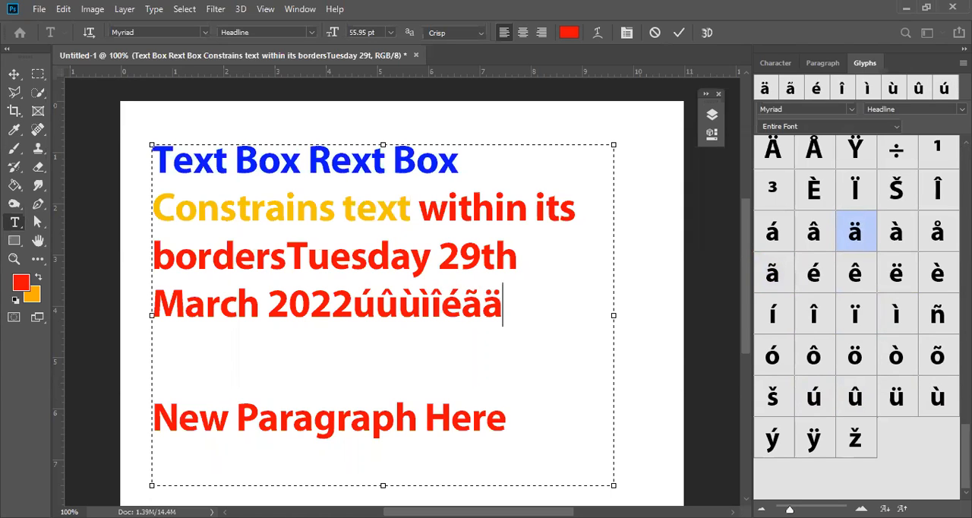
Append the copyright ©, registered ® and trademark ™ glyphs after the accented characters.
{"action": "scroll", "coordinate": [858, 317], "scroll_direction": "up", "scroll_amount": 5}
{"action": "scroll", "coordinate": [825, 428], "scroll_direction": "up", "scroll_amount": 2}
{"action": "scroll", "coordinate": [825, 427], "scroll_direction": "down", "scroll_amount": 3}
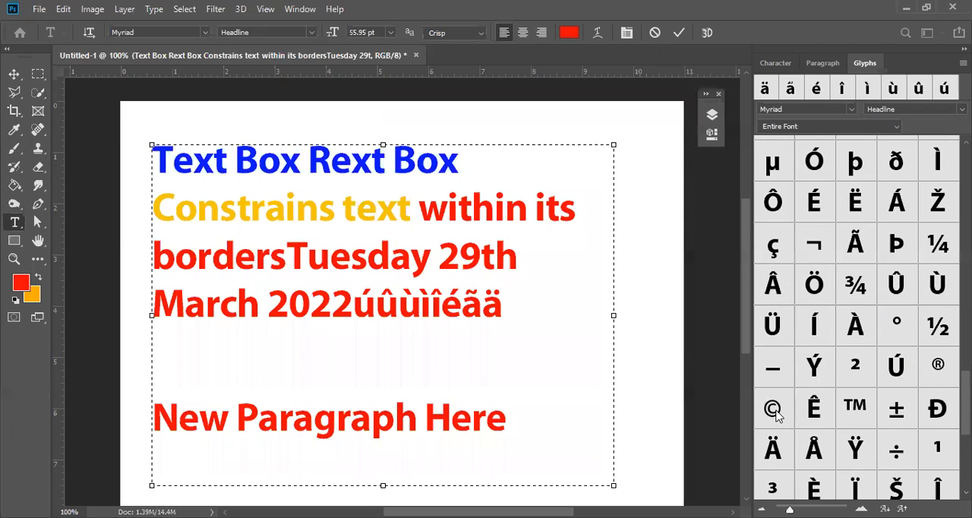
{"action": "double_click", "coordinate": [773, 409]}
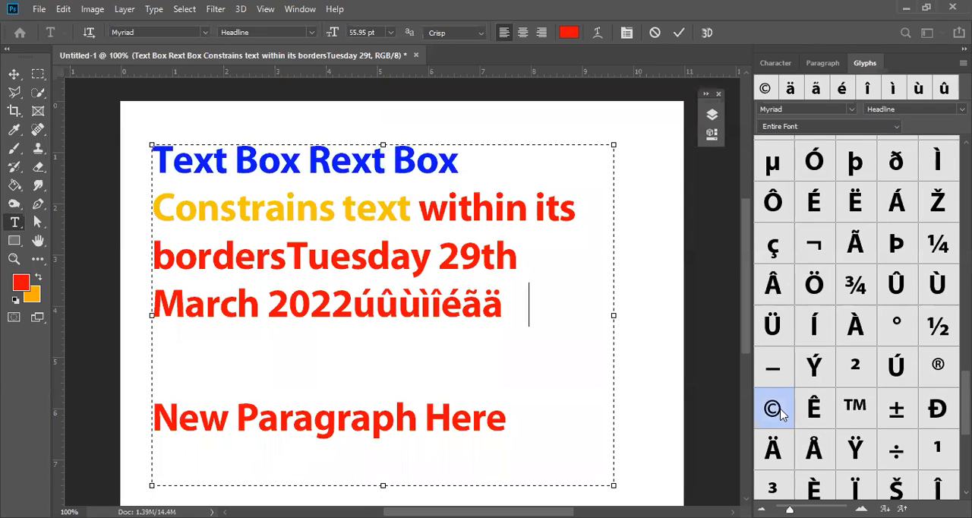
{"action": "double_click", "coordinate": [936, 370]}
{"action": "left_click", "coordinate": [872, 408]}
{"action": "double_click", "coordinate": [874, 408]}
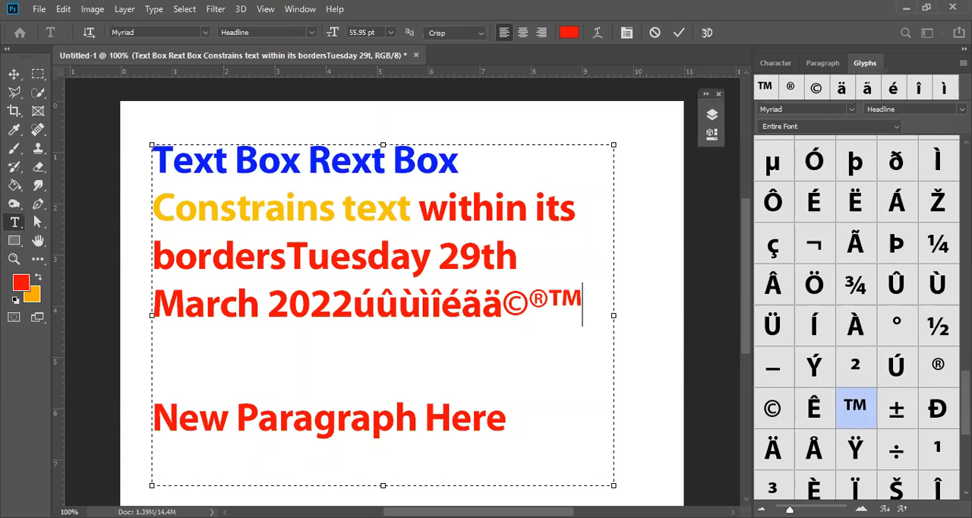
Append the glyphs œ, », …, §, £, ¢ and ¥ after the trademark symbol.
{"action": "scroll", "coordinate": [857, 318], "scroll_direction": "up", "scroll_amount": 5}
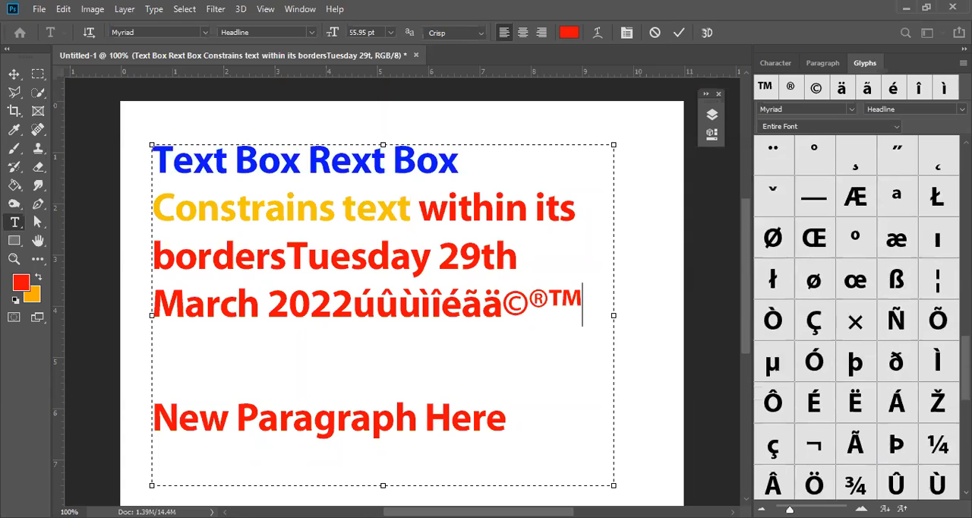
{"action": "key", "text": "Down"}
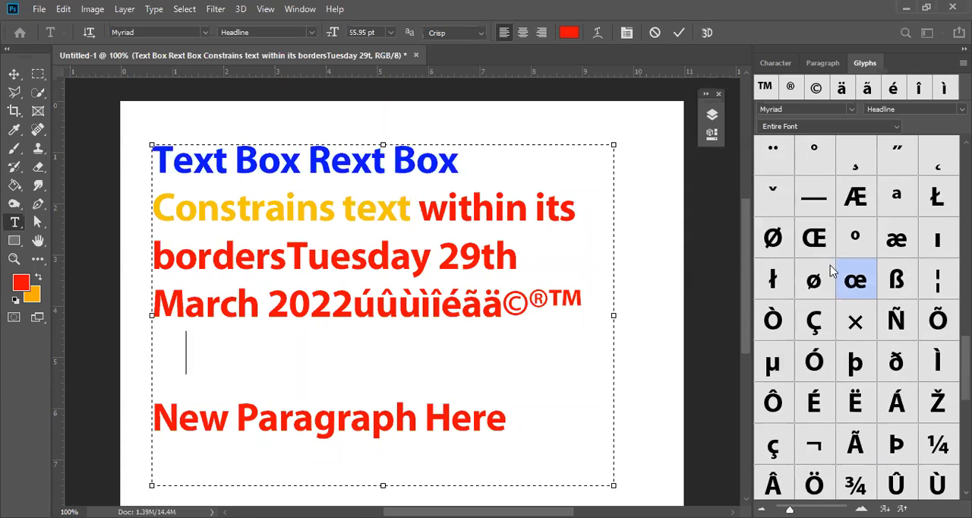
{"action": "double_click", "coordinate": [835, 271]}
{"action": "scroll", "coordinate": [857, 318], "scroll_direction": "up", "scroll_amount": 7}
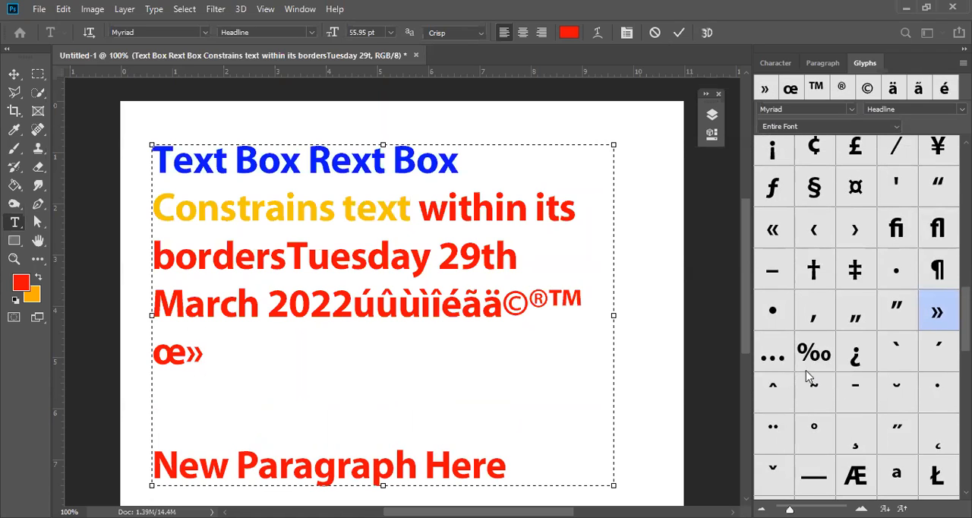
{"action": "double_click", "coordinate": [770, 357]}
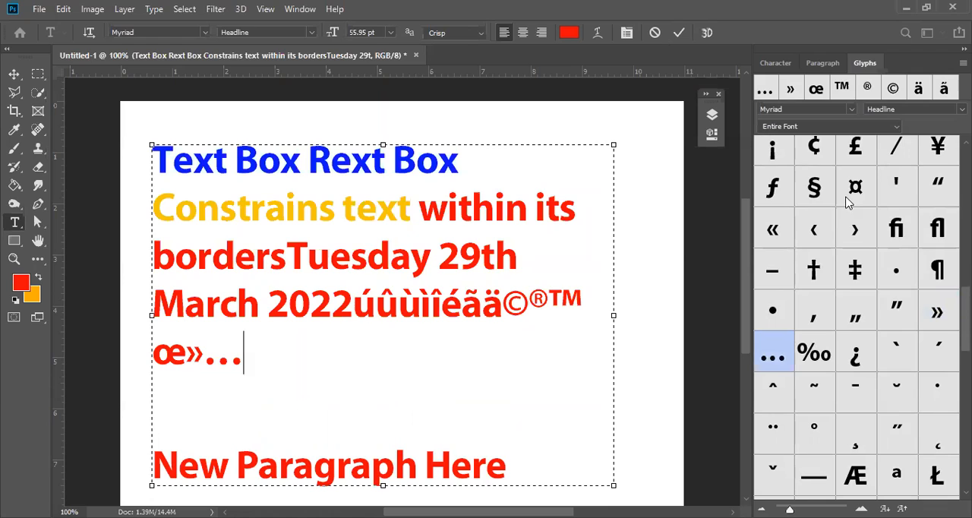
{"action": "double_click", "coordinate": [815, 186]}
{"action": "double_click", "coordinate": [845, 154]}
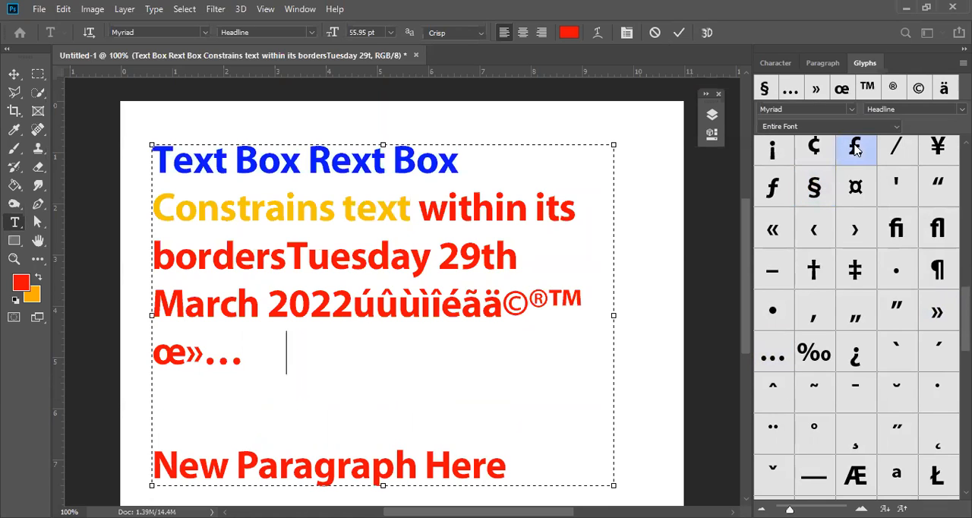
{"action": "double_click", "coordinate": [825, 151]}
{"action": "double_click", "coordinate": [938, 150]}
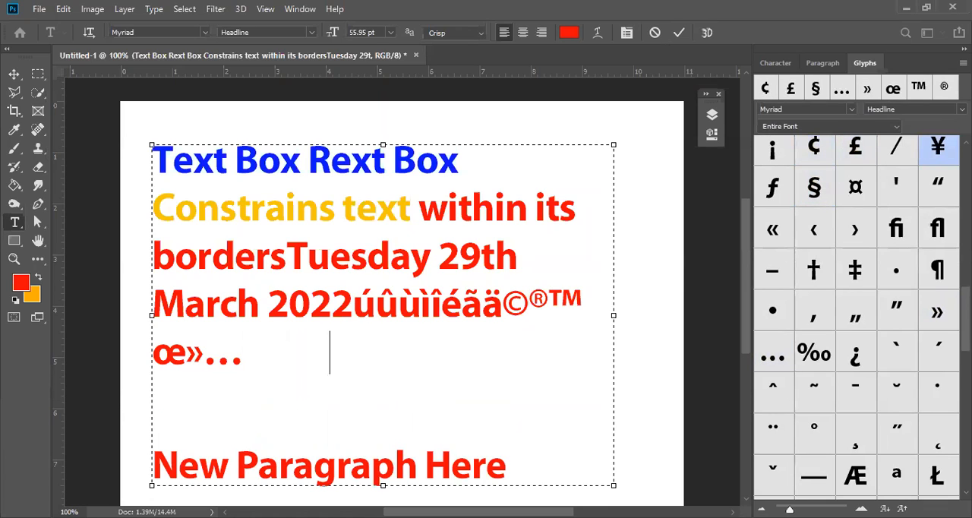
Examine the Myriad Headline glyphs in the Numbers and Currency subsets and across the entire font.
{"action": "scroll", "coordinate": [857, 317], "scroll_direction": "up", "scroll_amount": 10}
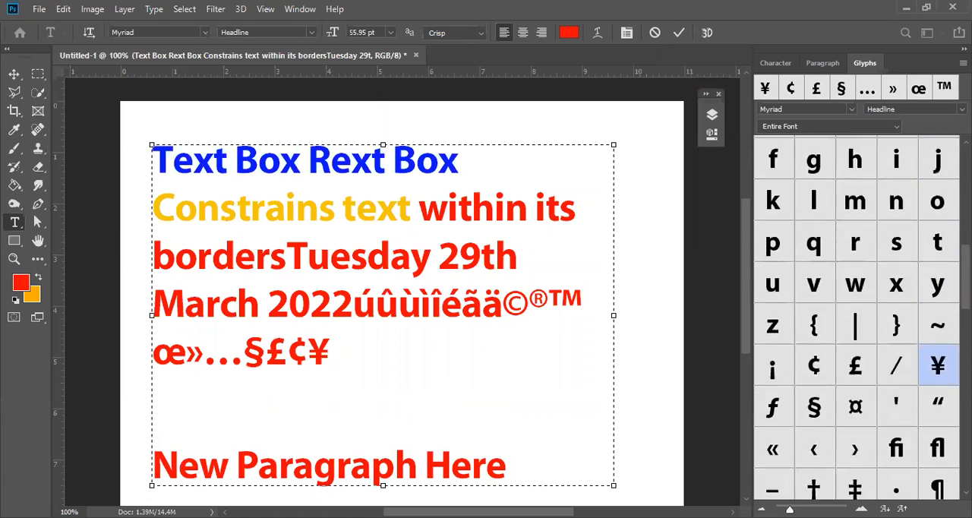
{"action": "scroll", "coordinate": [857, 317], "scroll_direction": "up", "scroll_amount": 2}
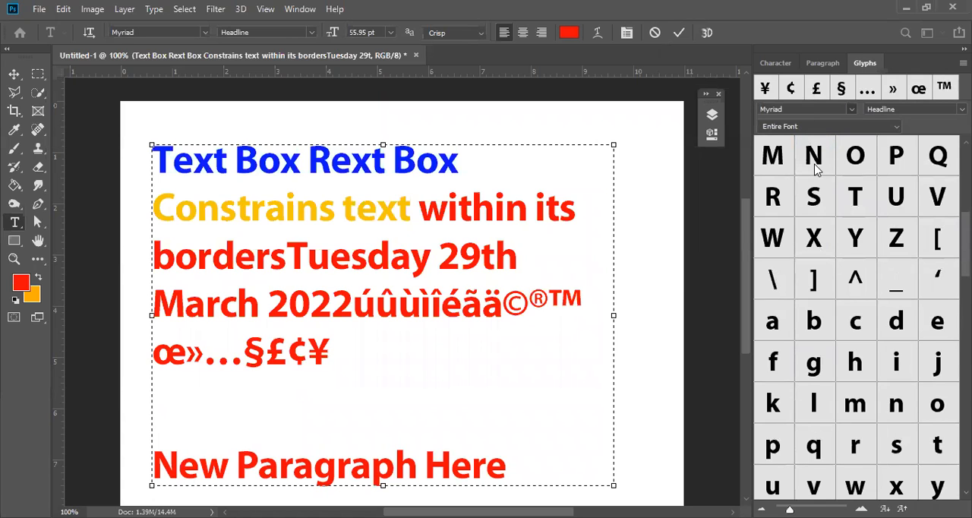
{"action": "left_click", "coordinate": [852, 109]}
{"action": "left_click", "coordinate": [877, 18]}
{"action": "left_click", "coordinate": [898, 127]}
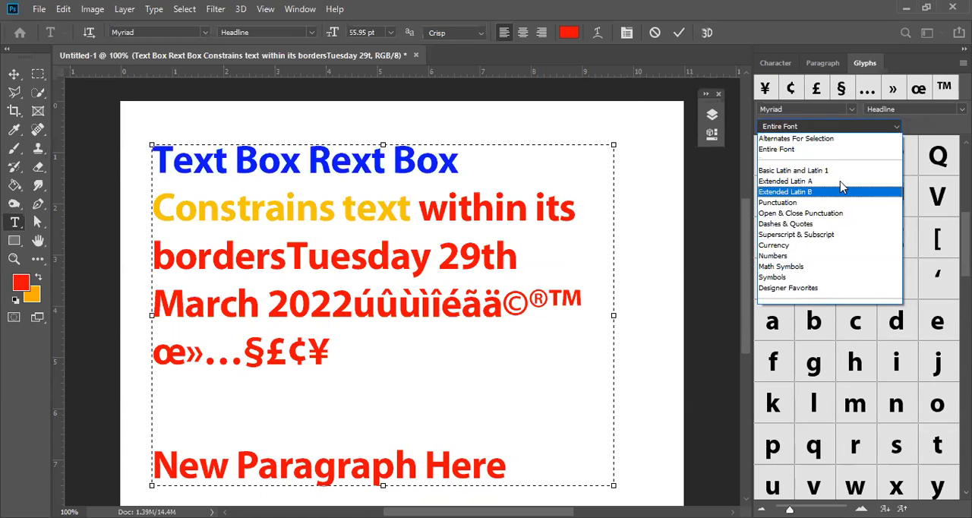
{"action": "left_click", "coordinate": [806, 256]}
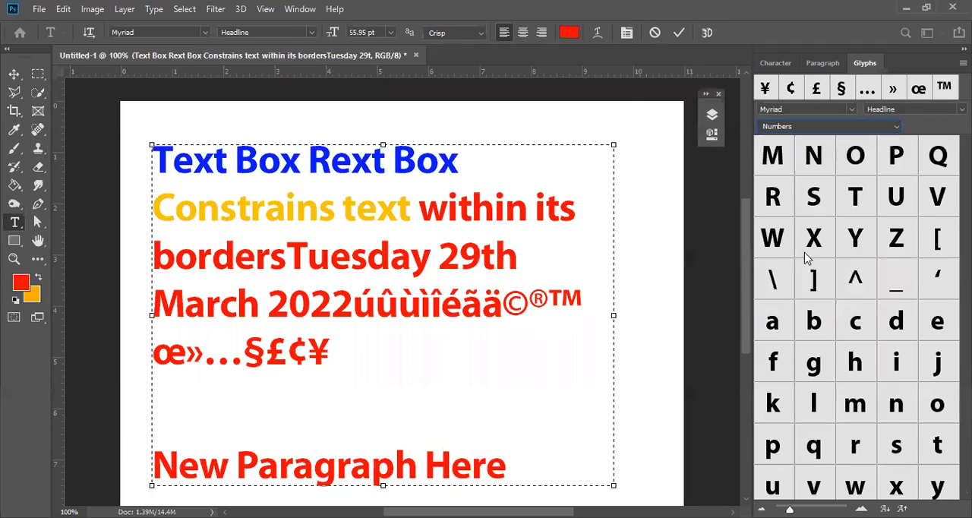
{"action": "left_click", "coordinate": [896, 127]}
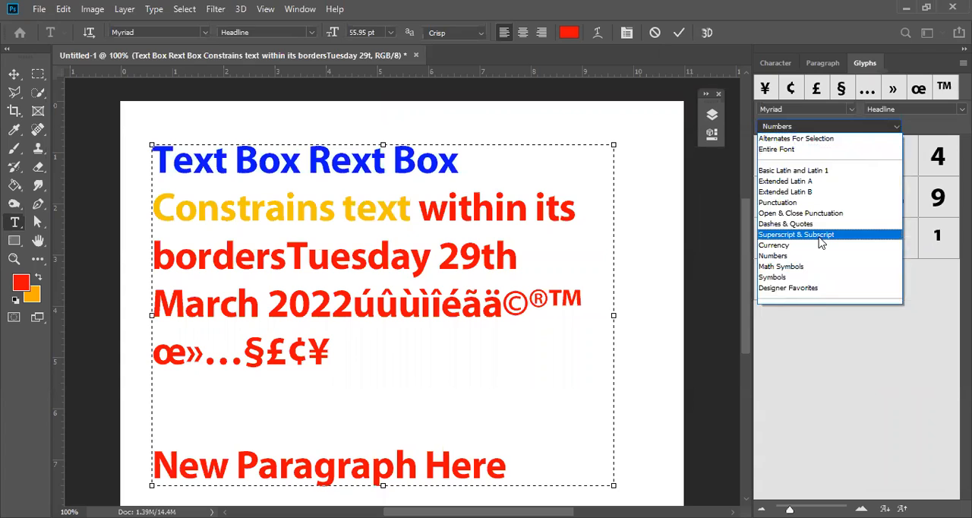
{"action": "left_click", "coordinate": [794, 251]}
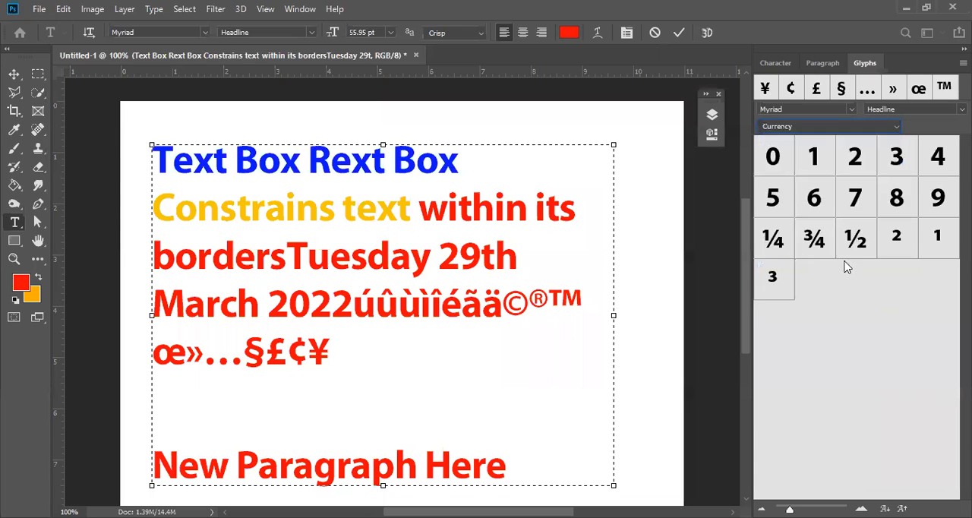
{"action": "left_click", "coordinate": [897, 127]}
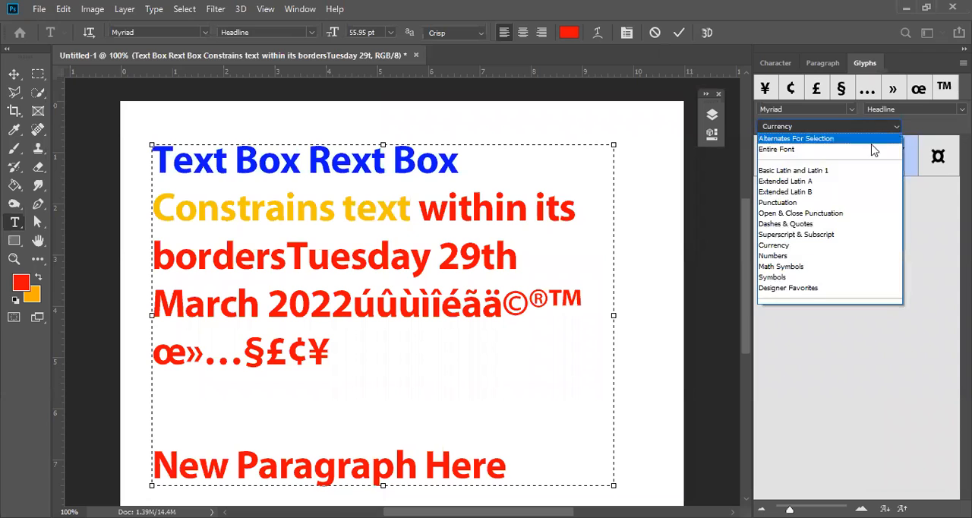
{"action": "left_click", "coordinate": [805, 149]}
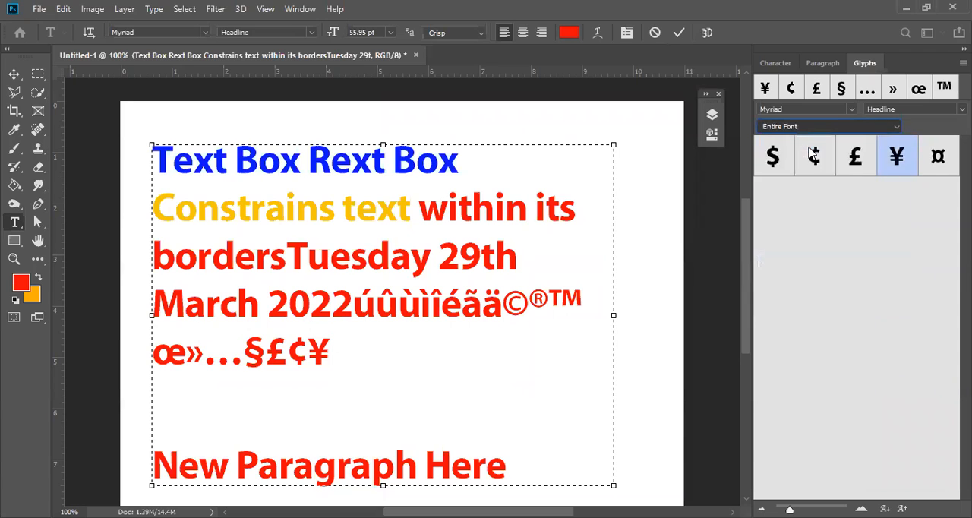
{"action": "left_click_drag", "start_coordinate": [966, 260], "coordinate": [966, 455]}
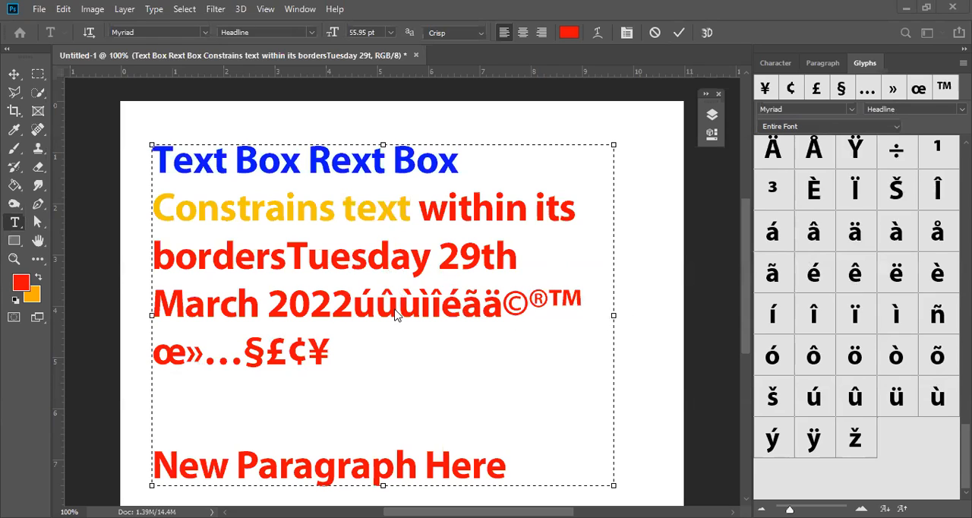
Recolor the accented characters "ûùìîé" after "2022ú" black and commit the text edit.
{"action": "left_click_drag", "start_coordinate": [367, 303], "coordinate": [460, 304]}
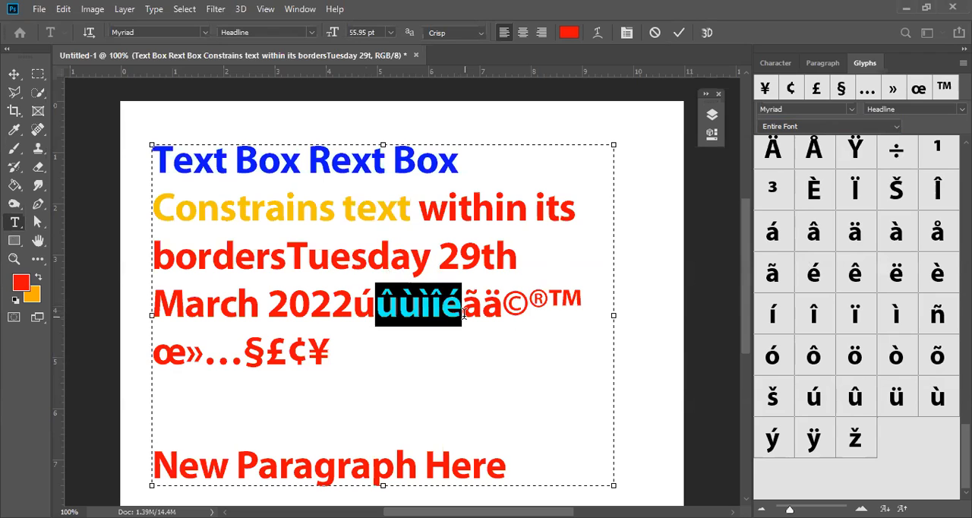
{"action": "left_click", "coordinate": [783, 65]}
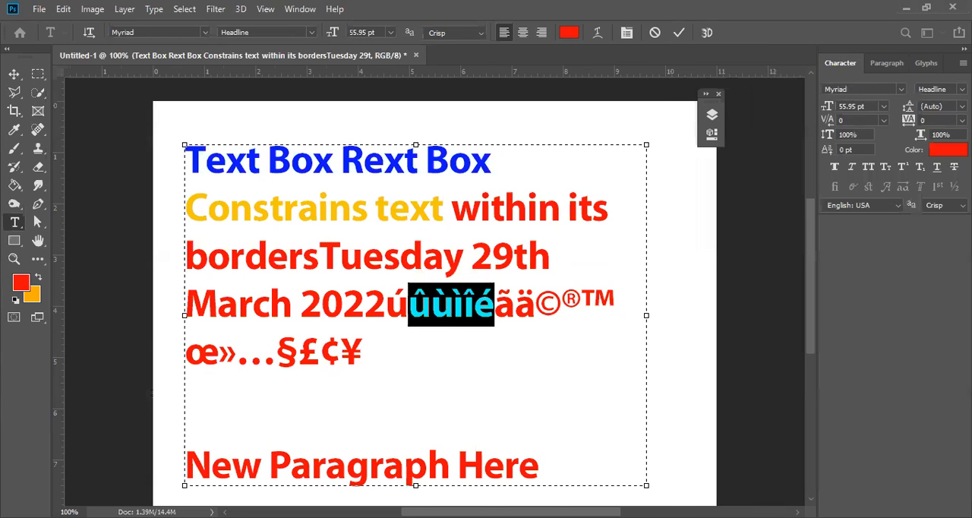
{"action": "left_click", "coordinate": [949, 150]}
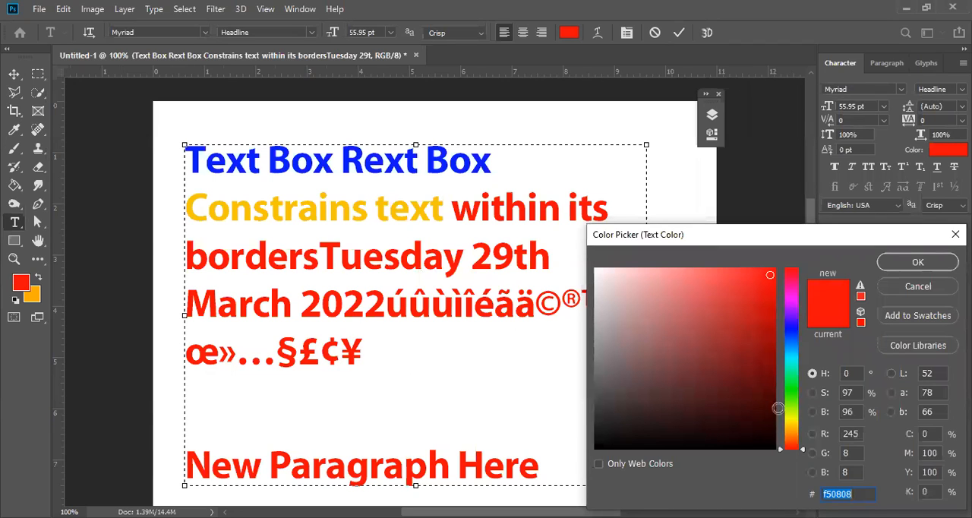
{"action": "left_click", "coordinate": [907, 262]}
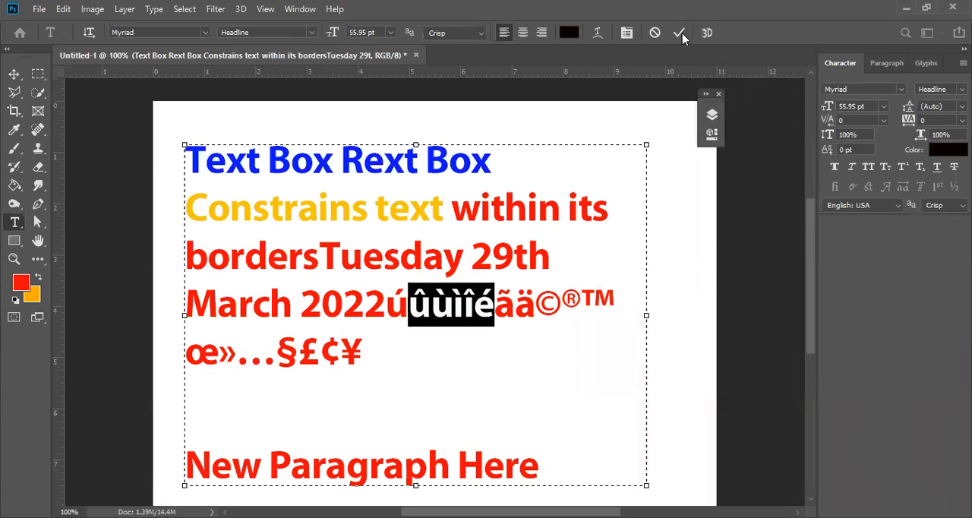
{"action": "left_click", "coordinate": [577, 191]}
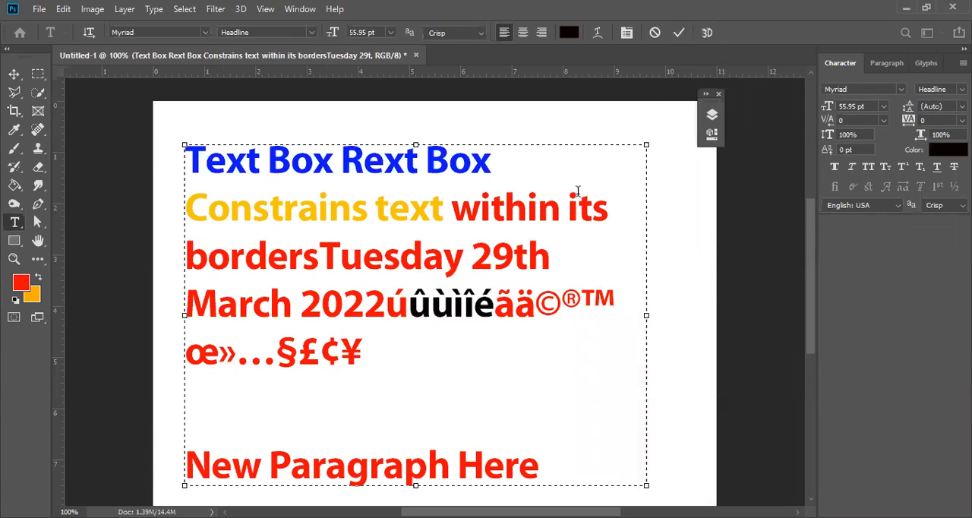
{"action": "left_click", "coordinate": [710, 317]}
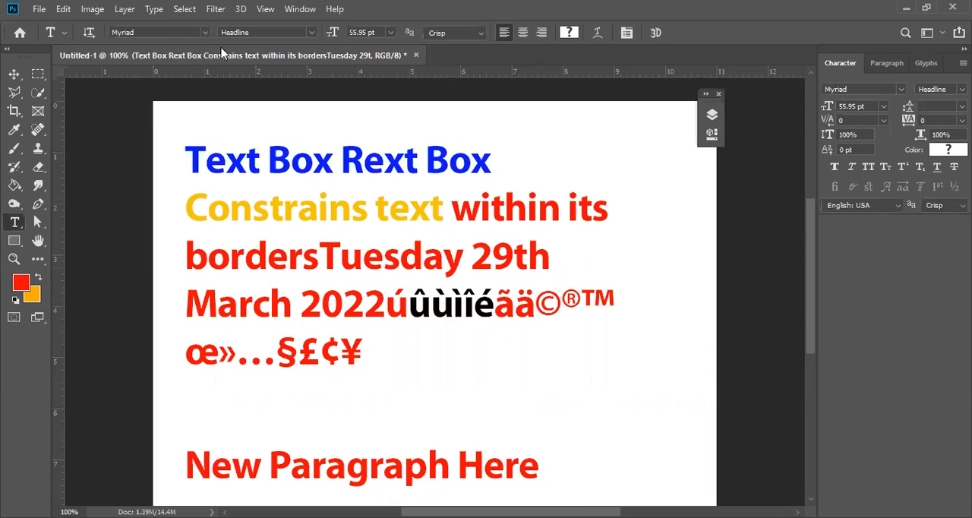
Show the "Freeform press enter…" text layer and hide the "Text Box Rext Box…" layer.
{"action": "left_click", "coordinate": [14, 74]}
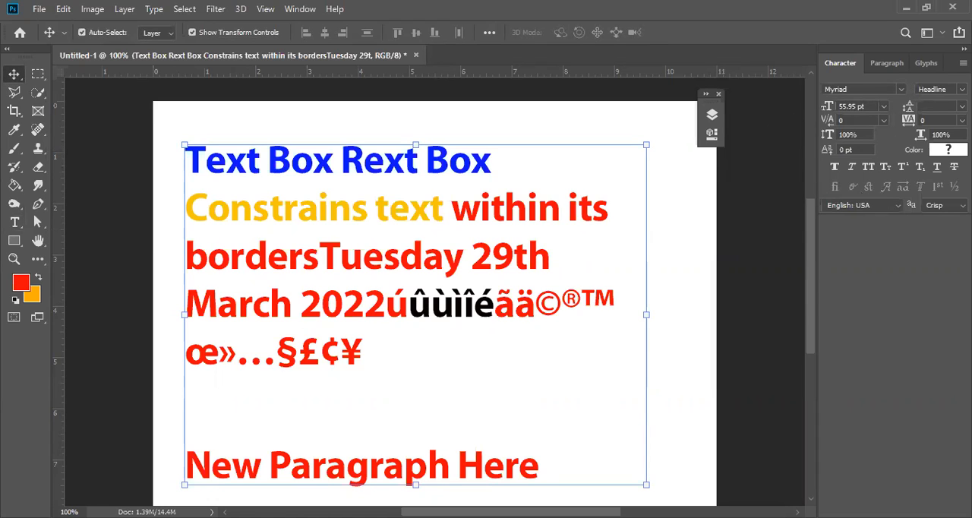
{"action": "left_click", "coordinate": [712, 114]}
{"action": "left_click", "coordinate": [506, 344]}
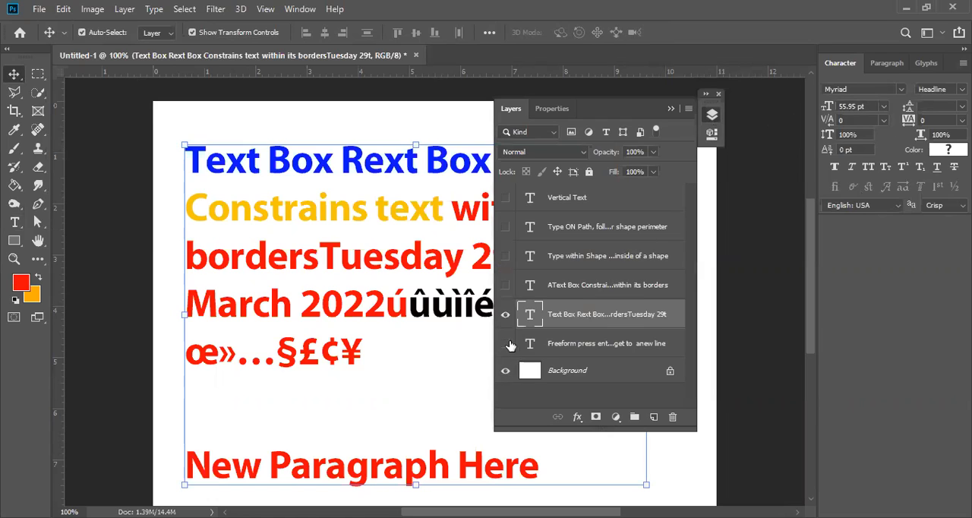
{"action": "left_click", "coordinate": [506, 314]}
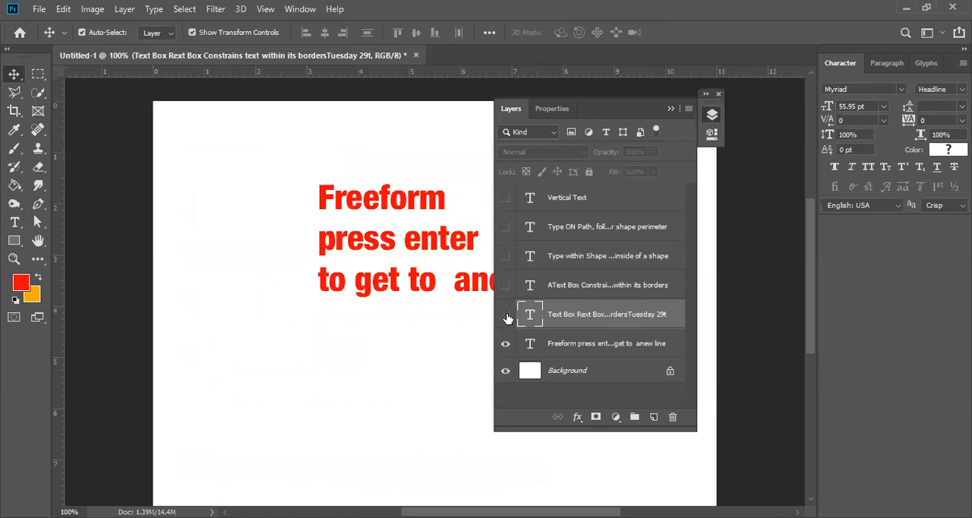
{"action": "left_click", "coordinate": [672, 109]}
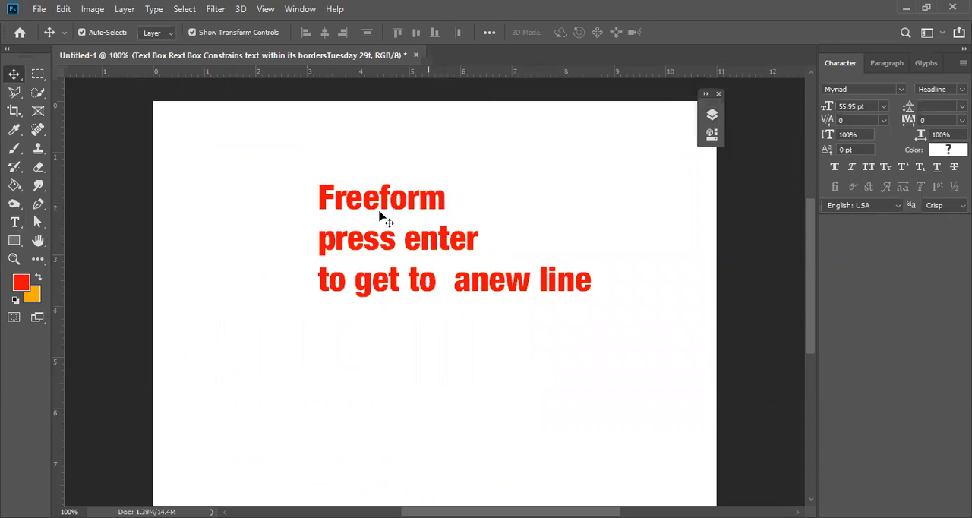
Shorten the freeform text to the single line "Freeform Text" and commit the edit.
{"action": "left_click", "coordinate": [13, 223]}
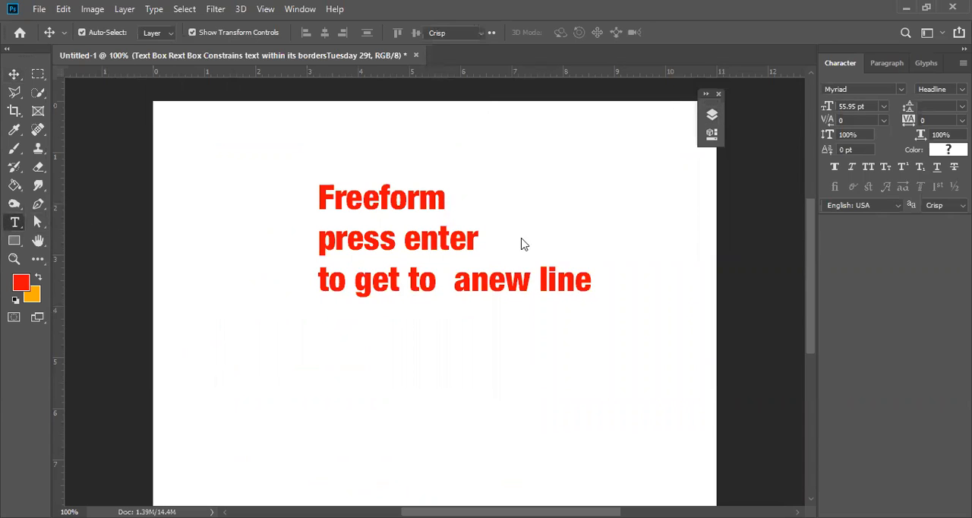
{"action": "left_click", "coordinate": [445, 199]}
{"action": "left_click_drag", "start_coordinate": [500, 255], "coordinate": [692, 335]}
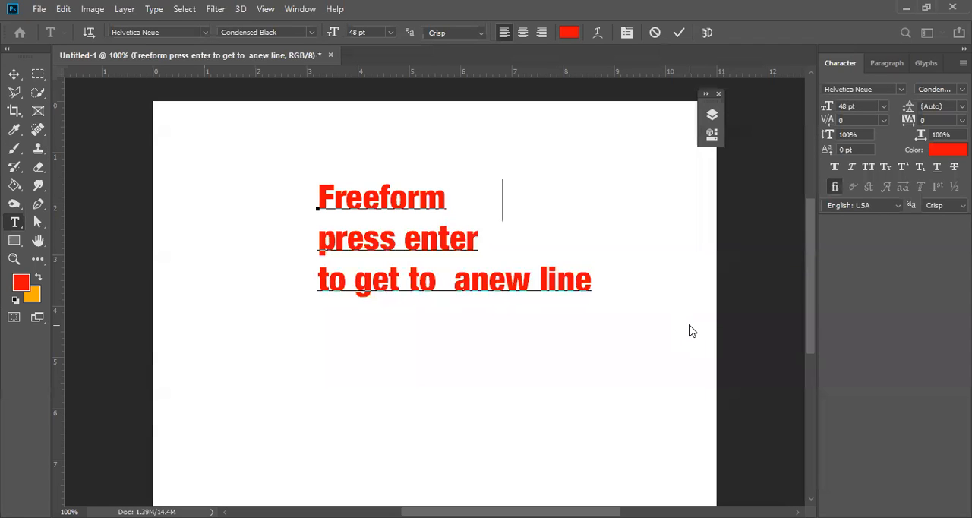
{"action": "type", "text": "Text"}
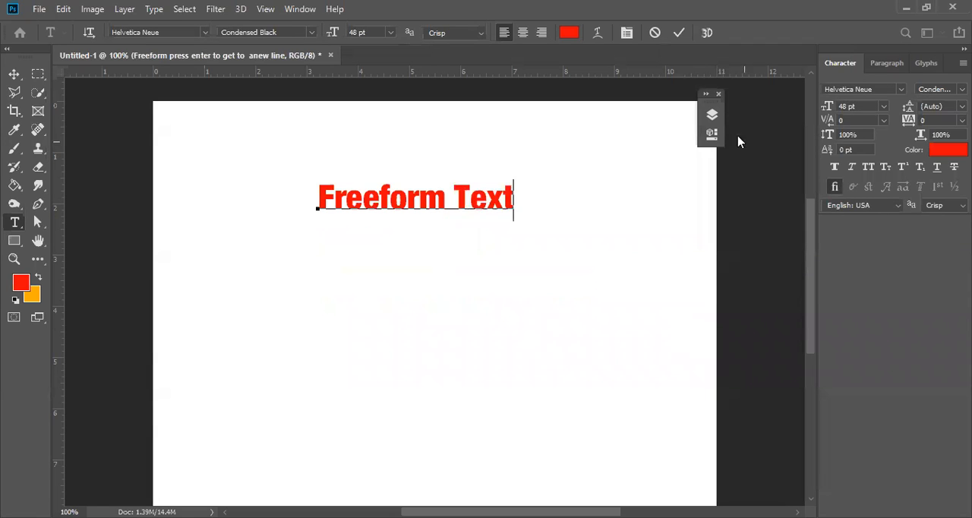
{"action": "left_click", "coordinate": [679, 33]}
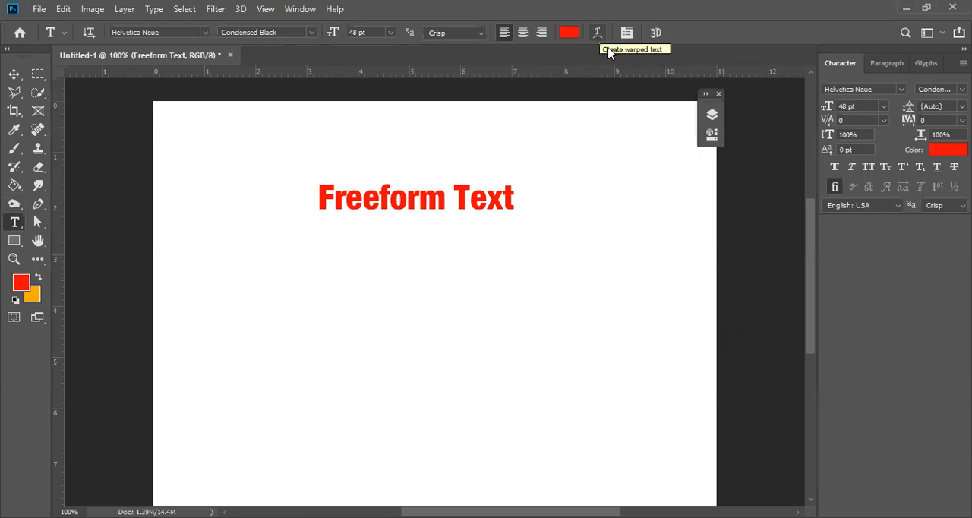
Apply faux bold to "Freeform Text", then open the Warp Text settings, accepting removal of the faux bold attribute.
{"action": "left_click", "coordinate": [837, 166]}
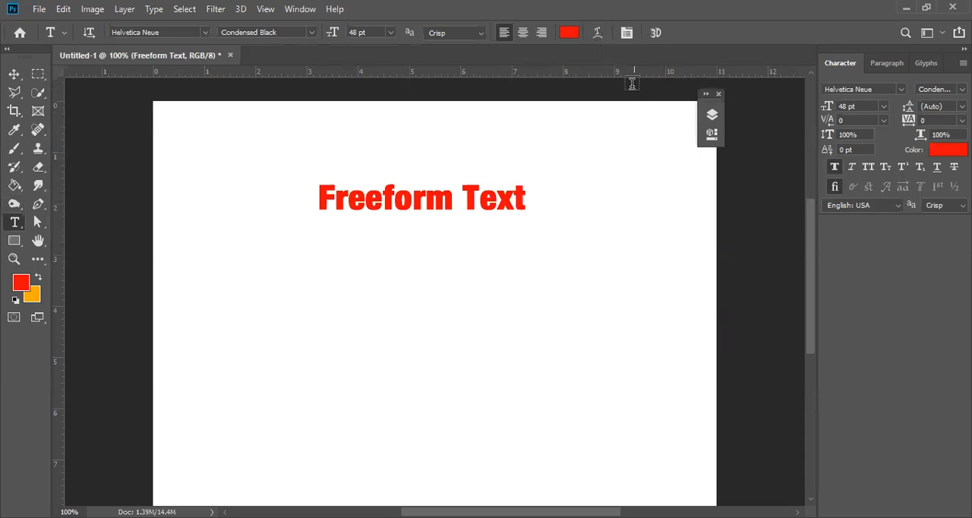
{"action": "left_click", "coordinate": [599, 36]}
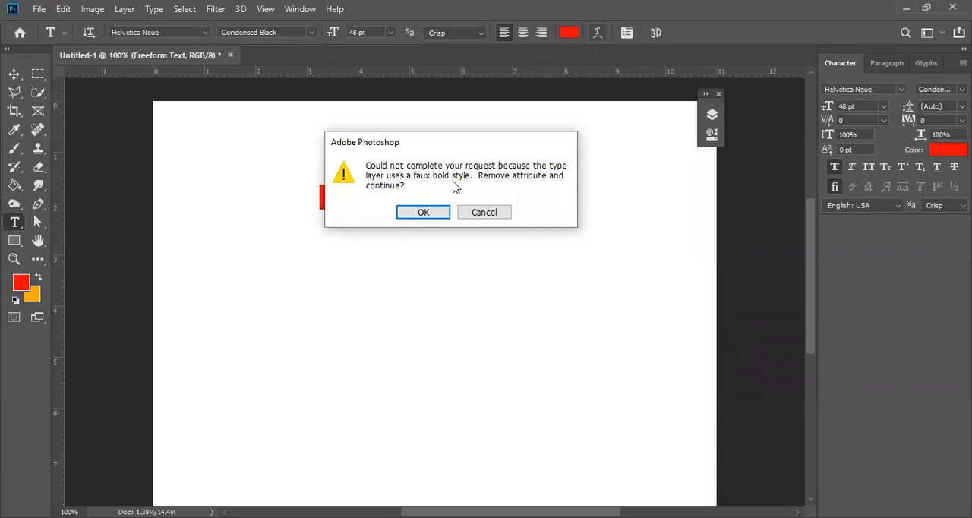
{"action": "left_click", "coordinate": [424, 213]}
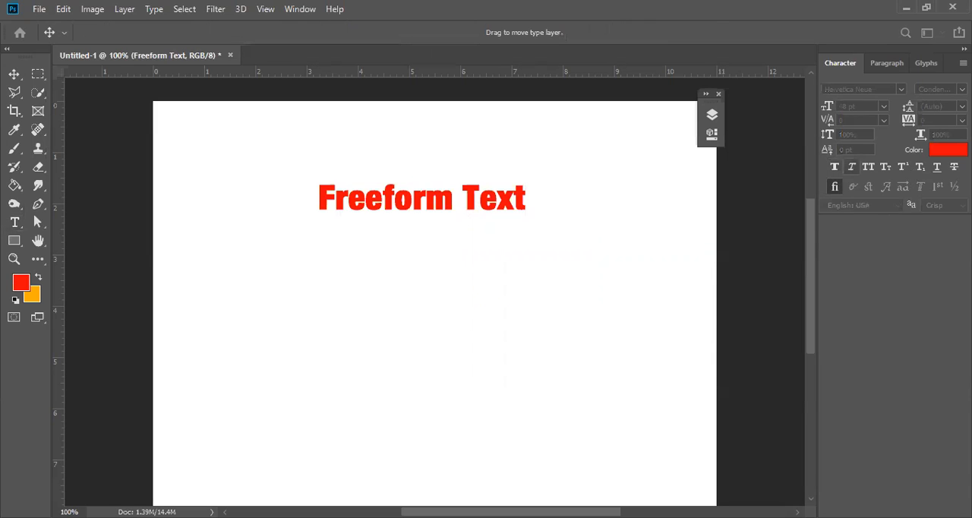
{"action": "key", "text": "ctrl+shift+b"}
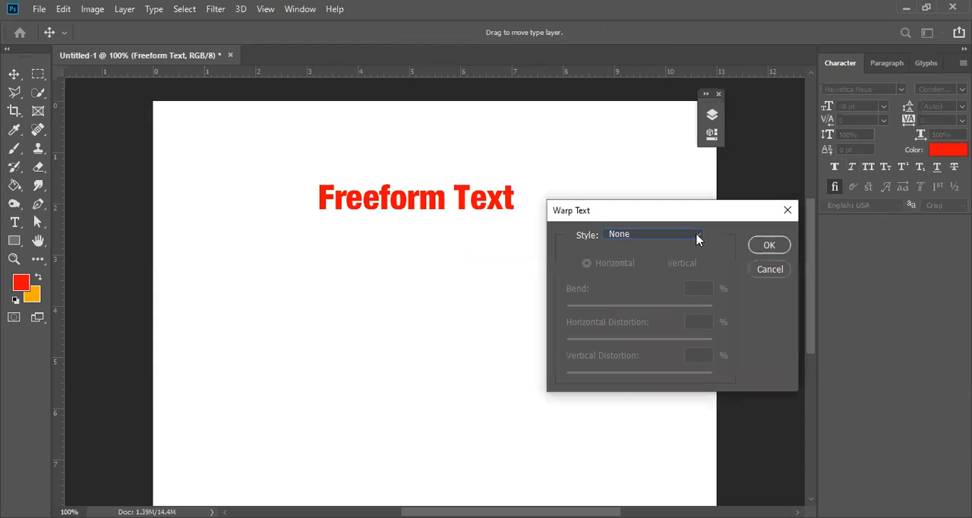
Try the horizontal Arc warp style on "Freeform Text" with a bend of +59%.
{"action": "left_click", "coordinate": [696, 235]}
{"action": "left_click", "coordinate": [664, 278]}
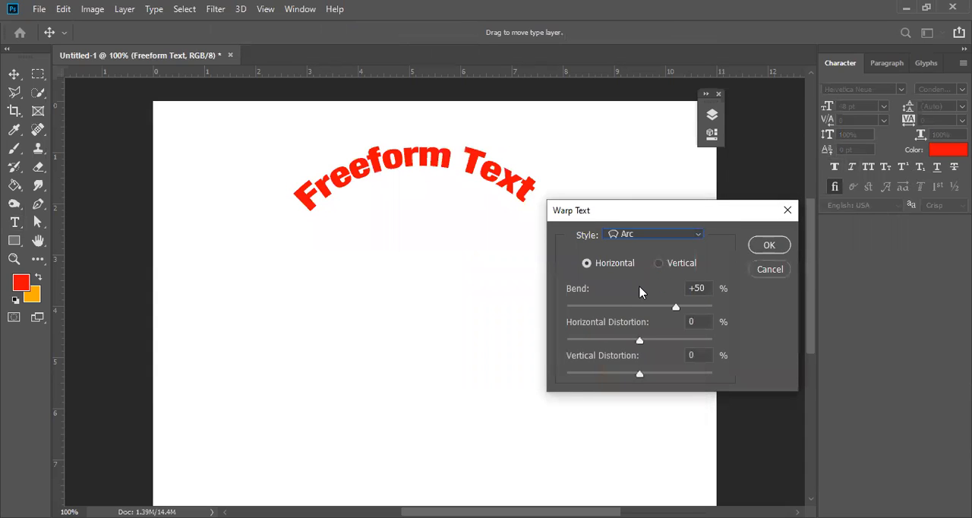
{"action": "left_click_drag", "start_coordinate": [679, 308], "coordinate": [682, 308]}
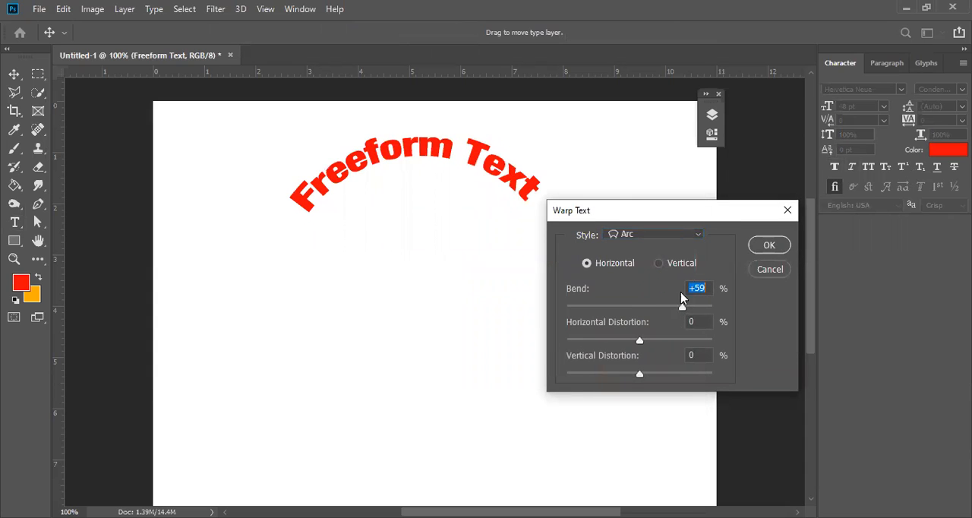
Try the Arc Lower warp style on the text with a bend of +79%.
{"action": "left_click", "coordinate": [699, 240]}
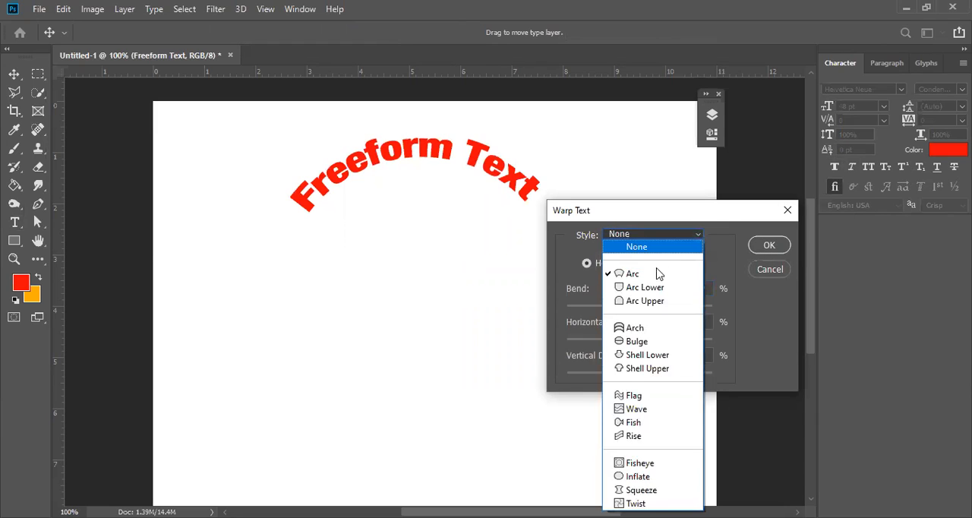
{"action": "left_click", "coordinate": [651, 286]}
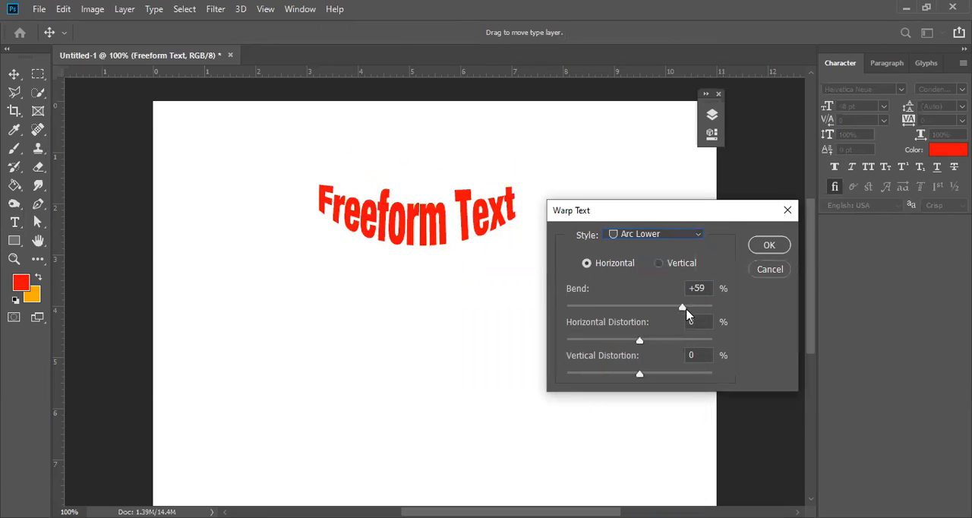
{"action": "left_click_drag", "start_coordinate": [694, 307], "coordinate": [696, 308]}
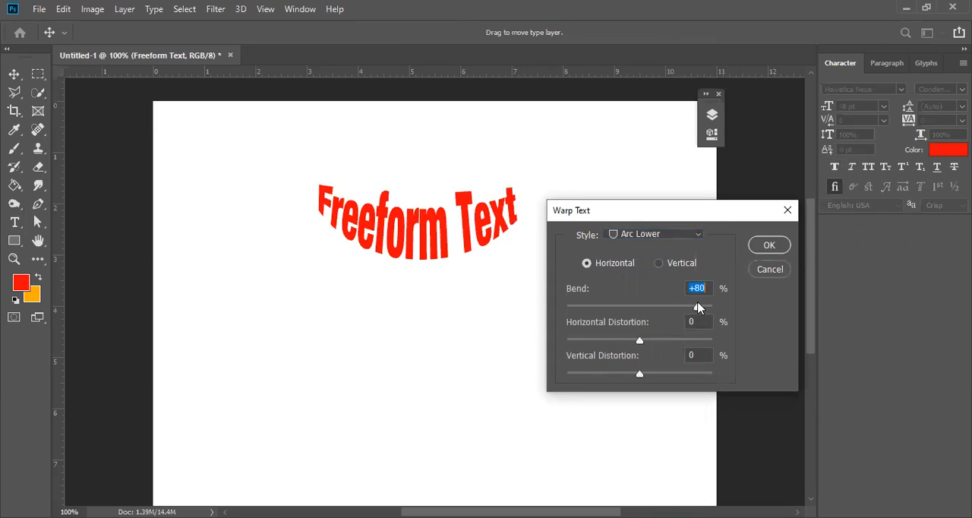
Switch the text warp to Arc Upper, try a bend of -48%, and settle on +16%.
{"action": "left_click", "coordinate": [694, 241]}
{"action": "left_click", "coordinate": [658, 302]}
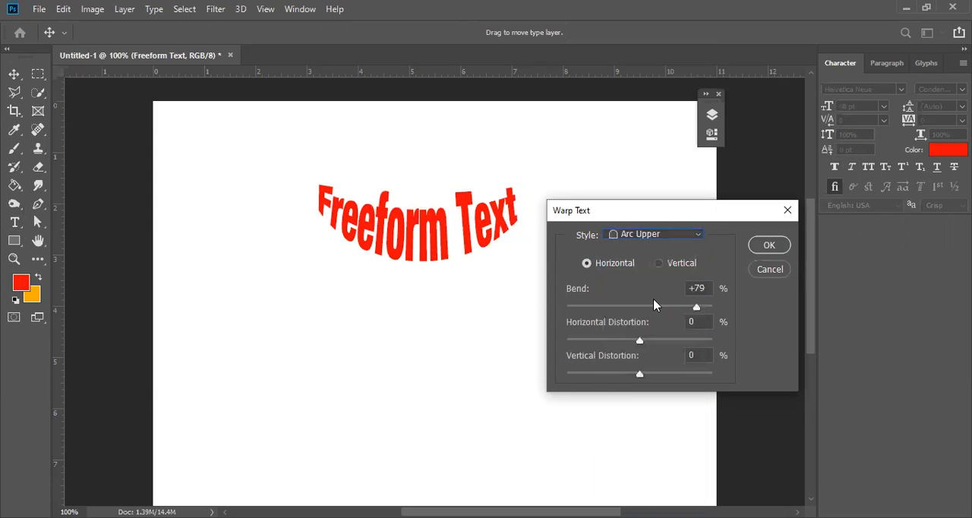
{"action": "left_click_drag", "start_coordinate": [697, 308], "coordinate": [605, 308]}
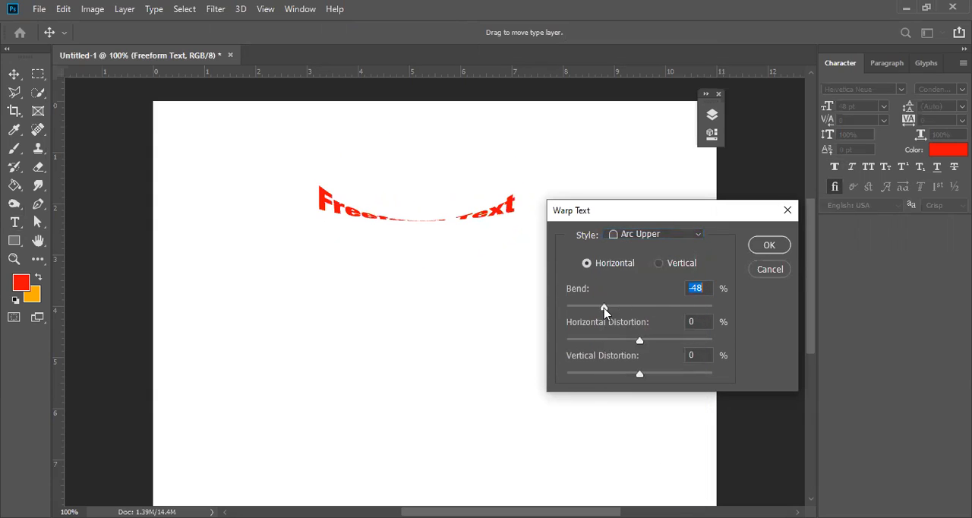
{"action": "left_click", "coordinate": [651, 307]}
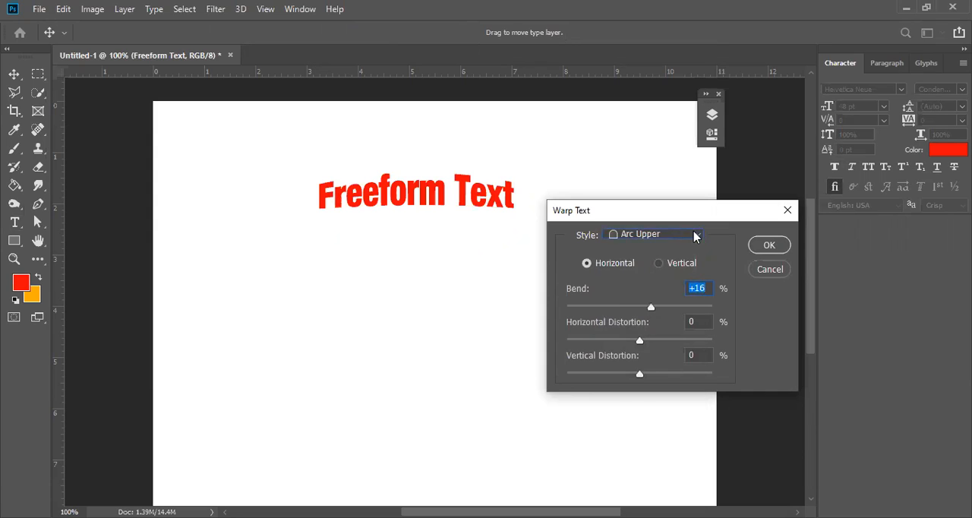
Try the Arch warp style on "Freeform Text" with a bend of +40%, and discard the warp.
{"action": "left_click", "coordinate": [694, 236]}
{"action": "left_click", "coordinate": [665, 332]}
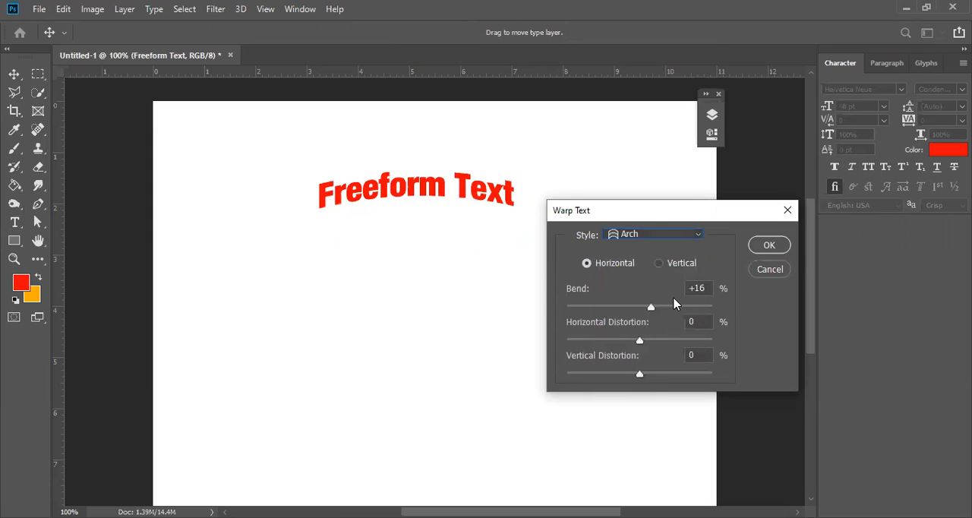
{"action": "left_click_drag", "start_coordinate": [651, 307], "coordinate": [668, 307]}
{"action": "left_click", "coordinate": [764, 269]}
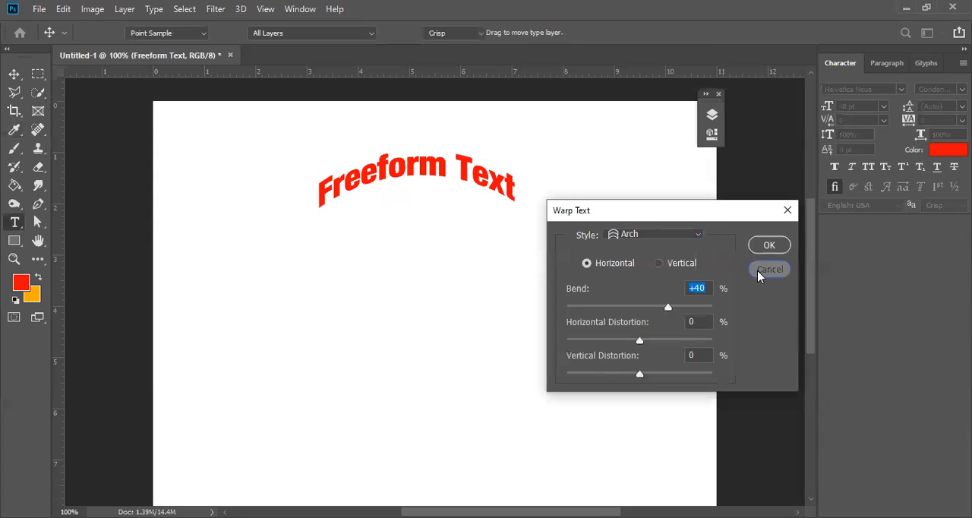
{"action": "key", "text": "Return"}
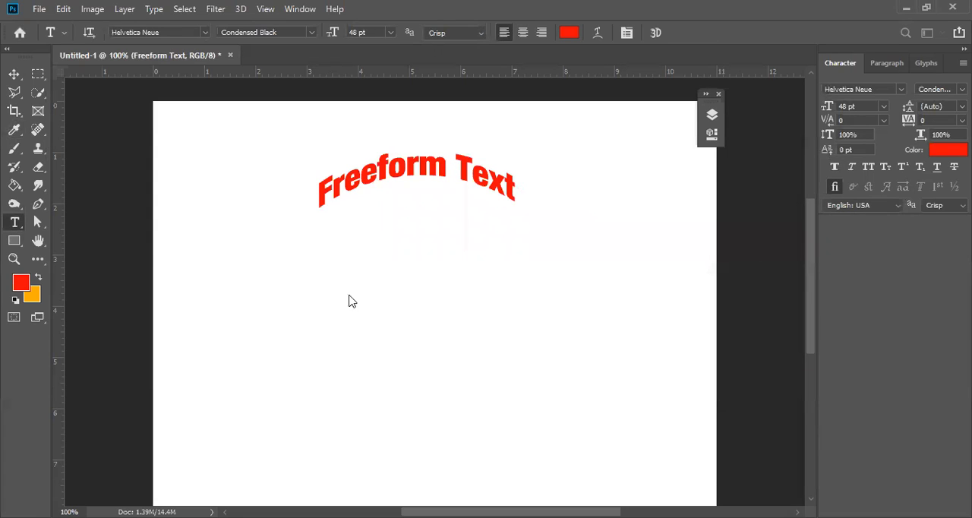
Move the "Freeform Text" layer down to about the horizontal centre of the canvas using the Move tool.
{"action": "left_click", "coordinate": [14, 74]}
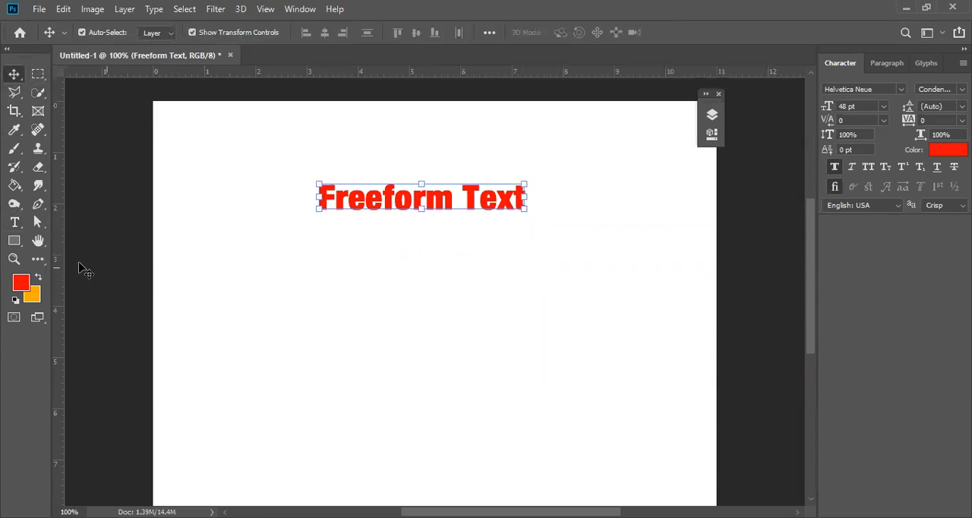
{"action": "left_click", "coordinate": [352, 241]}
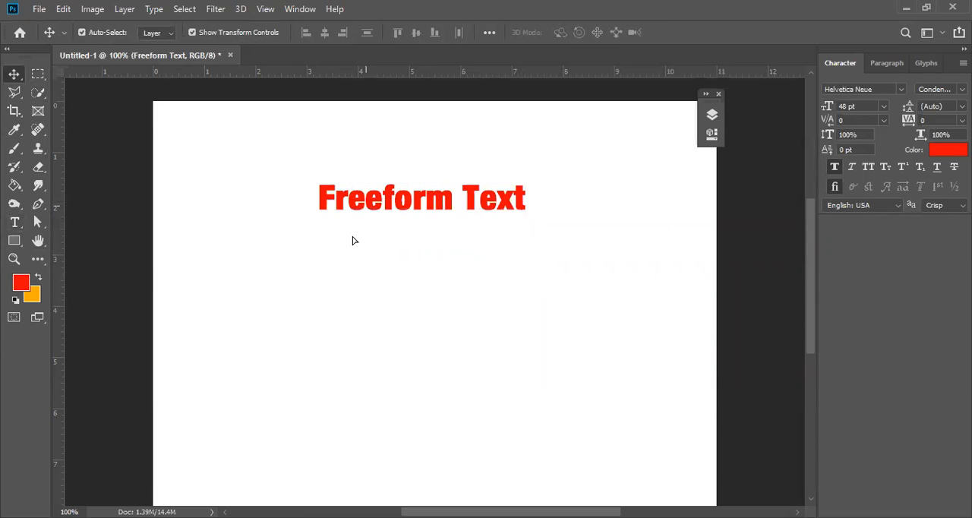
{"action": "left_click_drag", "start_coordinate": [366, 205], "coordinate": [379, 288]}
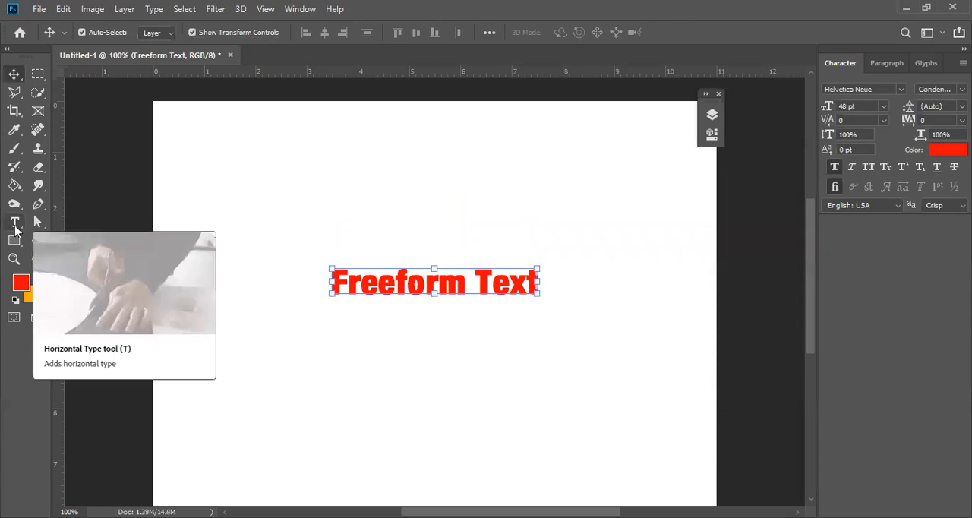
Decline removing faux bold on the first warp attempt, and reopen the Warp Text settings with that attribute removed.
{"action": "left_click", "coordinate": [15, 225]}
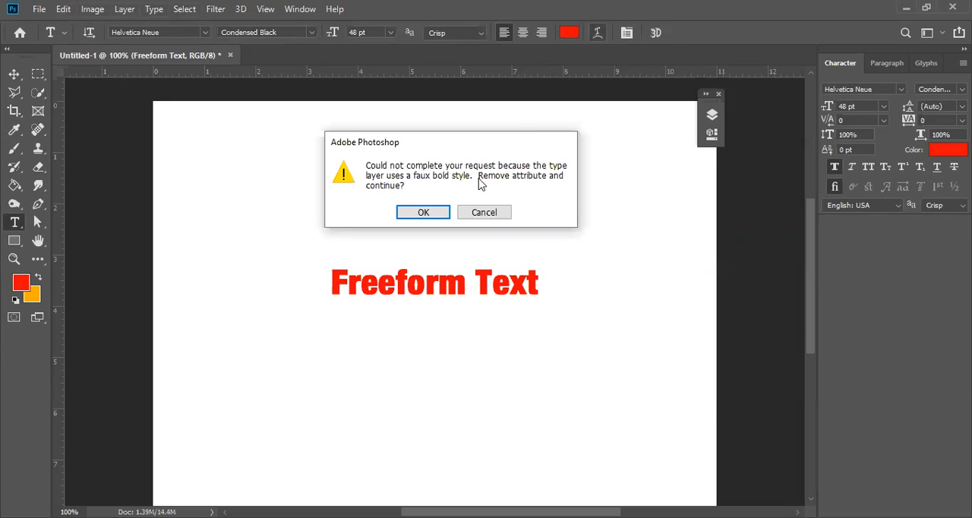
{"action": "left_click", "coordinate": [492, 216]}
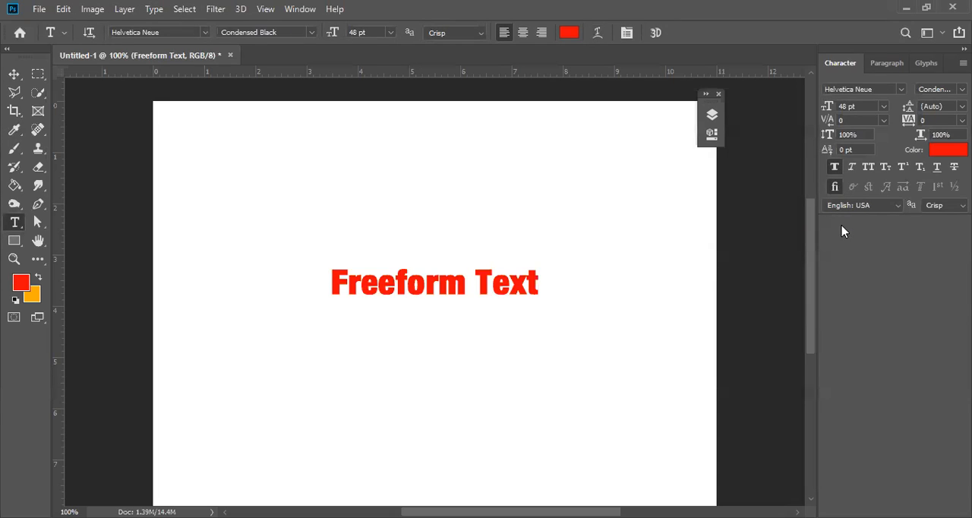
{"action": "left_click", "coordinate": [598, 32]}
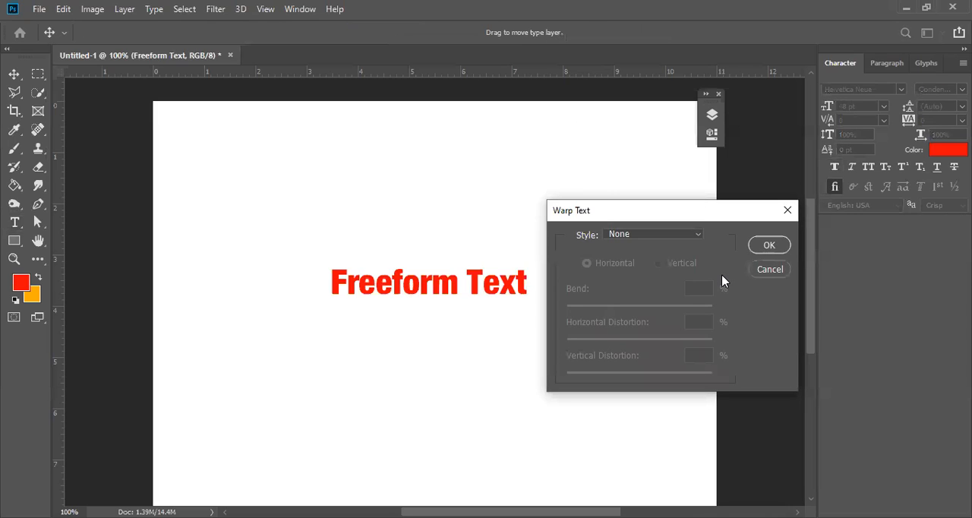
Try the Inflate warp style on "Freeform Text" with a bend of +76%.
{"action": "left_click", "coordinate": [697, 235]}
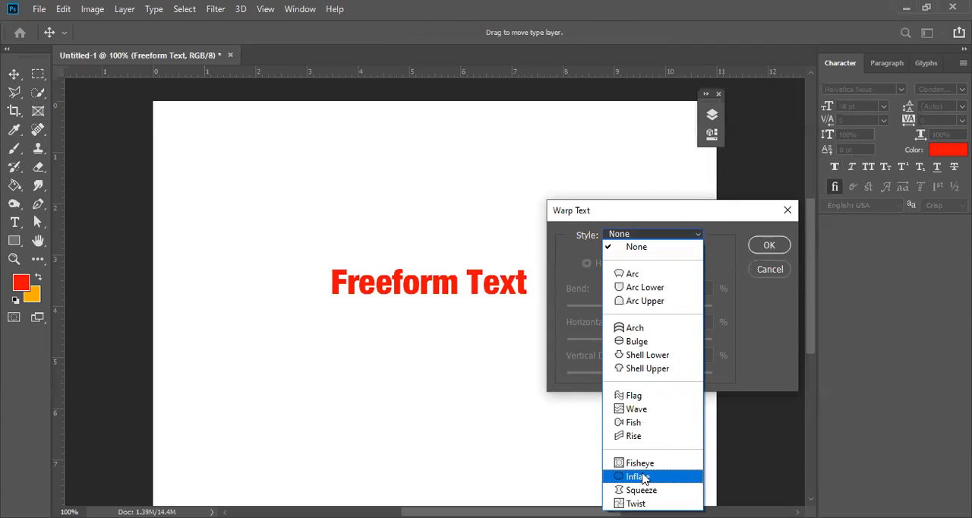
{"action": "left_click", "coordinate": [642, 477]}
{"action": "left_click_drag", "start_coordinate": [677, 307], "coordinate": [696, 304]}
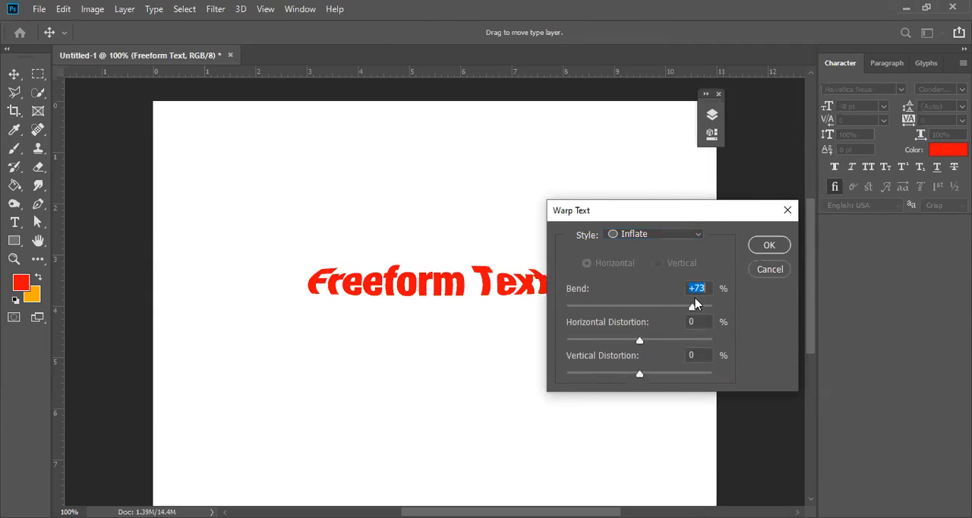
Apply the Twist warp style to "Freeform Text" with a bend of -100%.
{"action": "left_click", "coordinate": [696, 236]}
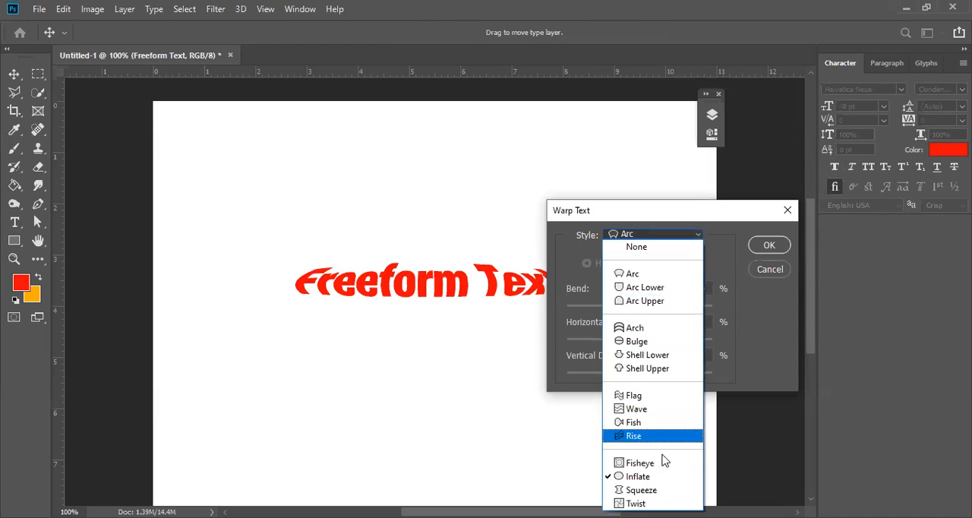
{"action": "left_click", "coordinate": [642, 503]}
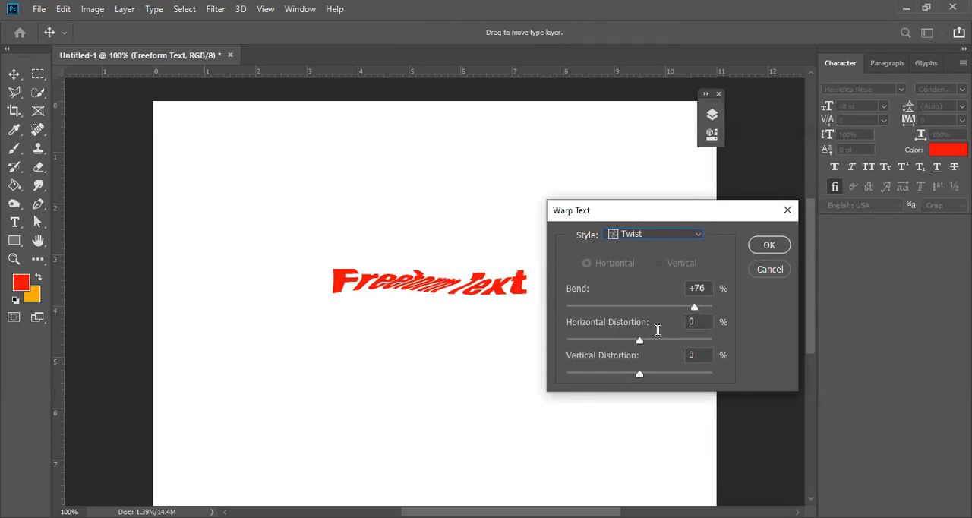
{"action": "left_click", "coordinate": [694, 308]}
{"action": "left_click_drag", "start_coordinate": [695, 307], "coordinate": [560, 306]}
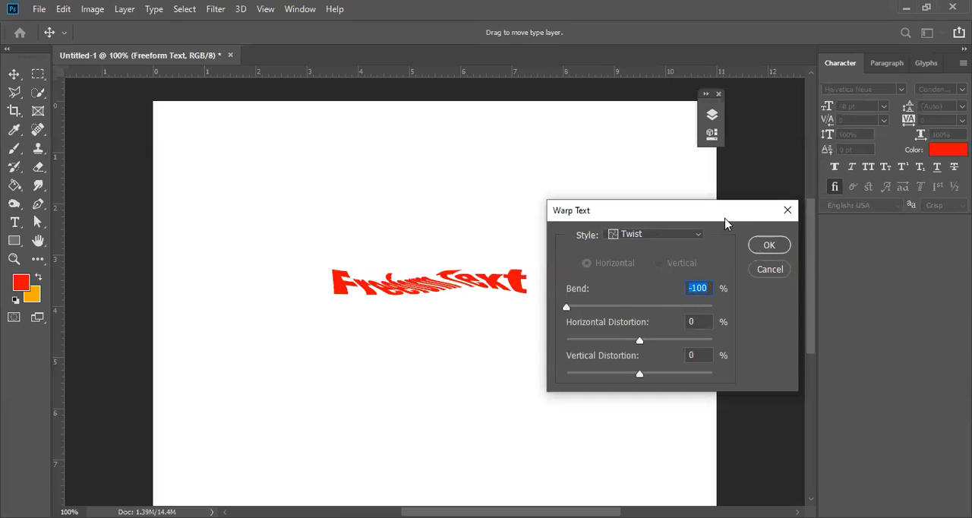
{"action": "left_click_drag", "start_coordinate": [718, 221], "coordinate": [446, 292]}
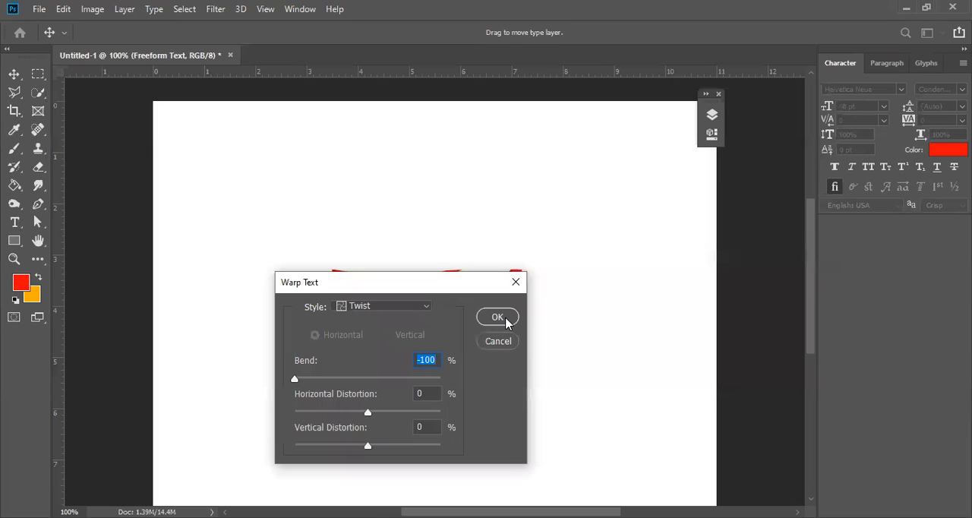
{"action": "left_click", "coordinate": [506, 319]}
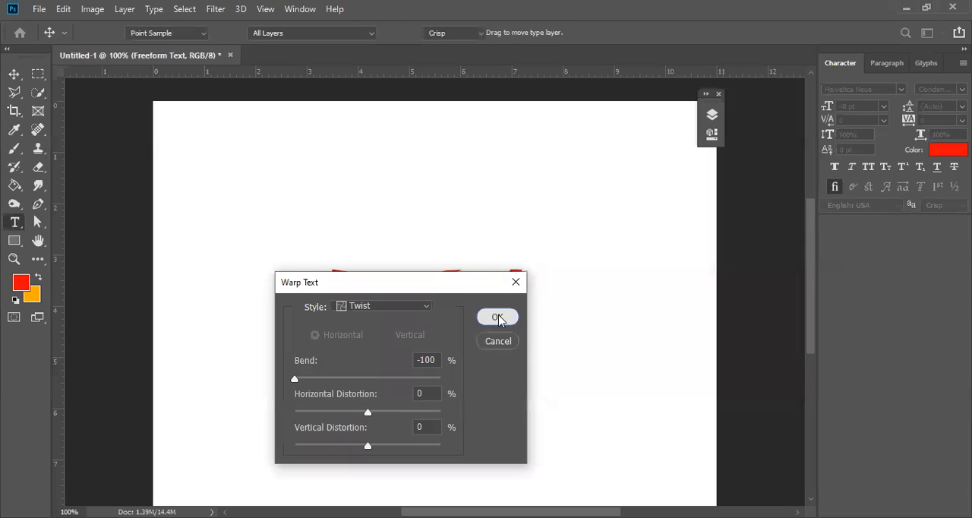